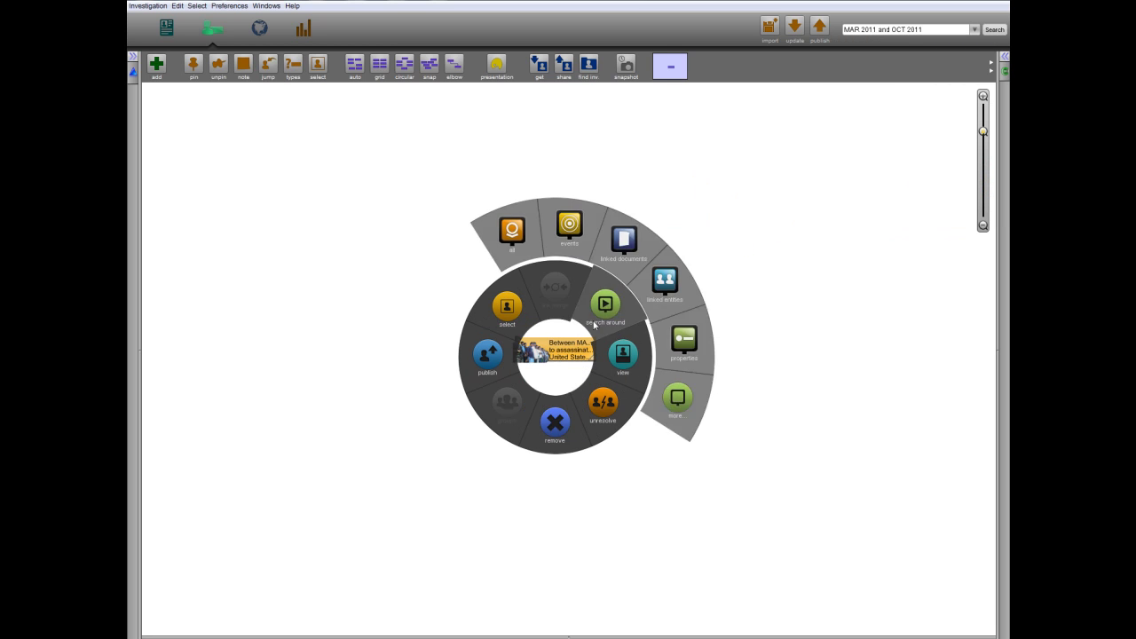
- Search around the plot event to reveal five linked people, then review the main plotter's description and first address
left_click(668, 284)
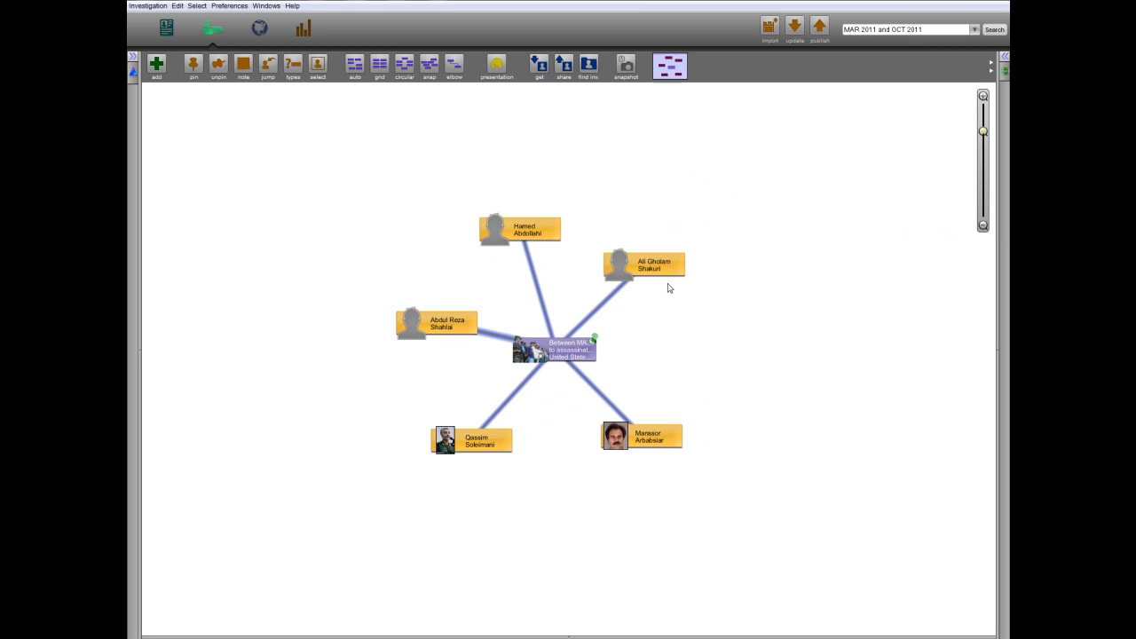
left_click(574, 355)
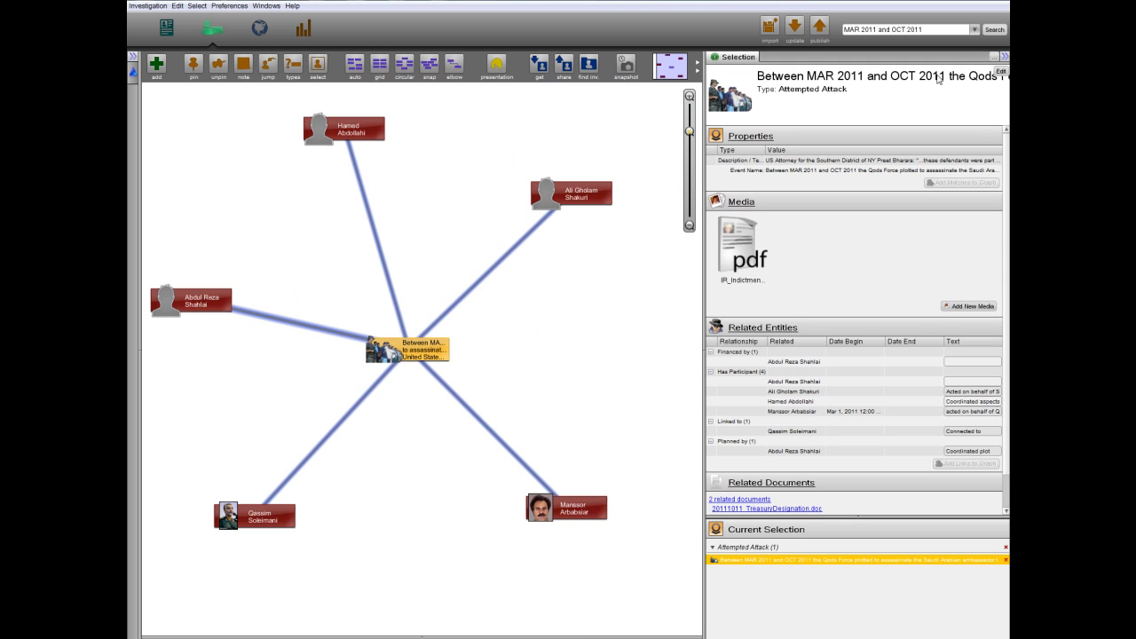
left_click(593, 515)
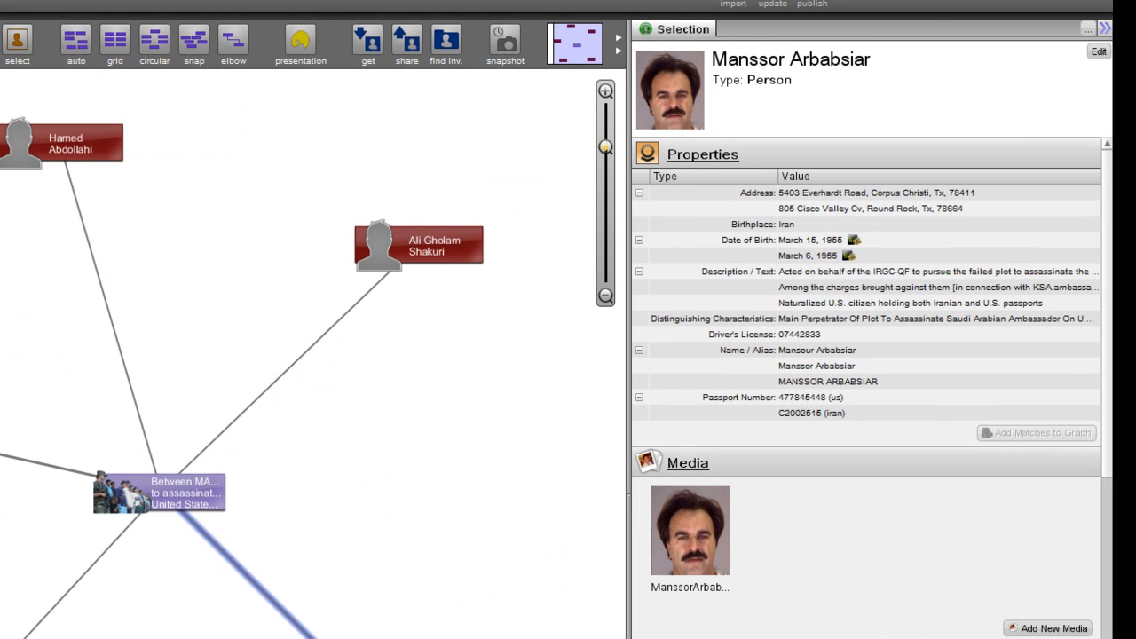
left_click(822, 303)
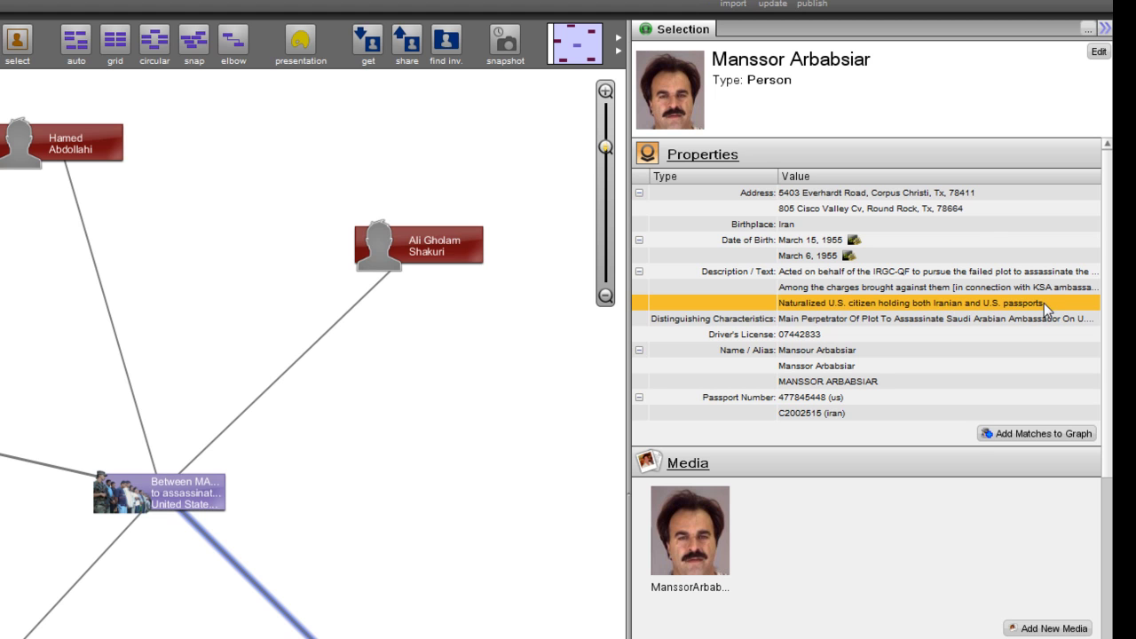
left_click(942, 193)
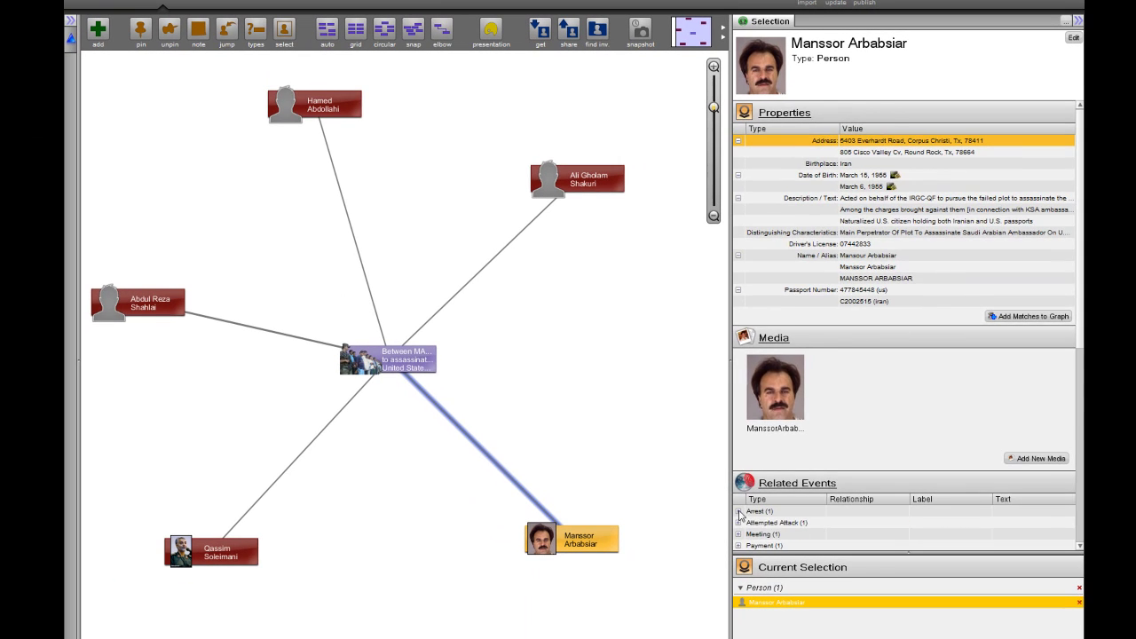
- Add the plotter's 28 Sept Mexico entry-denial and 29 Sept arrest events from Related Events to the graph
left_click(739, 512)
scroll(752, 488, "down", 3)
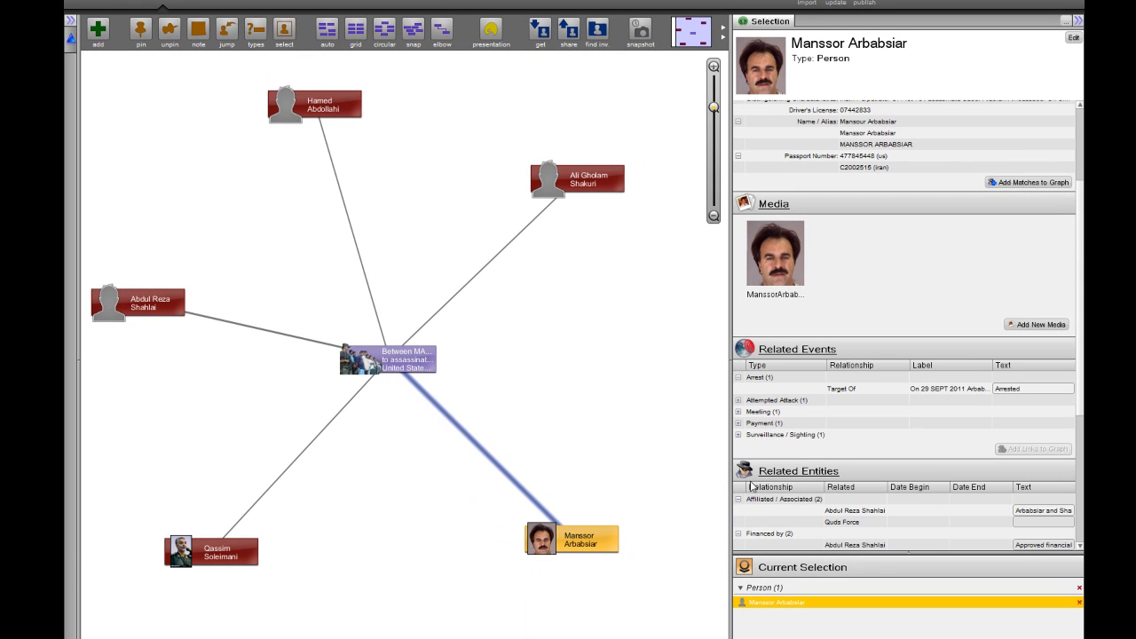
left_click(738, 435)
left_click(852, 391)
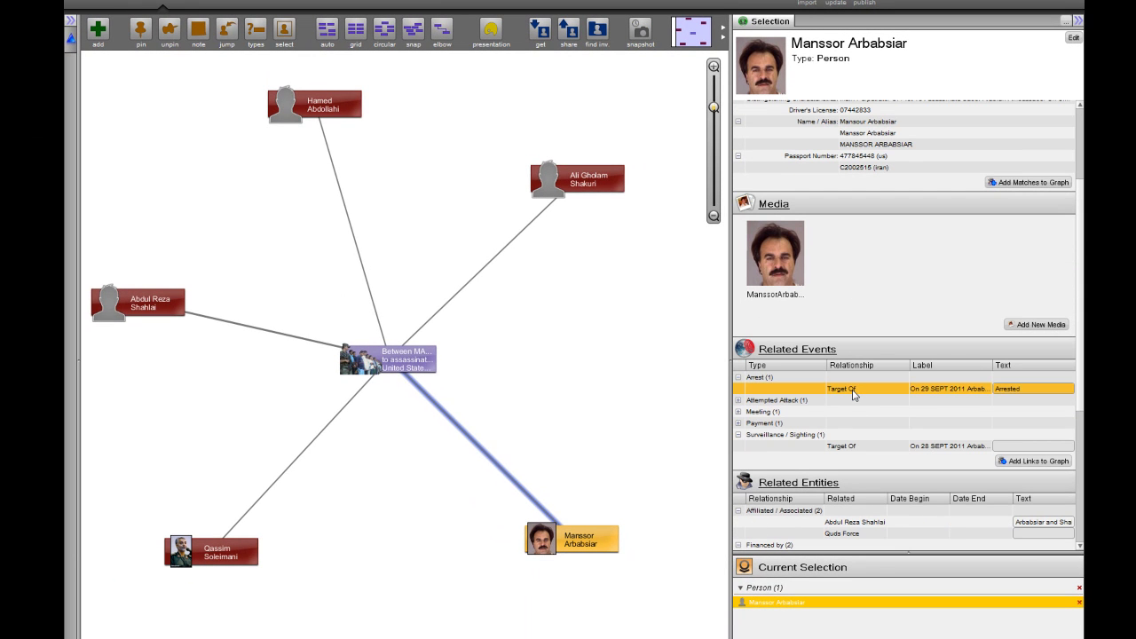
left_click(850, 447, "ctrl")
right_click(850, 451)
left_click(866, 479)
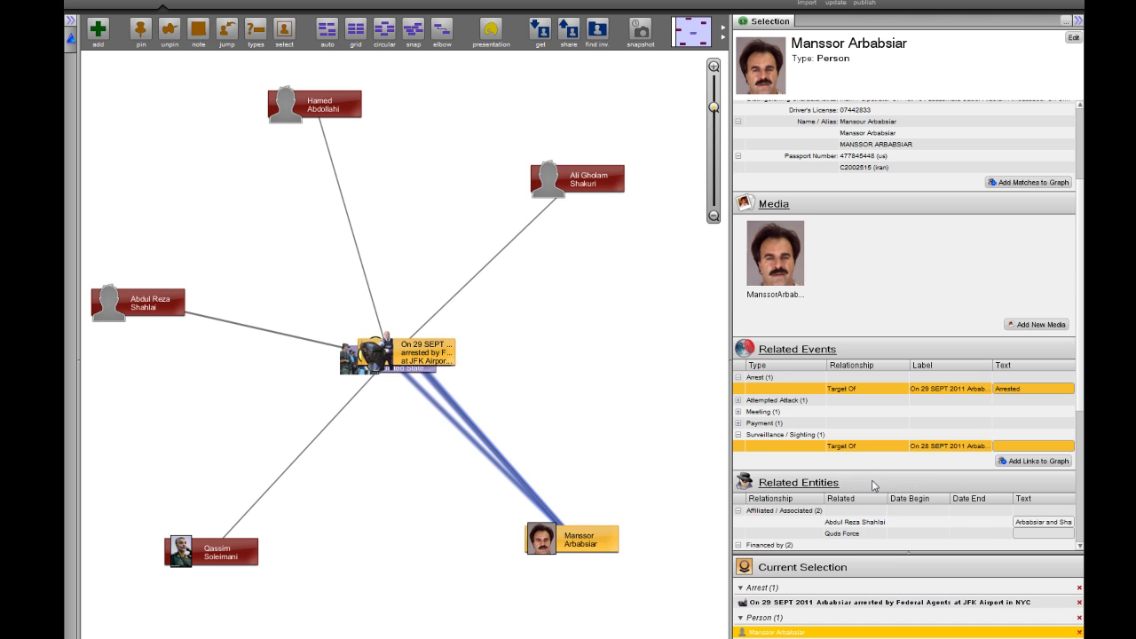
- Move the two new event nodes beside the plotter and check the Mexico entry-denial details
left_click(432, 318)
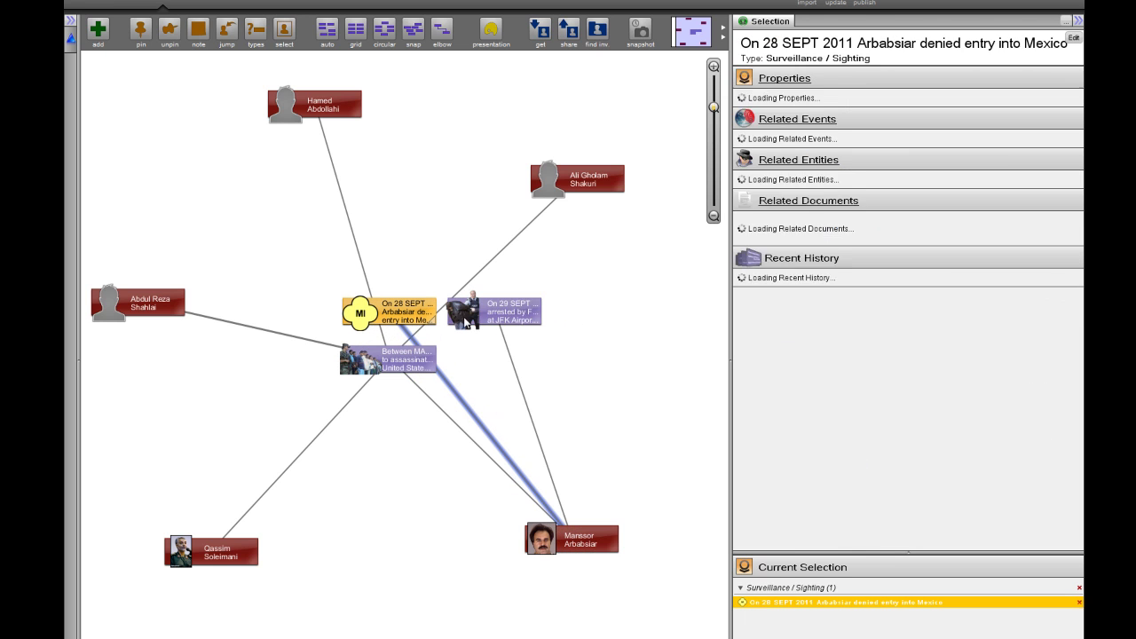
left_click_drag(487, 321, 673, 431)
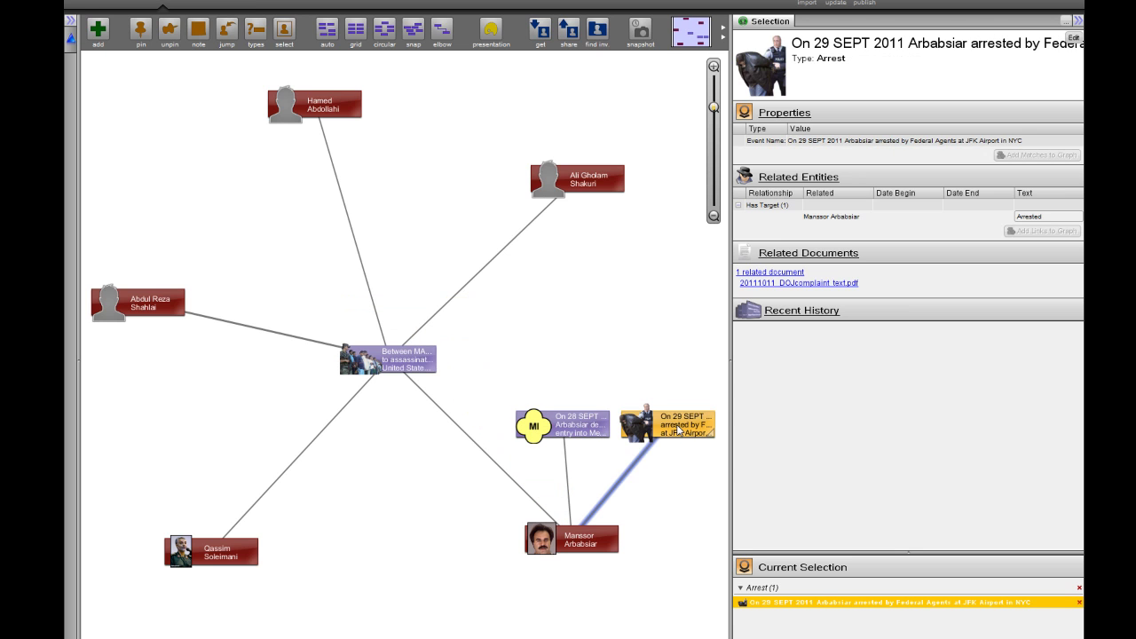
left_click(573, 429)
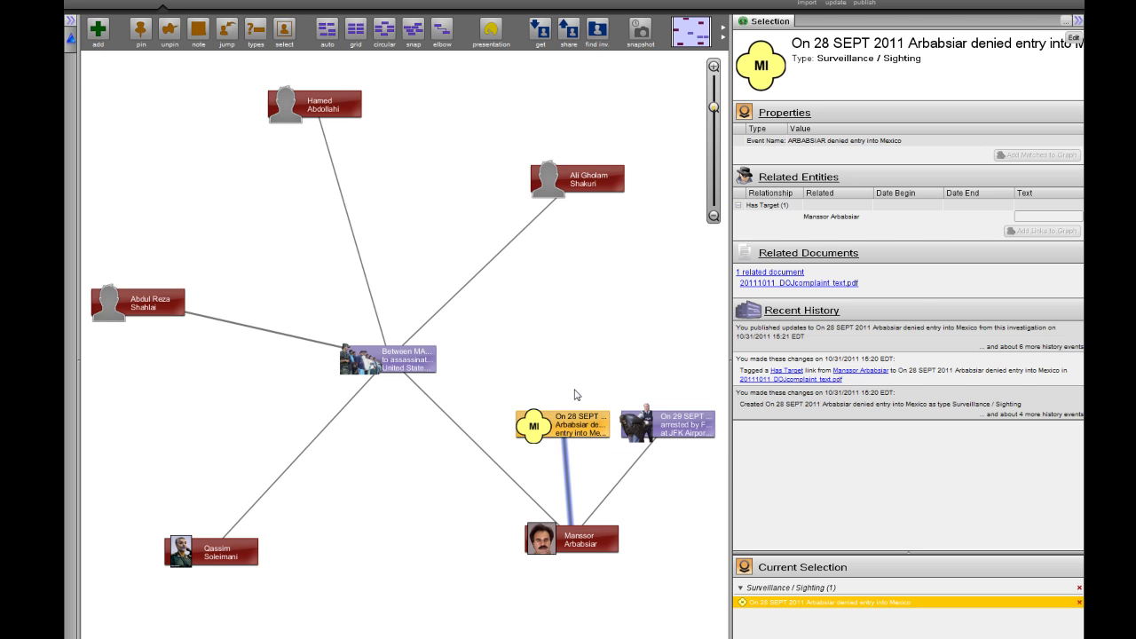
left_click(575, 394)
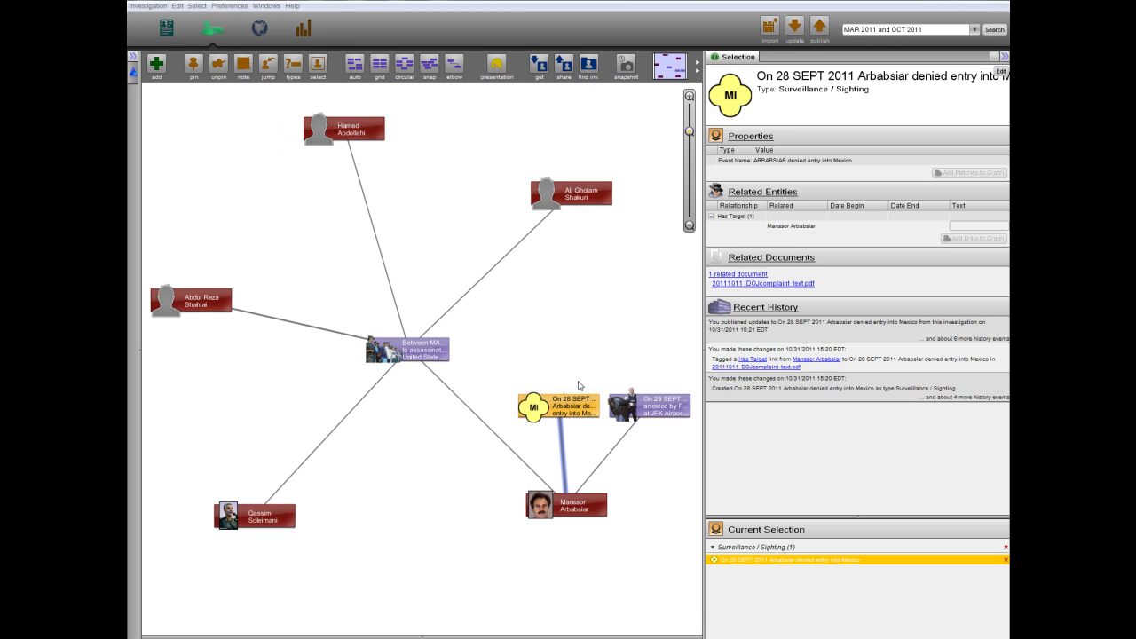
- Add the second suspect's Quds Force membership to the graph and place it just below him
left_click(576, 179)
right_click(776, 465)
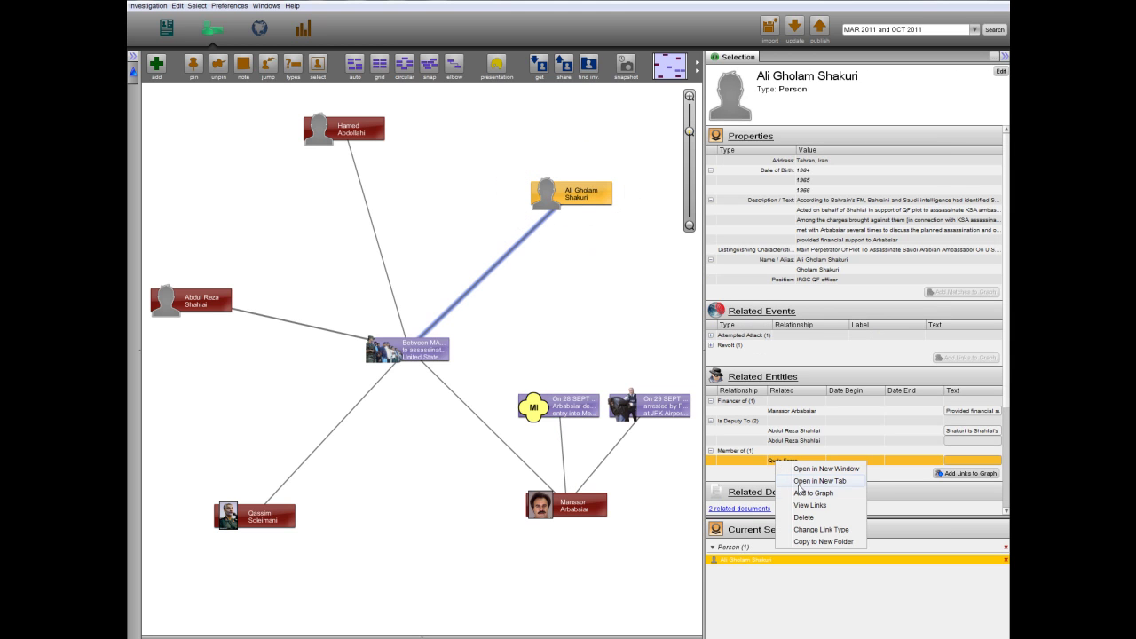
left_click(794, 488)
left_click_drag(409, 308, 571, 267)
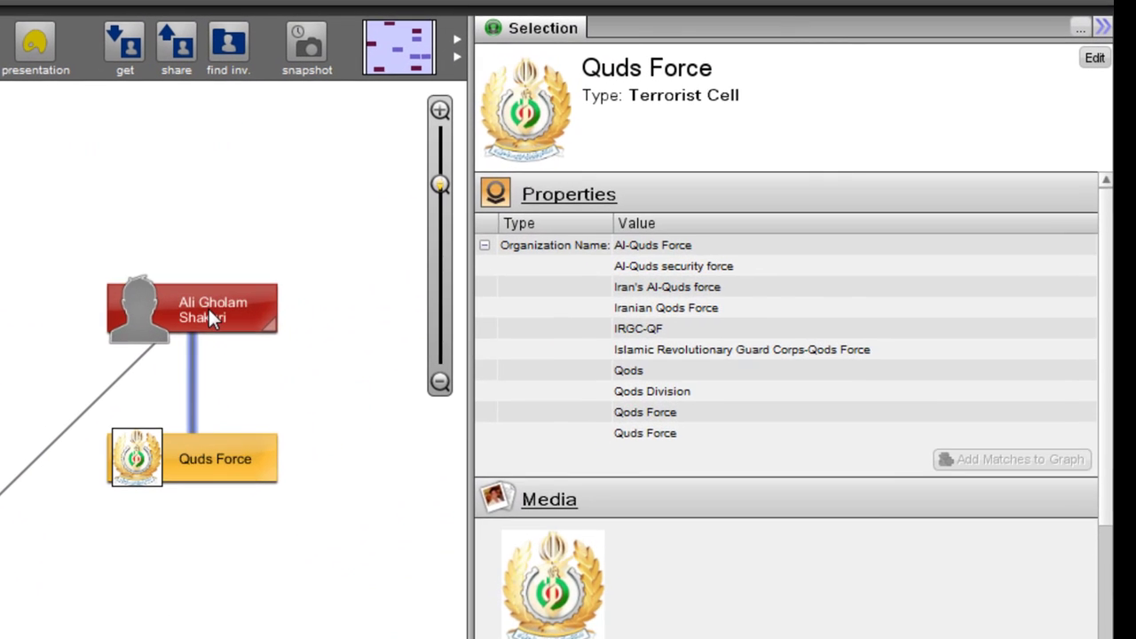
- Review the second suspect's Bahraini intelligence description entry, then clear the selection
left_click(579, 190)
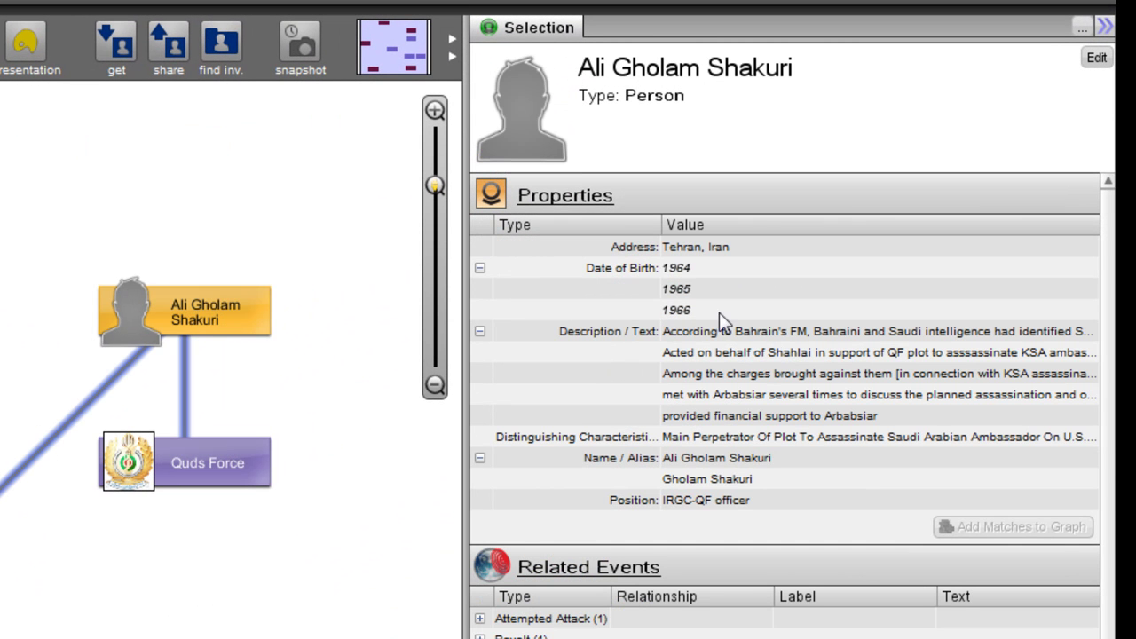
left_click(827, 333)
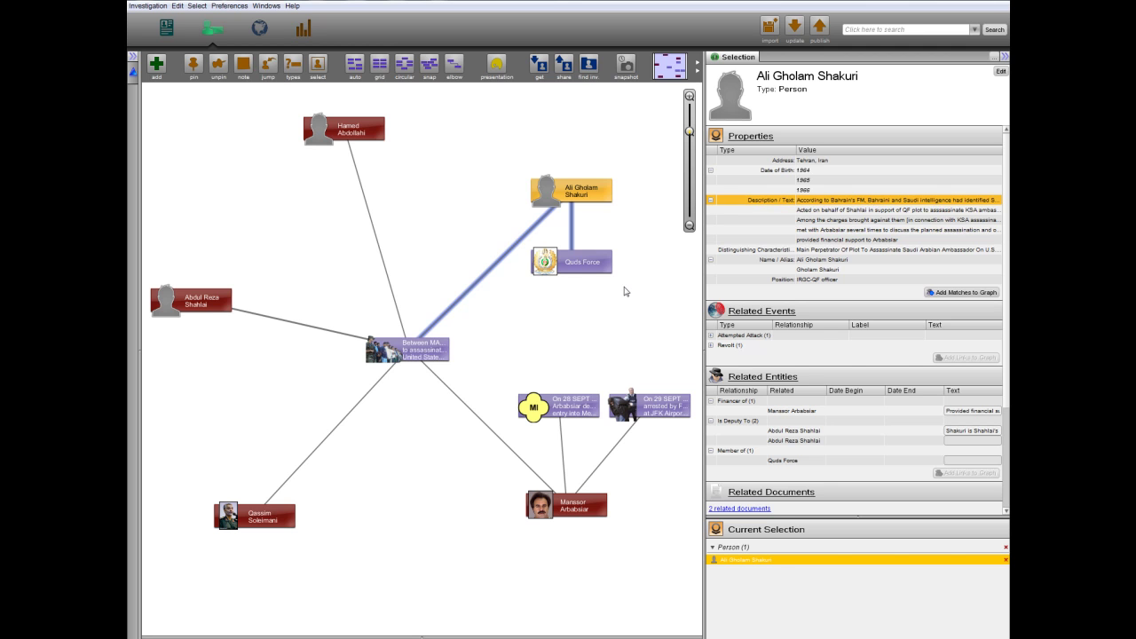
left_click(624, 291)
- Empty the graph and load the shared Qassim Soleimani Network graph, framing the Quds Force cluster
key("ctrl+a")
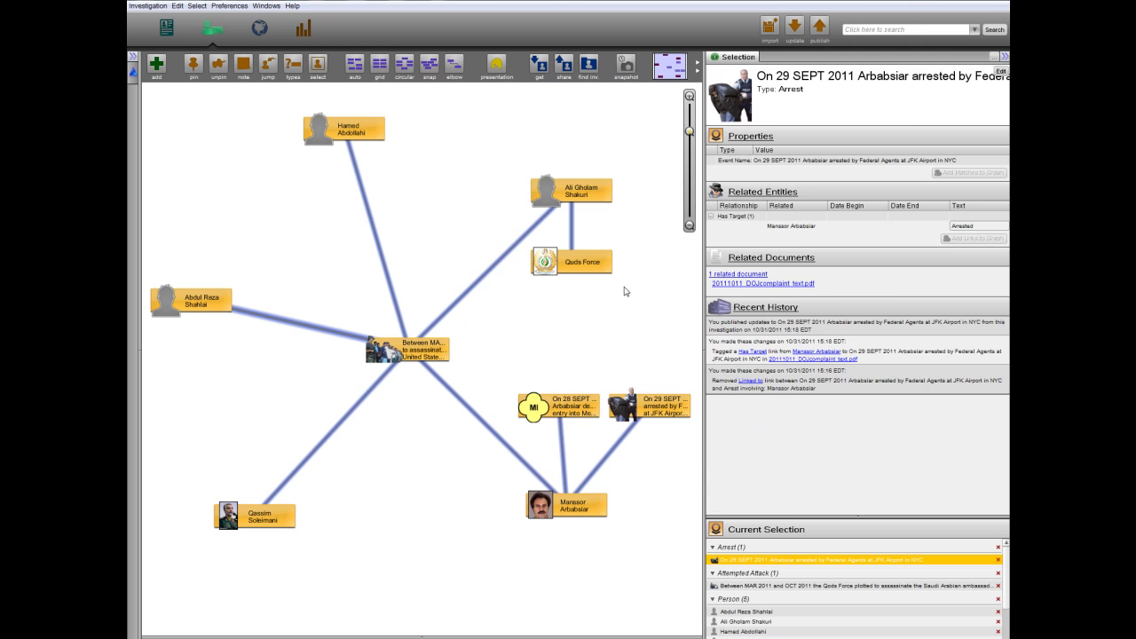
key("Delete")
left_click(539, 64)
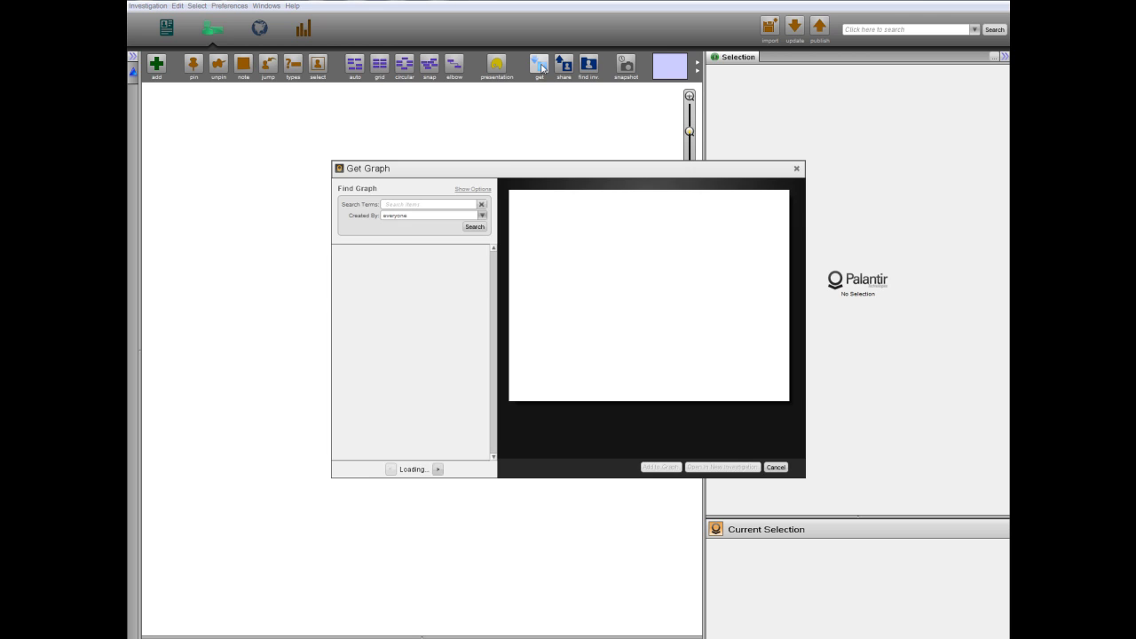
left_click(426, 274)
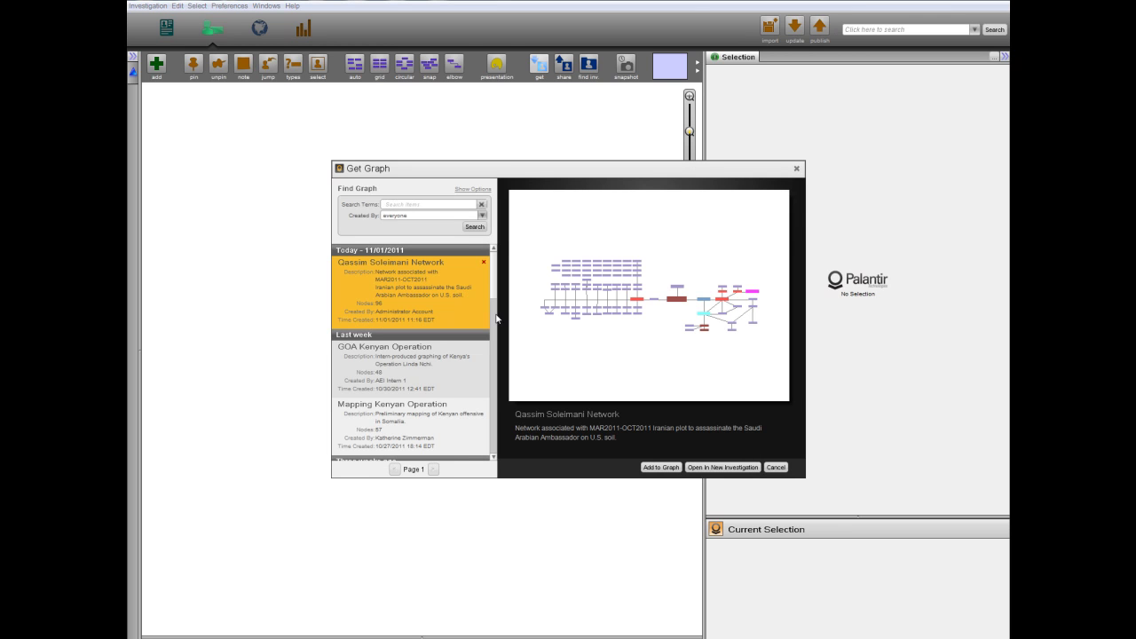
left_click(659, 467)
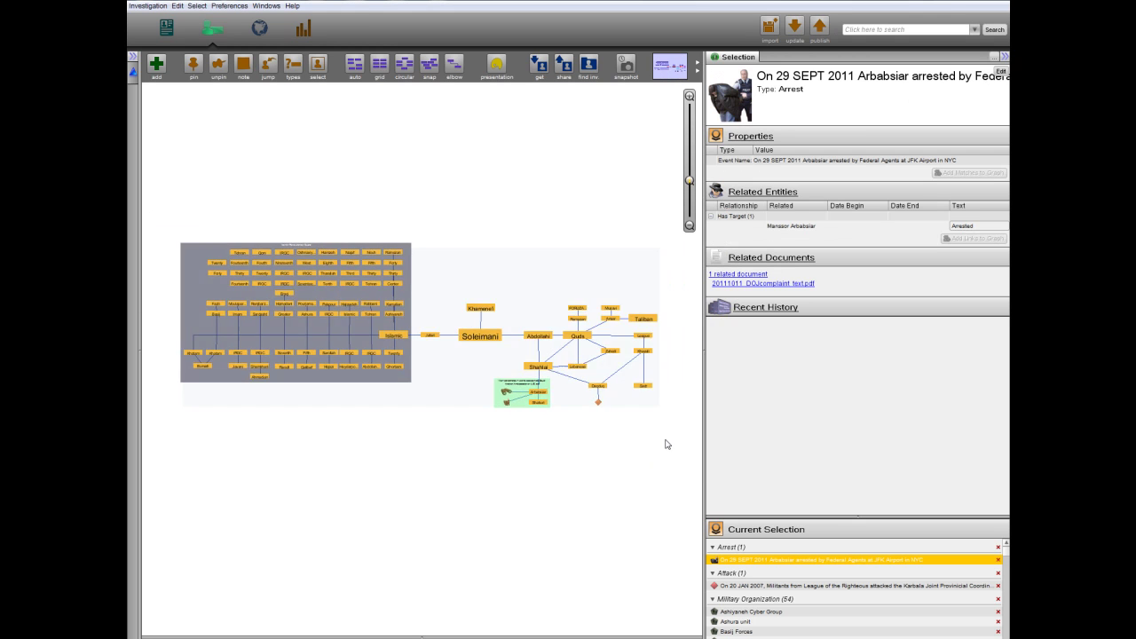
left_click(1004, 57)
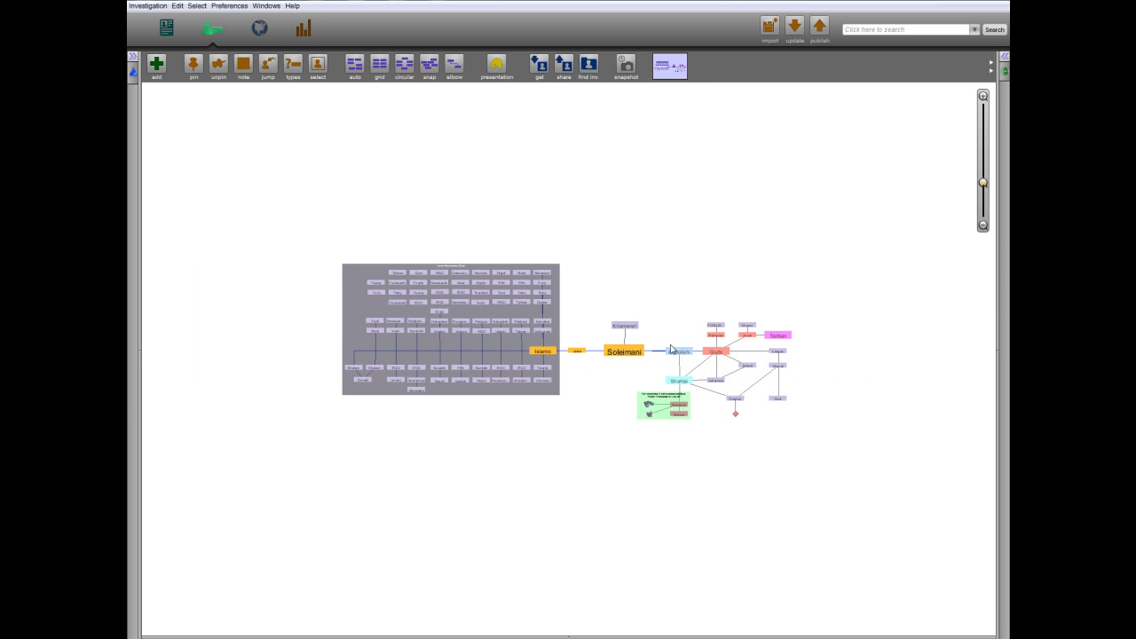
scroll(723, 334, "up", 3)
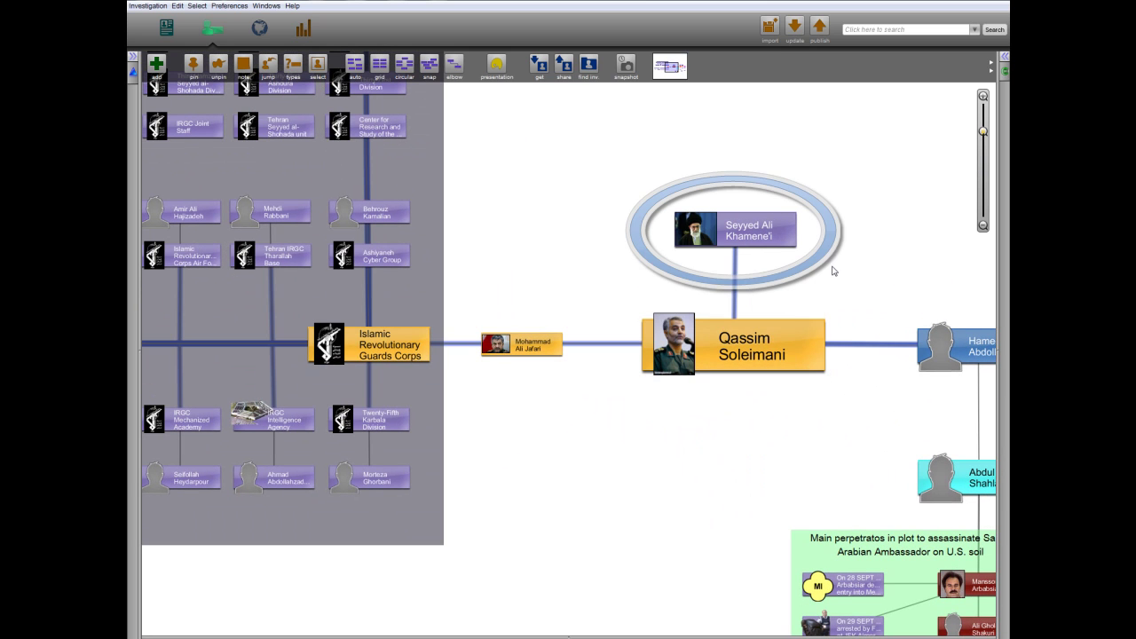
left_click_drag(856, 277, 362, 178)
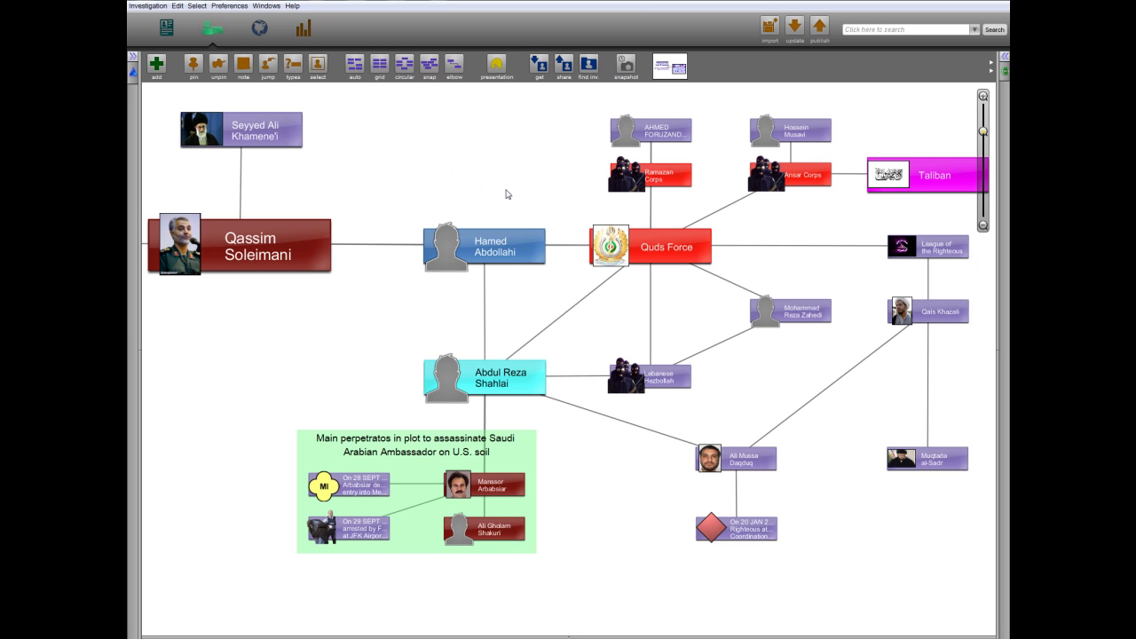
- Attach a yellow property text box with the suspect's alias to his node, placed to its left
left_click(507, 384)
left_click(262, 93)
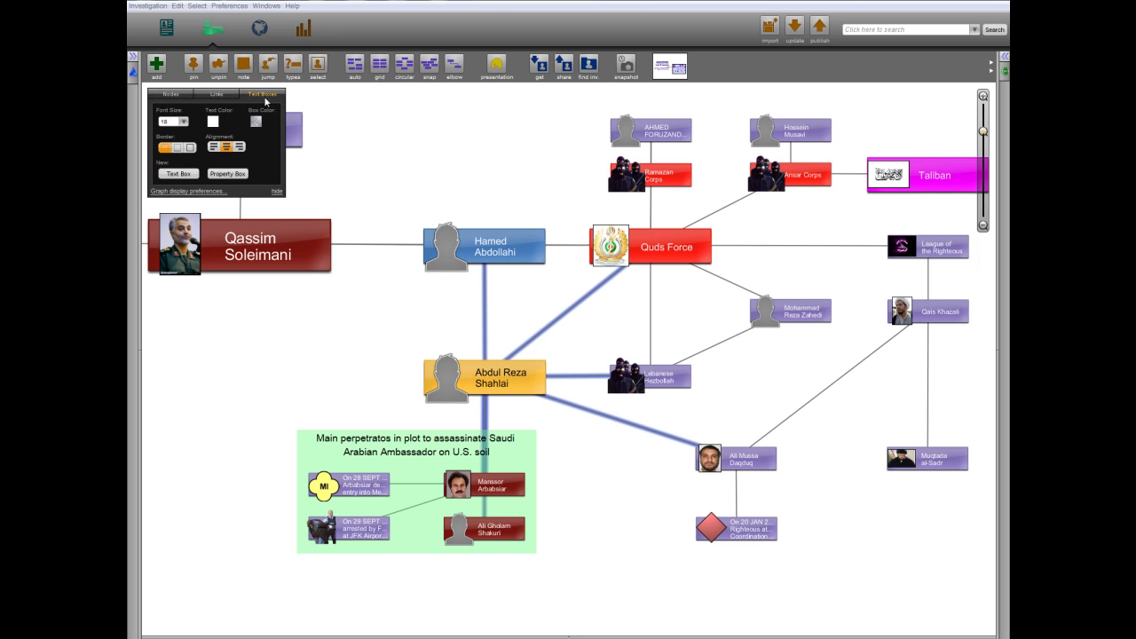
left_click(238, 173)
type("Haji")
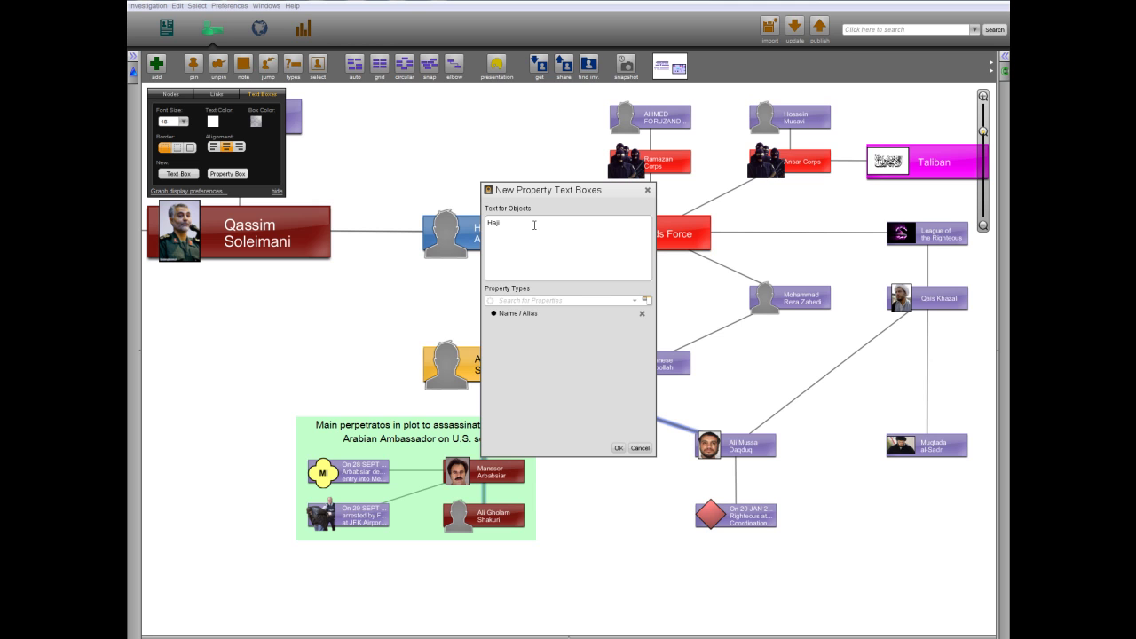
type(" Yusef")
left_click(618, 447)
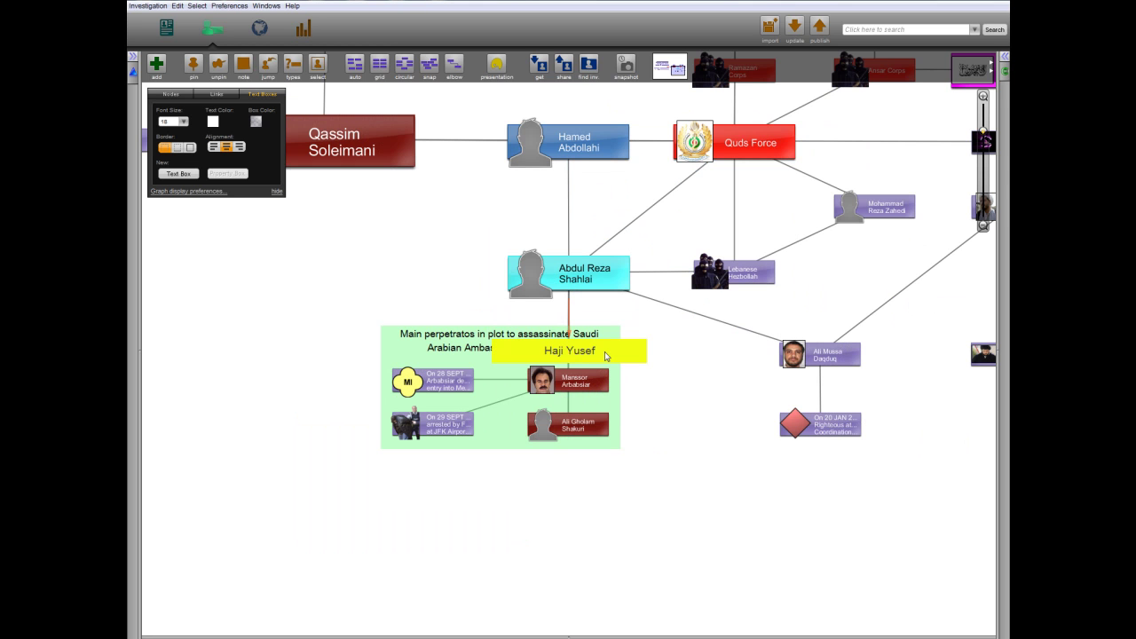
left_click_drag(604, 353, 398, 277)
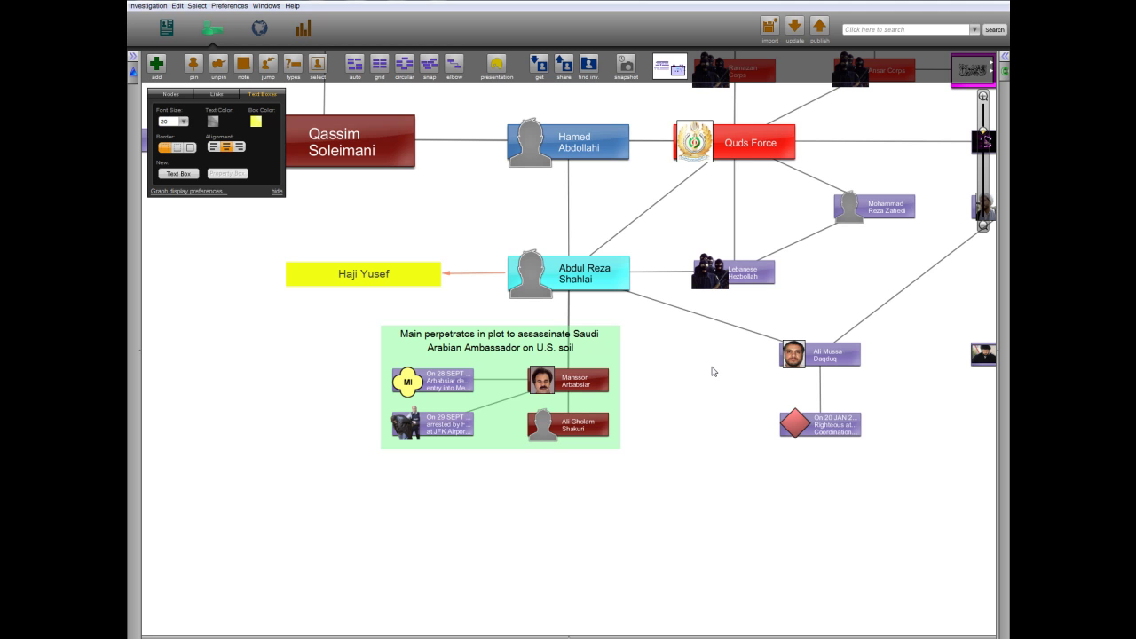
left_click(277, 192)
left_click(523, 271)
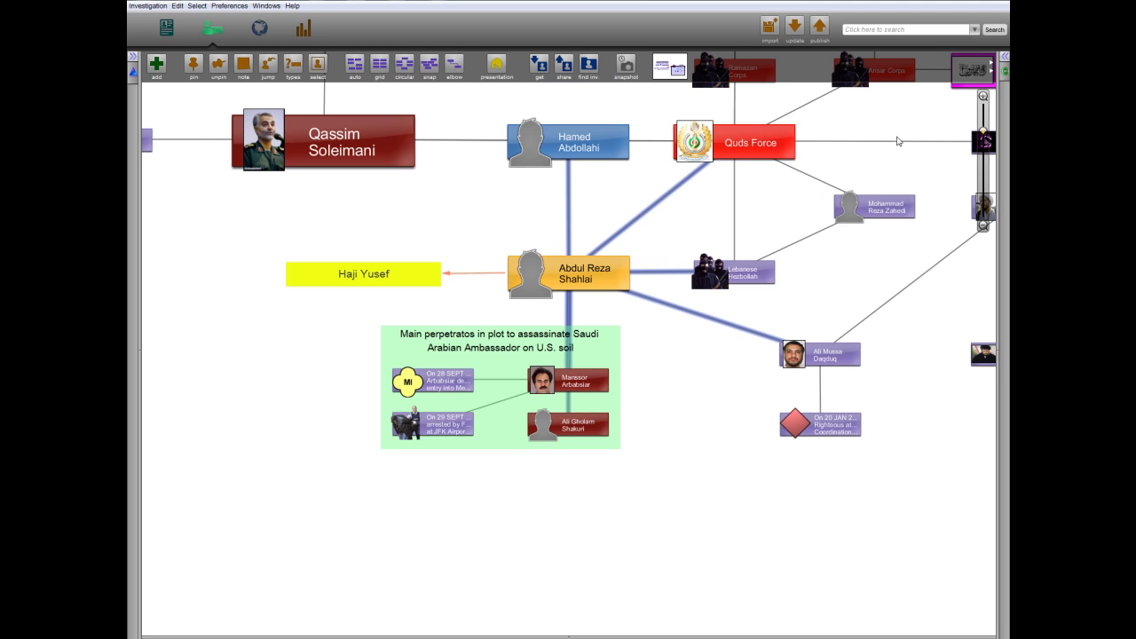
left_click(1004, 57)
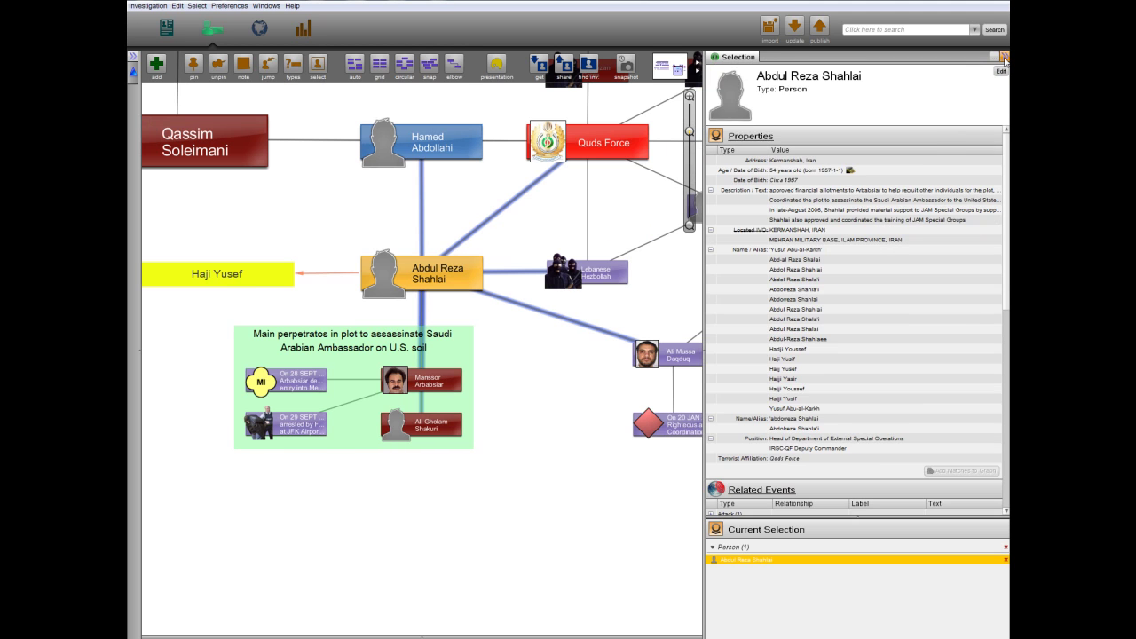
scroll(914, 270, "down", 8)
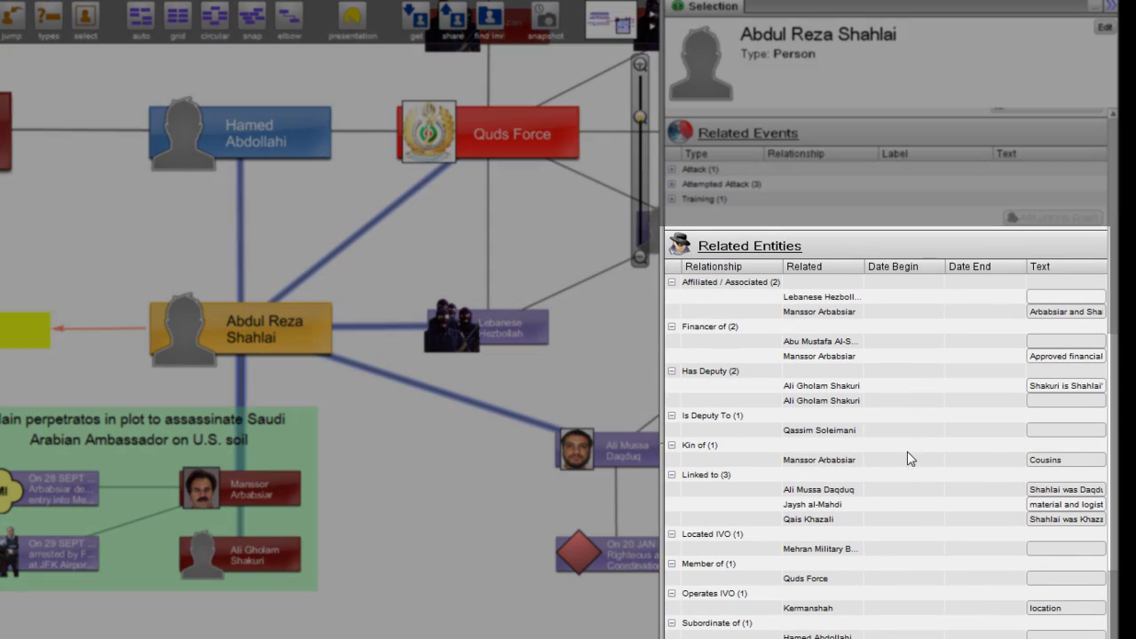
left_click(908, 456)
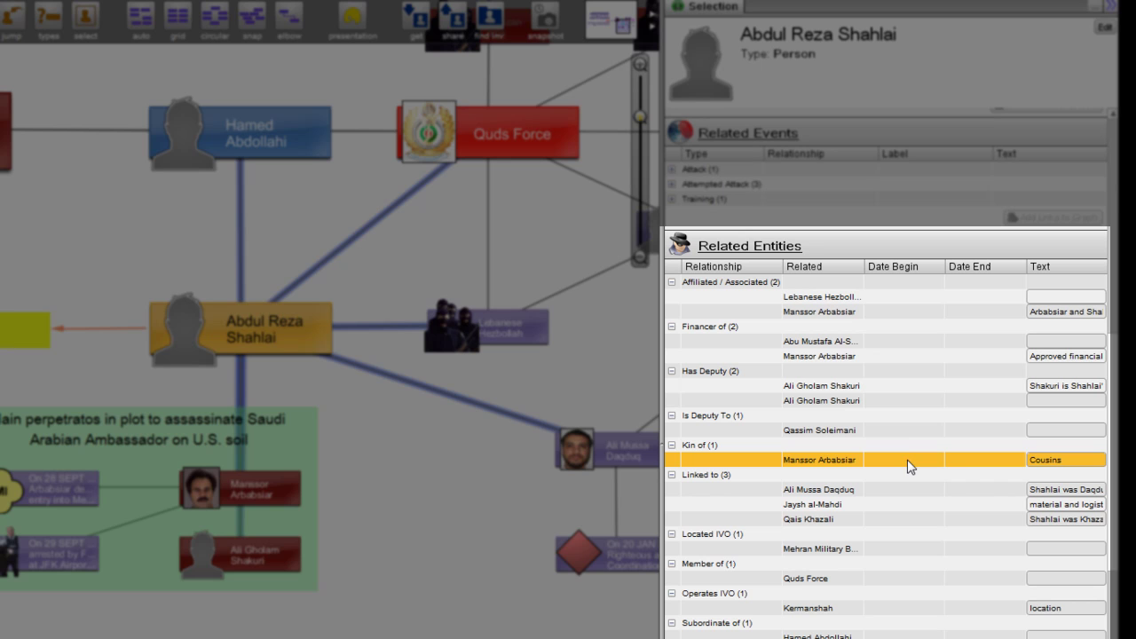
left_click(901, 386)
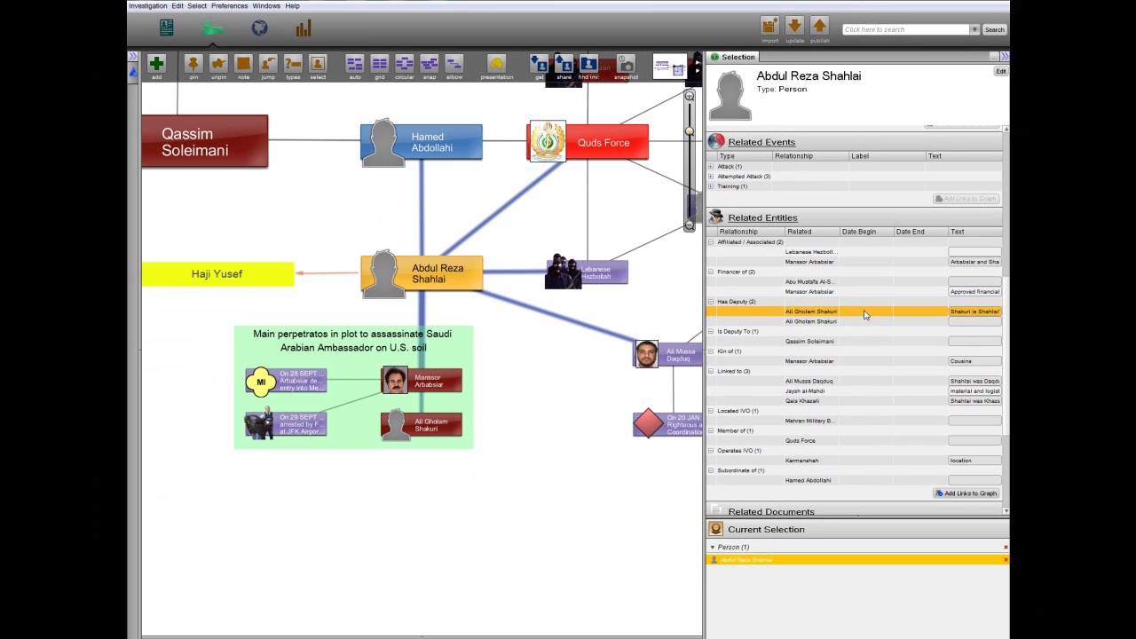
left_click(1005, 56)
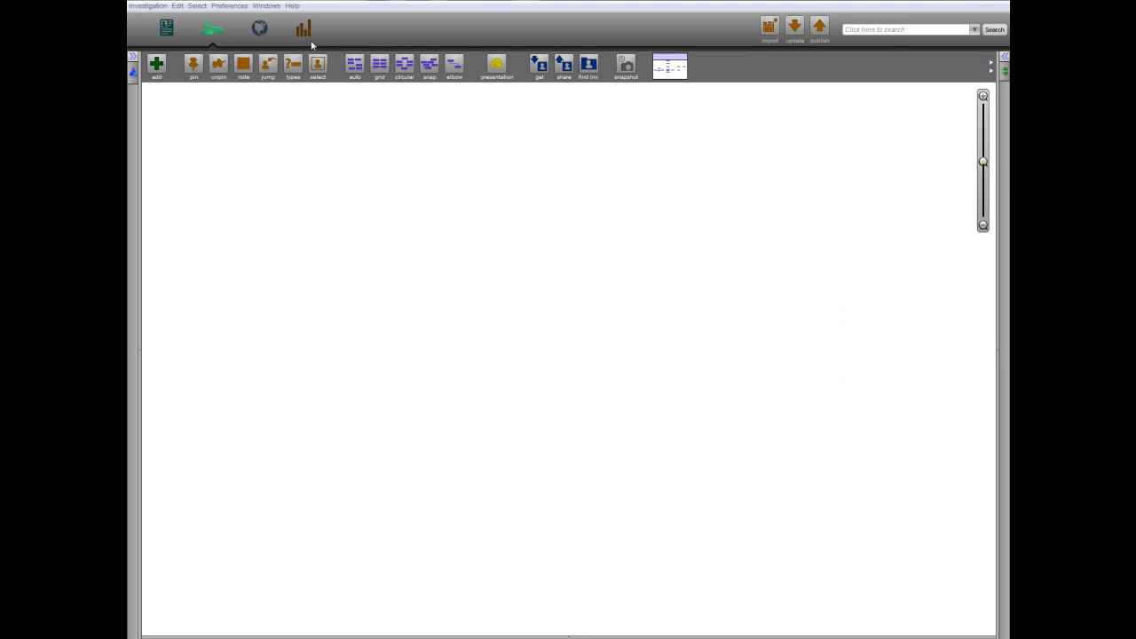
- In the histogram view, drill down to objects with Distinguishing Characteristics and show all property values
left_click(305, 31)
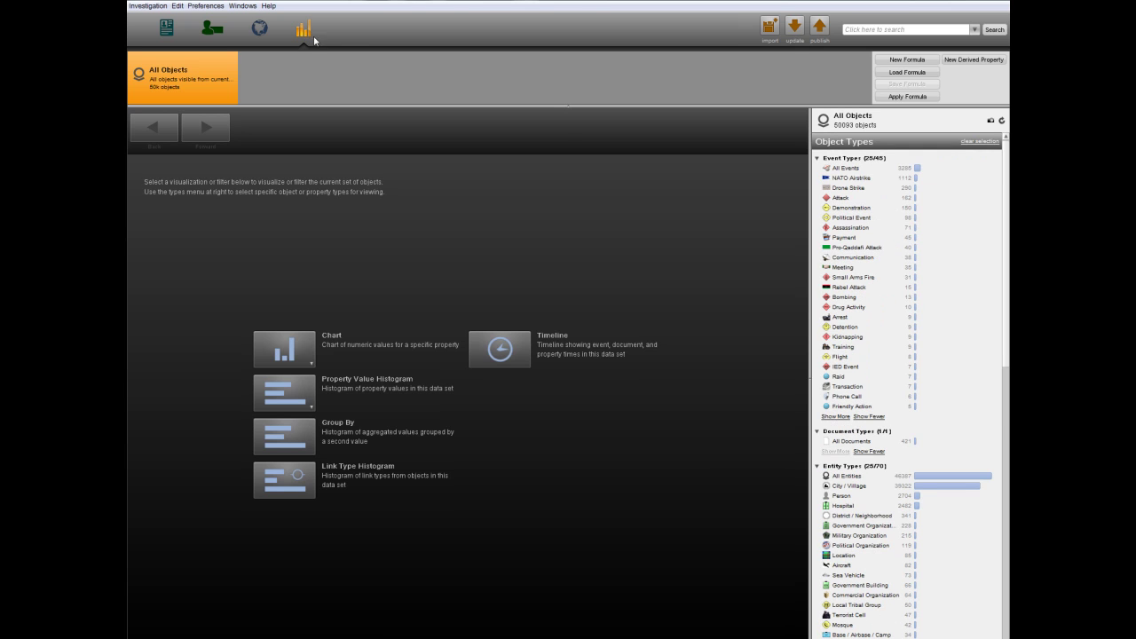
scroll(832, 250, "down", 15)
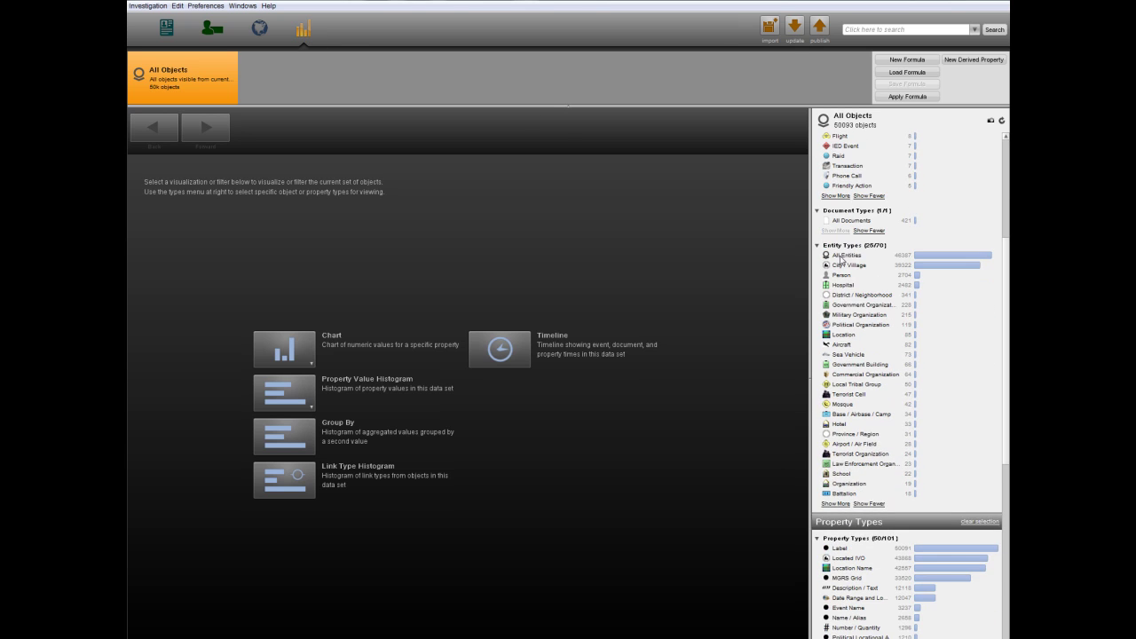
scroll(850, 266, "down", 5)
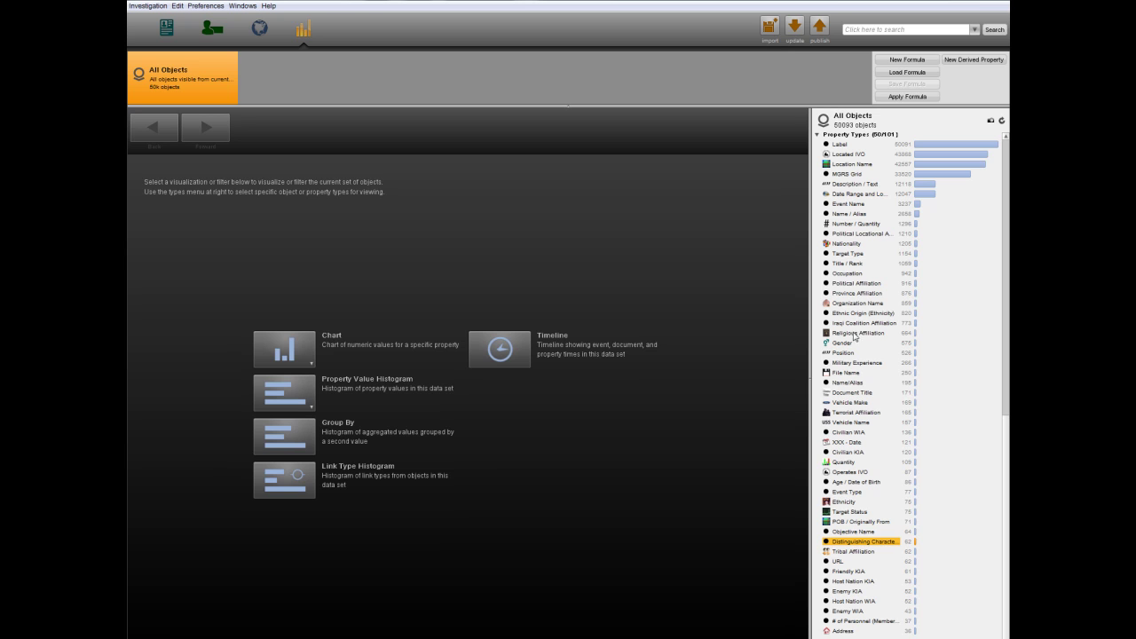
right_click(855, 545)
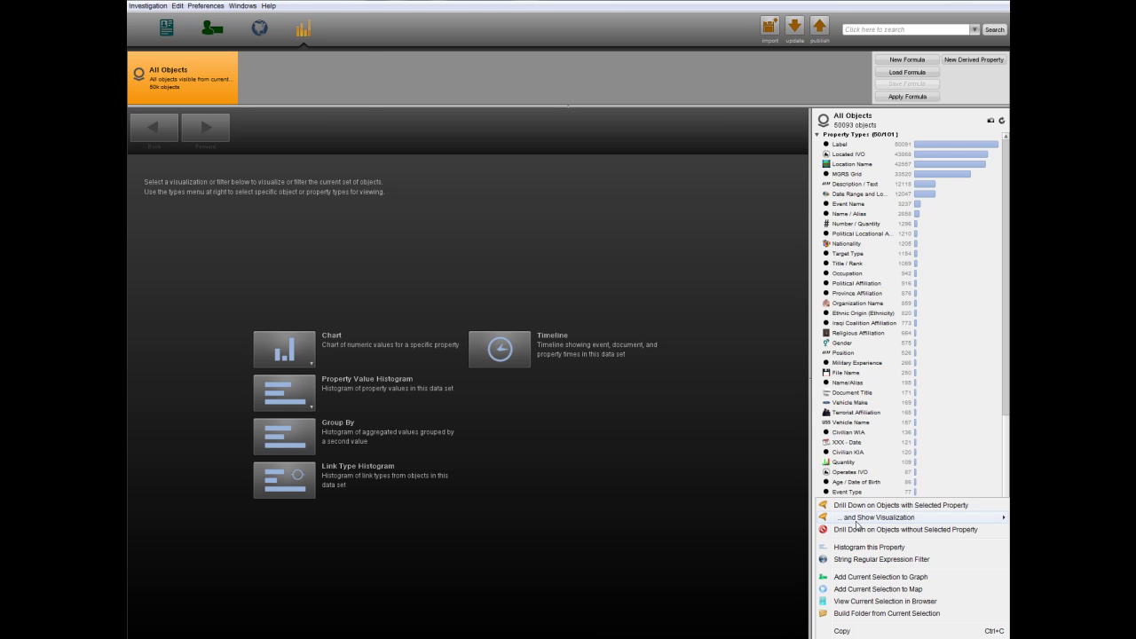
left_click(857, 509)
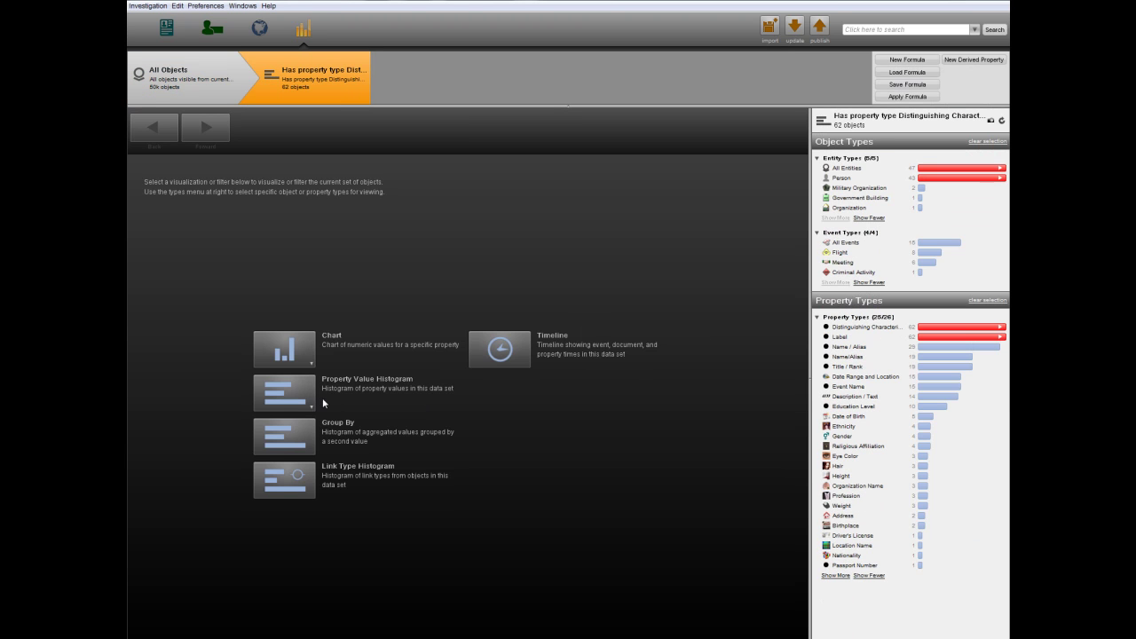
left_click(311, 406)
left_click(310, 419)
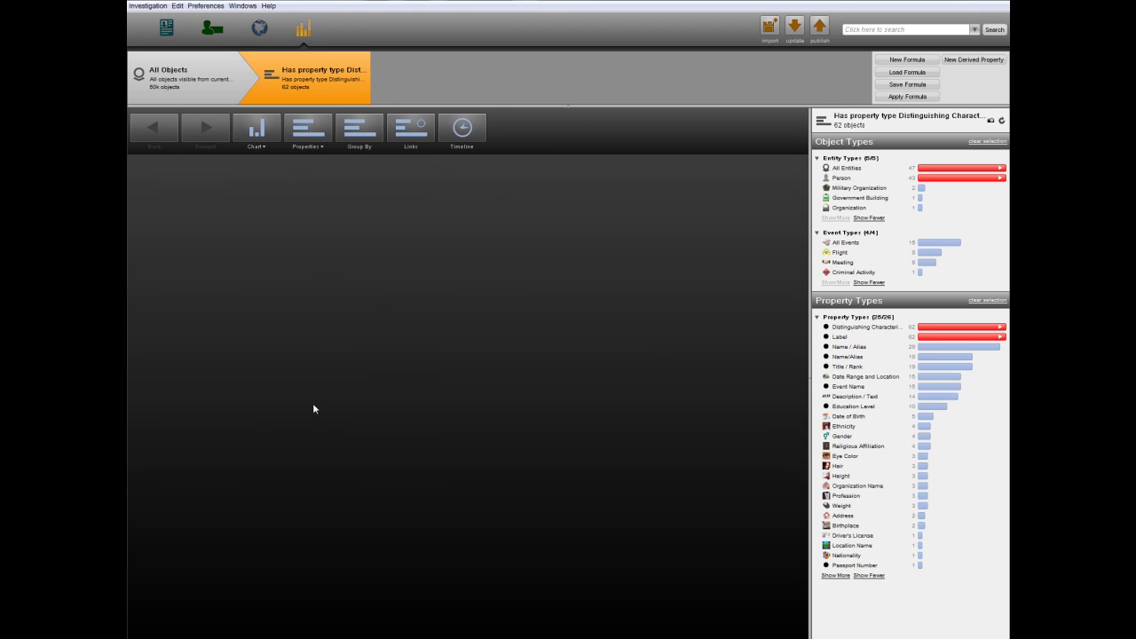
- Send the Assassination Plot events to the map and display the map view
scroll(237, 364, "down", 5)
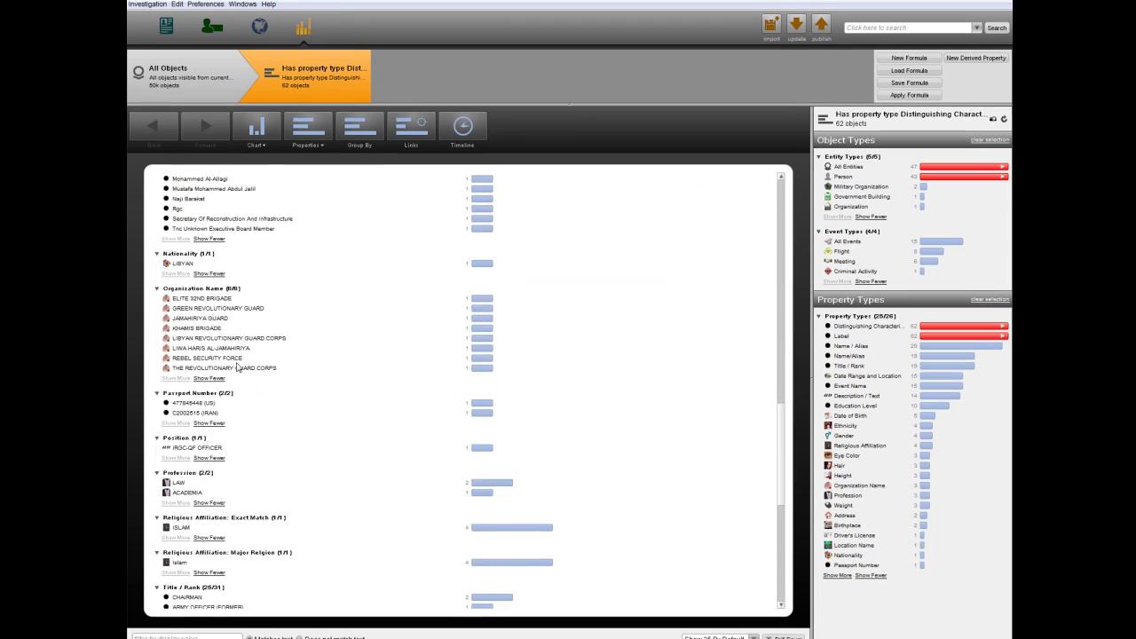
scroll(237, 364, "down", 10)
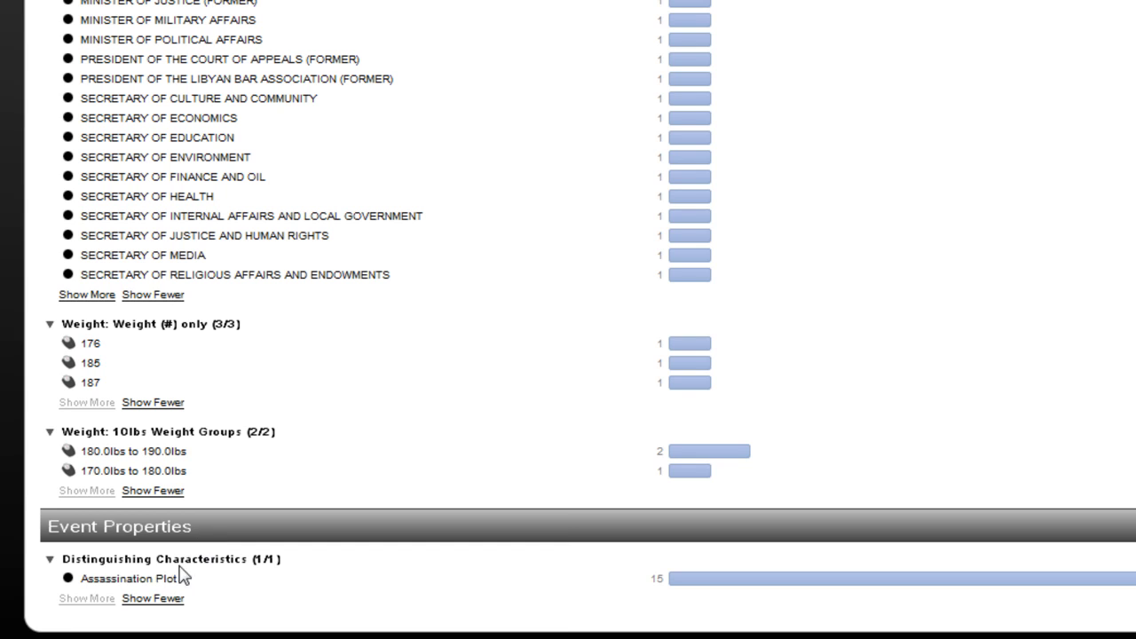
left_click(175, 578)
right_click(166, 586)
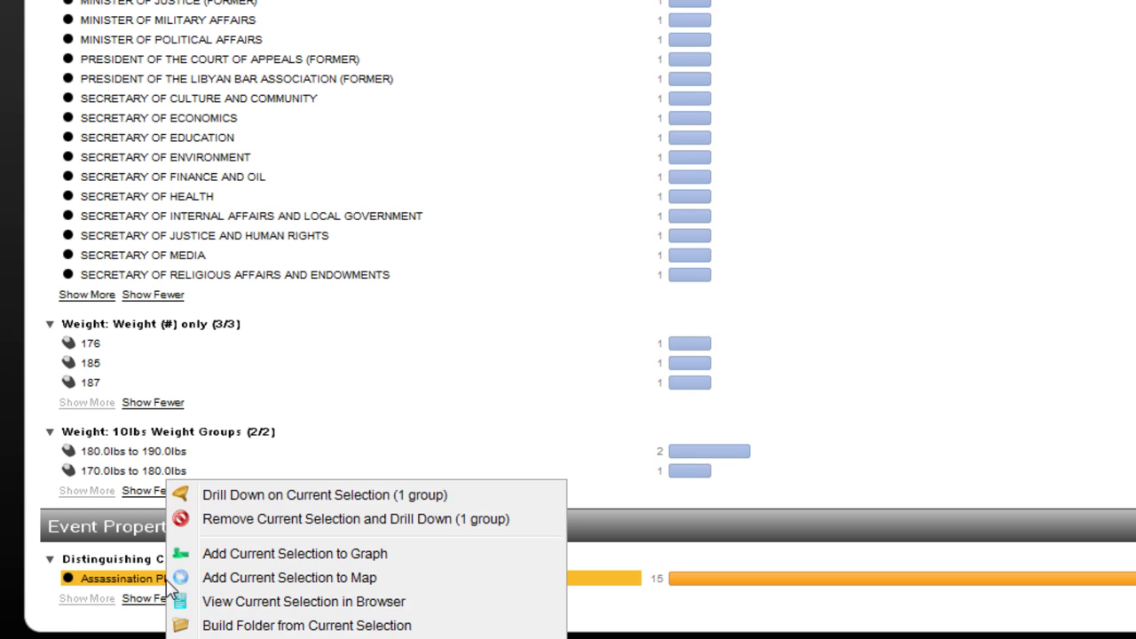
left_click(242, 581)
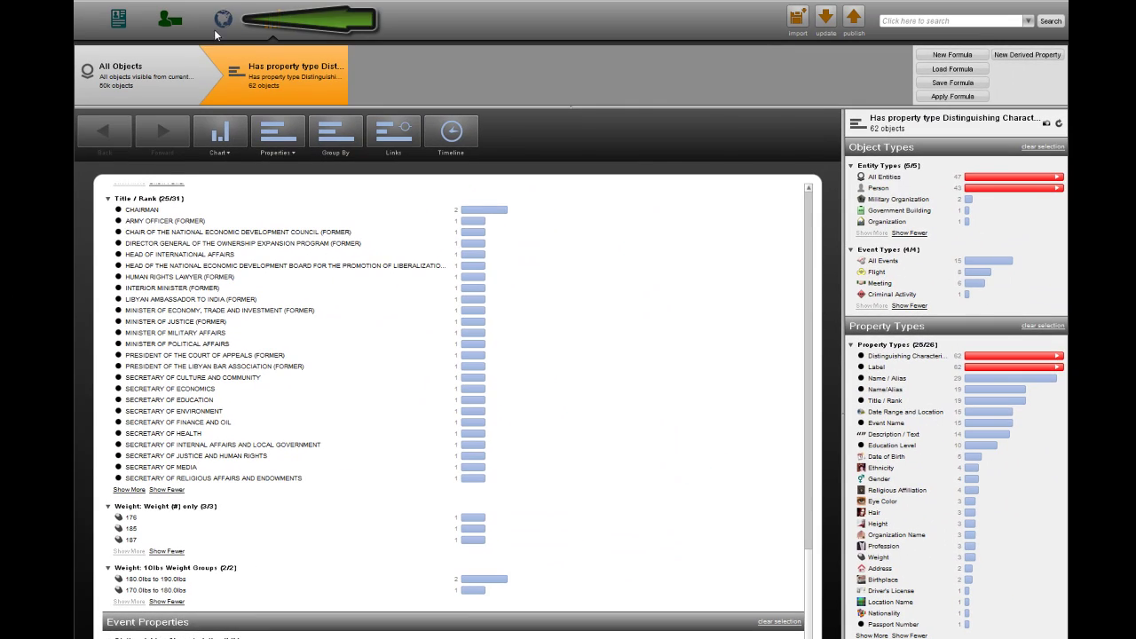
left_click(220, 28)
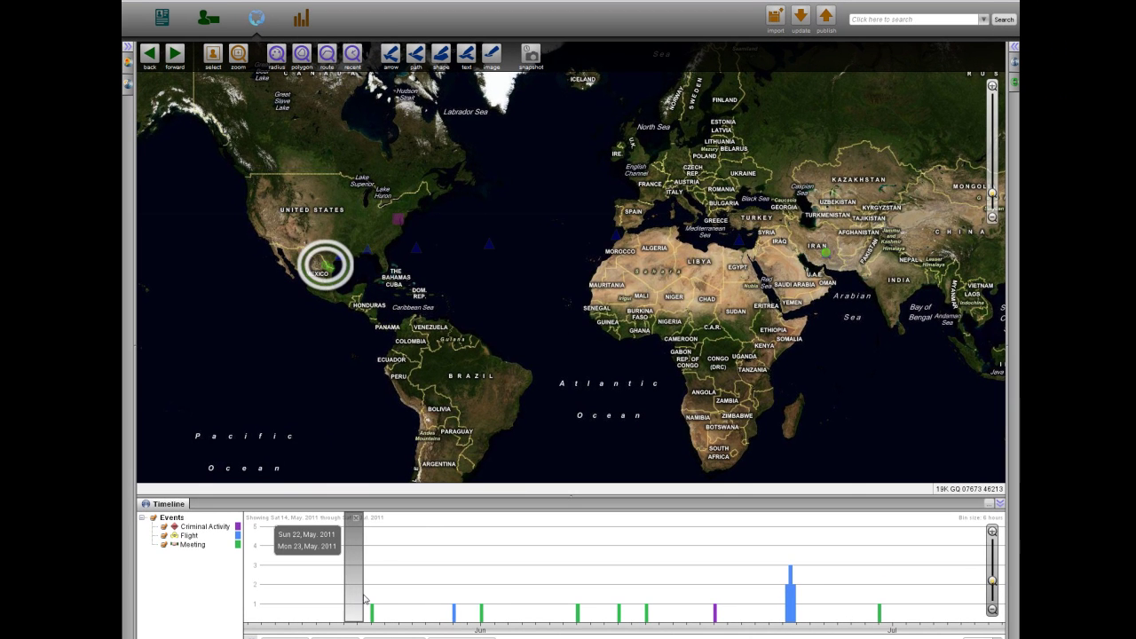
- Zoom to the Mexico event near the Texas border and place DEA Agents.jpg beside the three mugshots
left_click(372, 608)
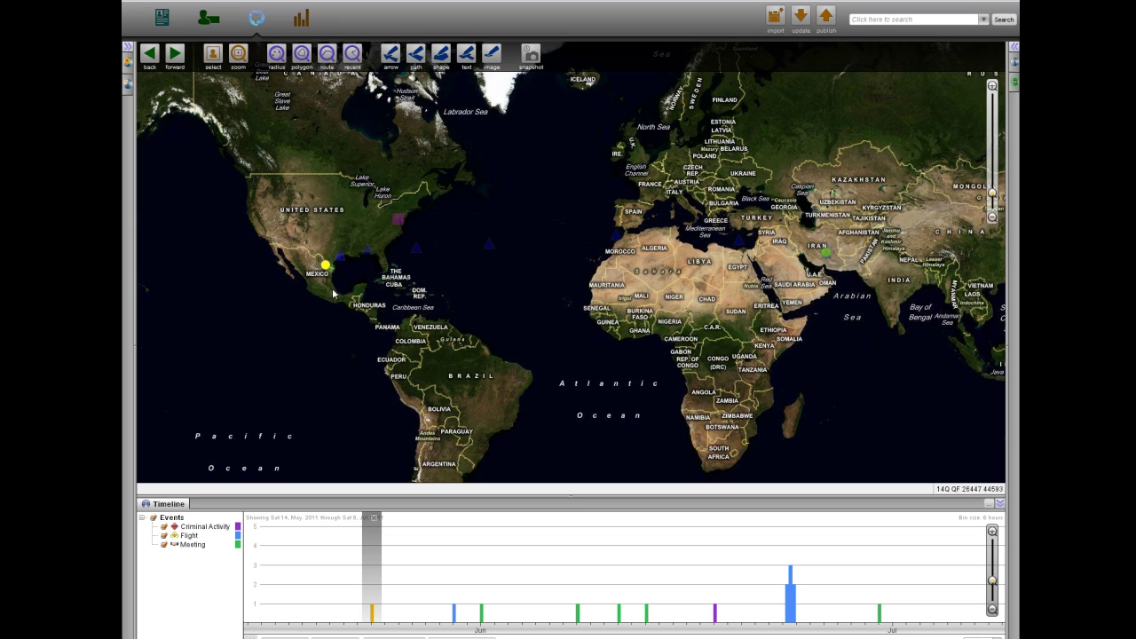
left_click_drag(319, 253, 348, 268)
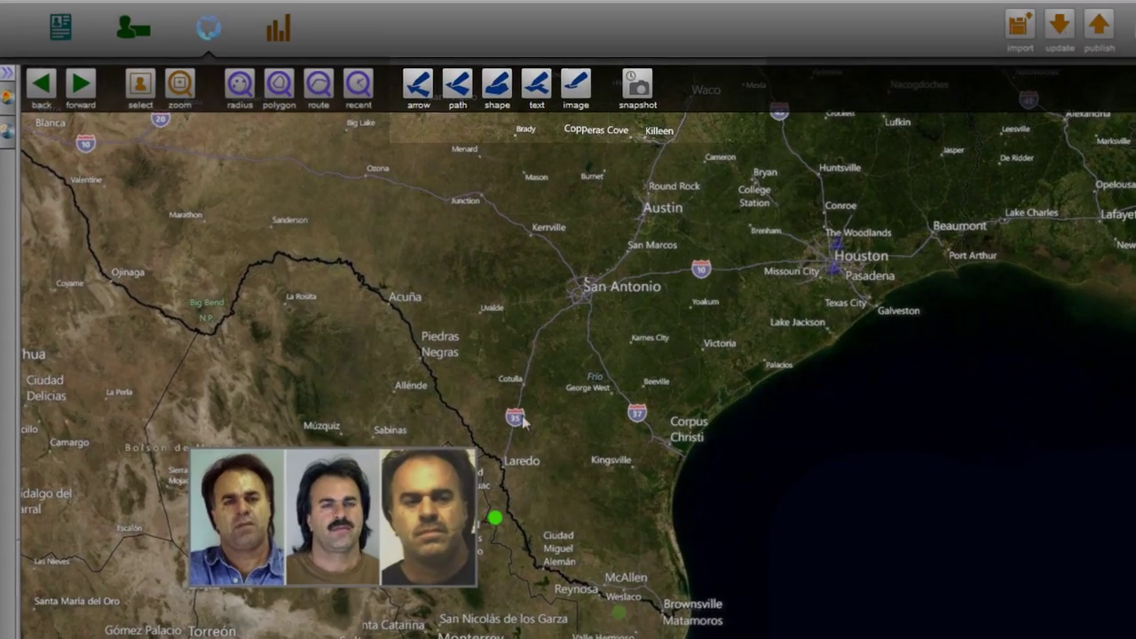
left_click(494, 57)
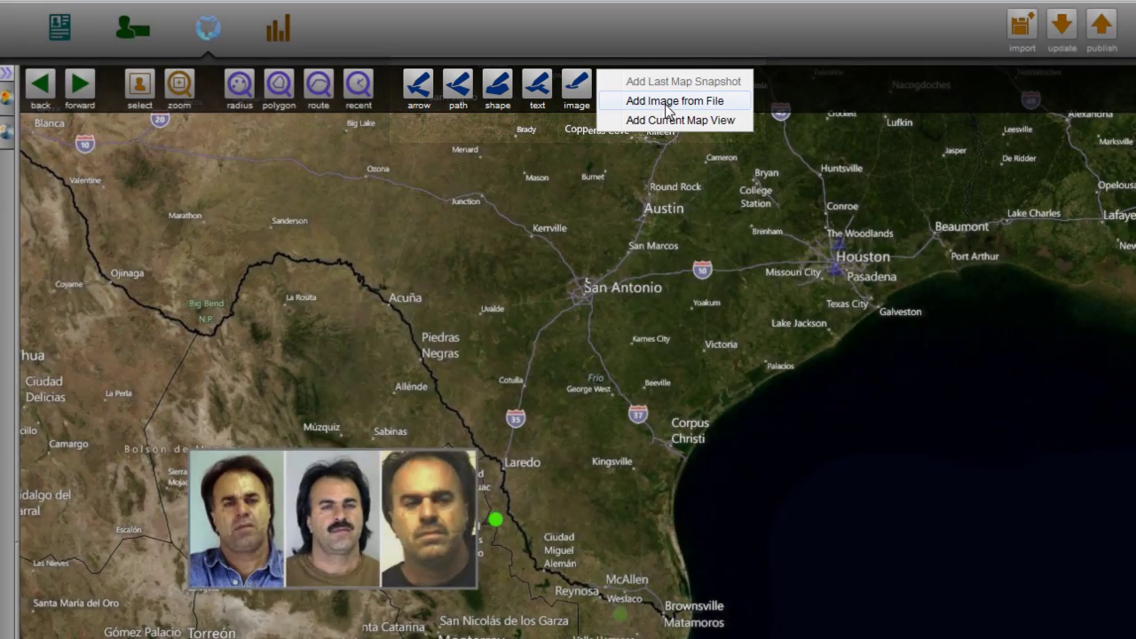
left_click(637, 102)
double_click(653, 338)
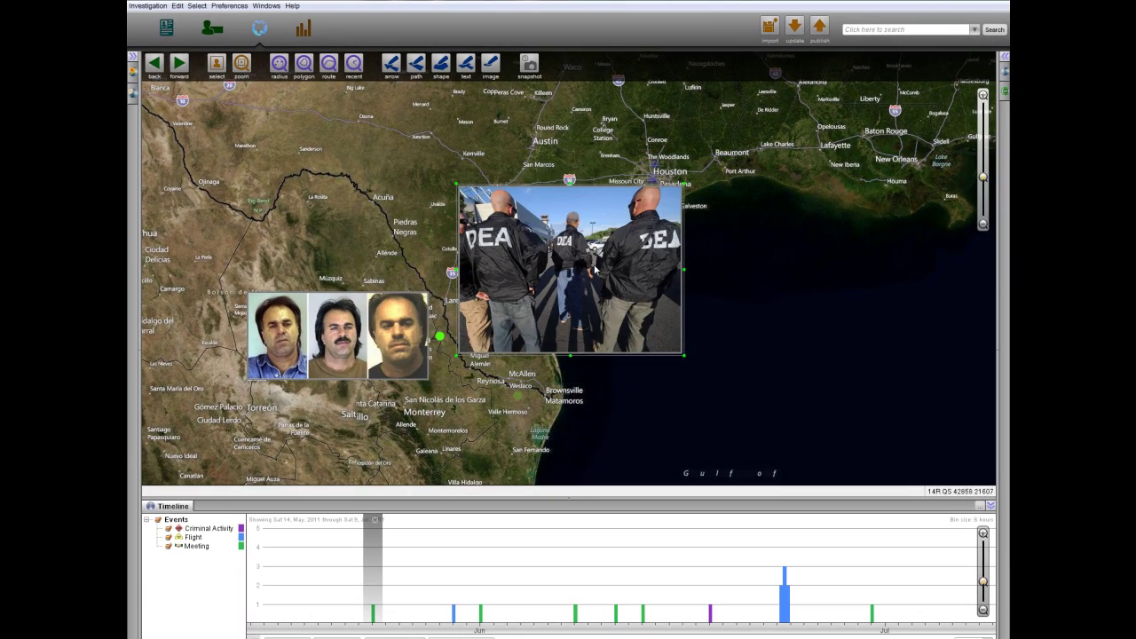
left_click_drag(595, 270, 595, 331)
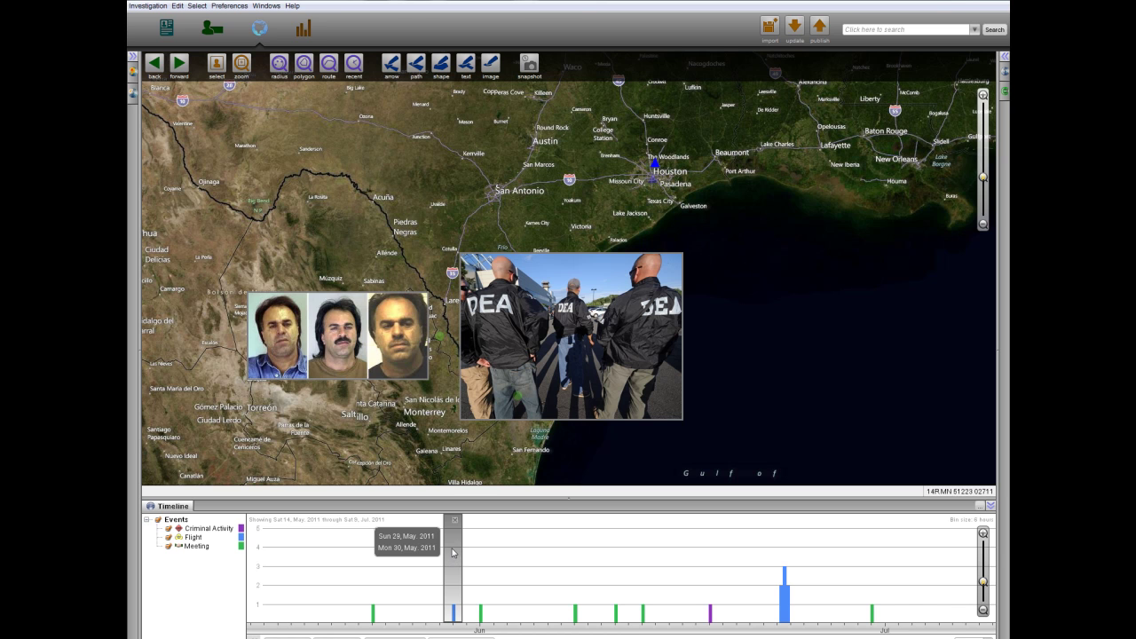
- Add the current Texas map view as an image, then go back to the Kerman view
left_click(491, 67)
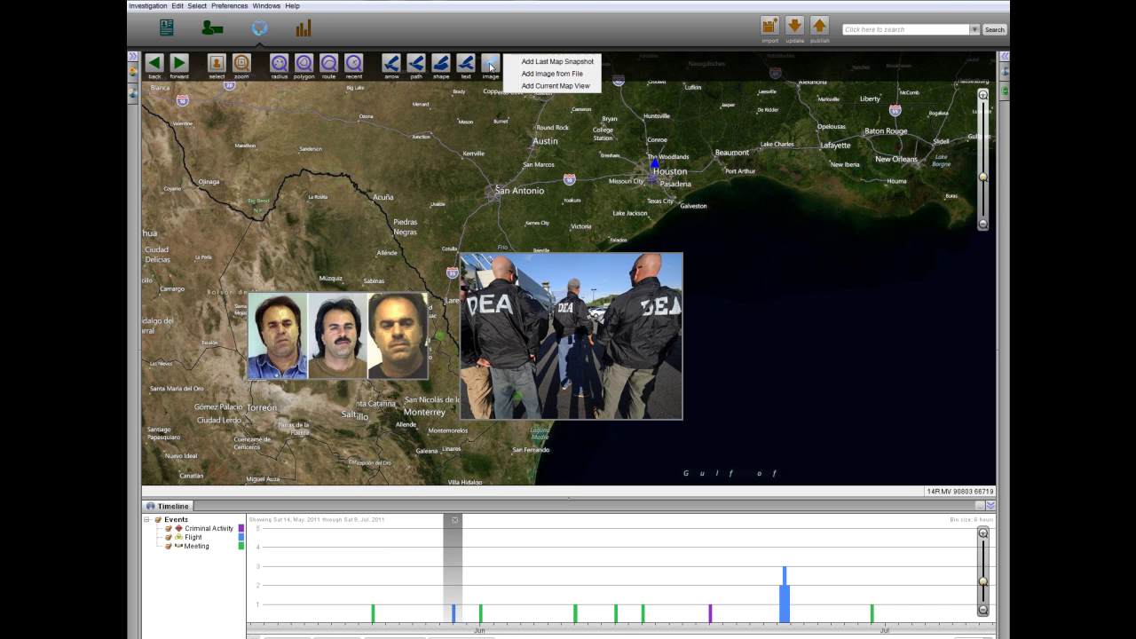
left_click(549, 86)
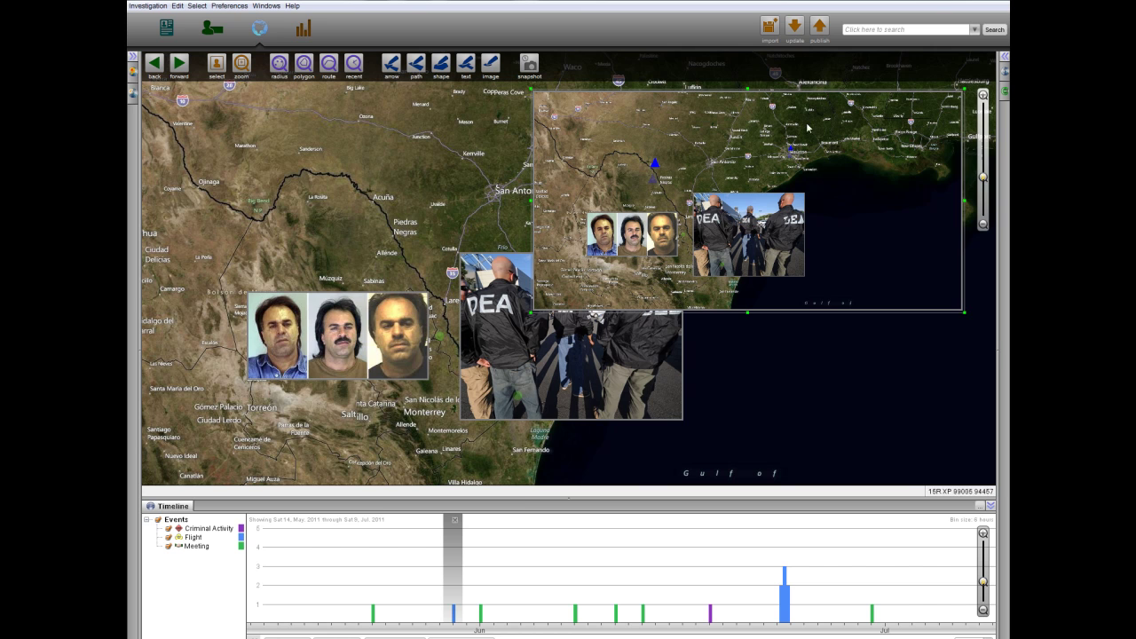
left_click(155, 62)
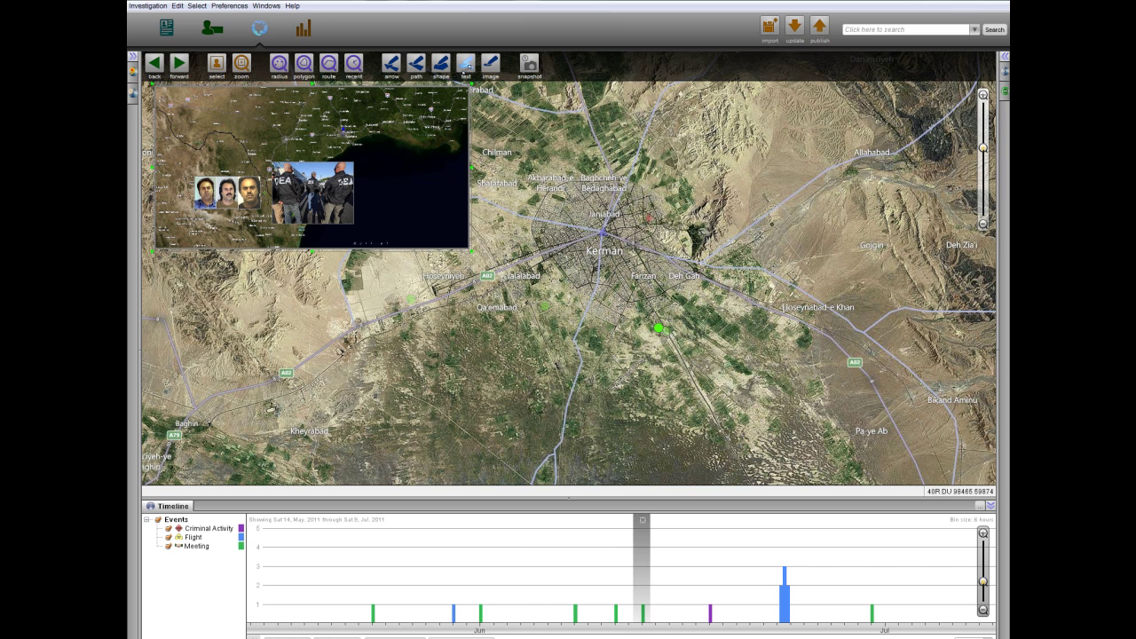
- Place a CHEVROLET text box on the Kerman map and narrow the timeline to late June 2011
left_click(464, 66)
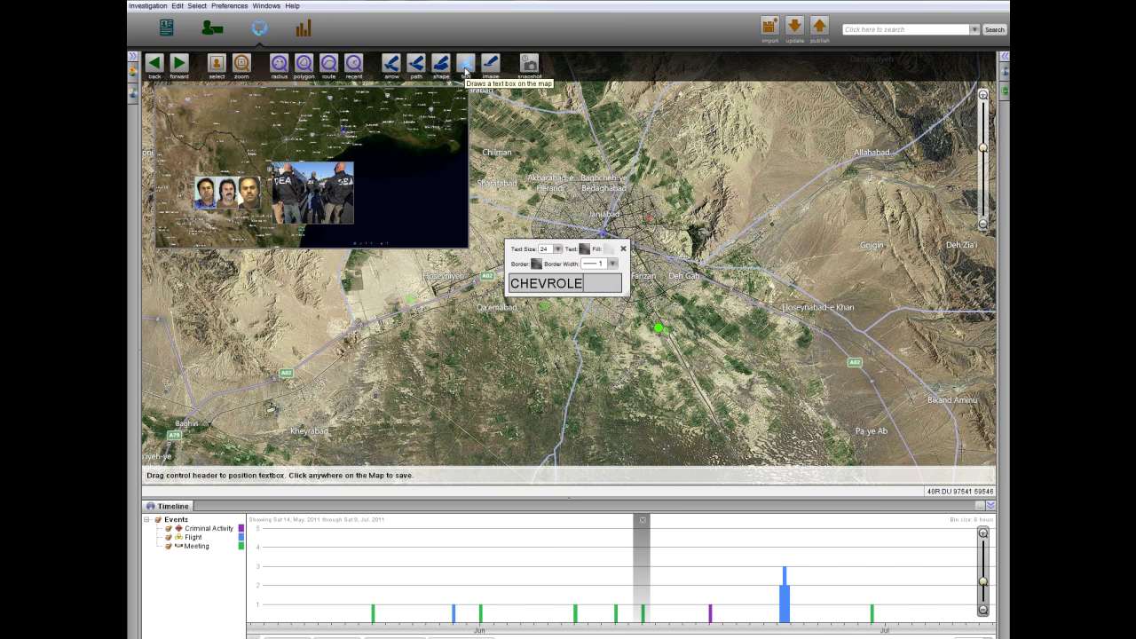
left_click(568, 399)
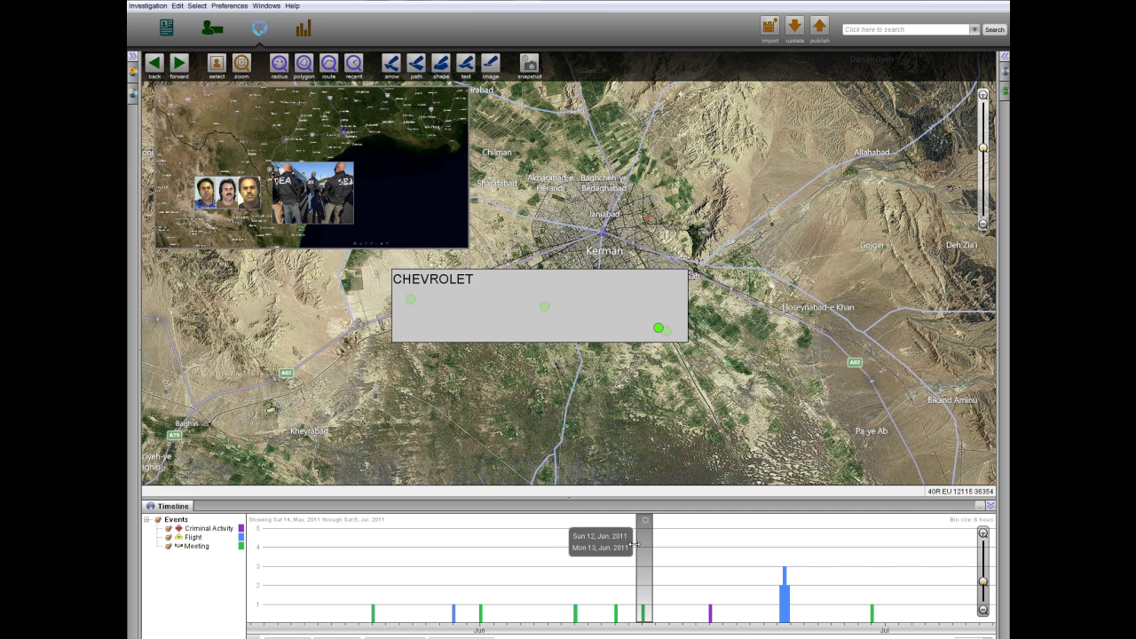
left_click_drag(634, 552, 705, 566)
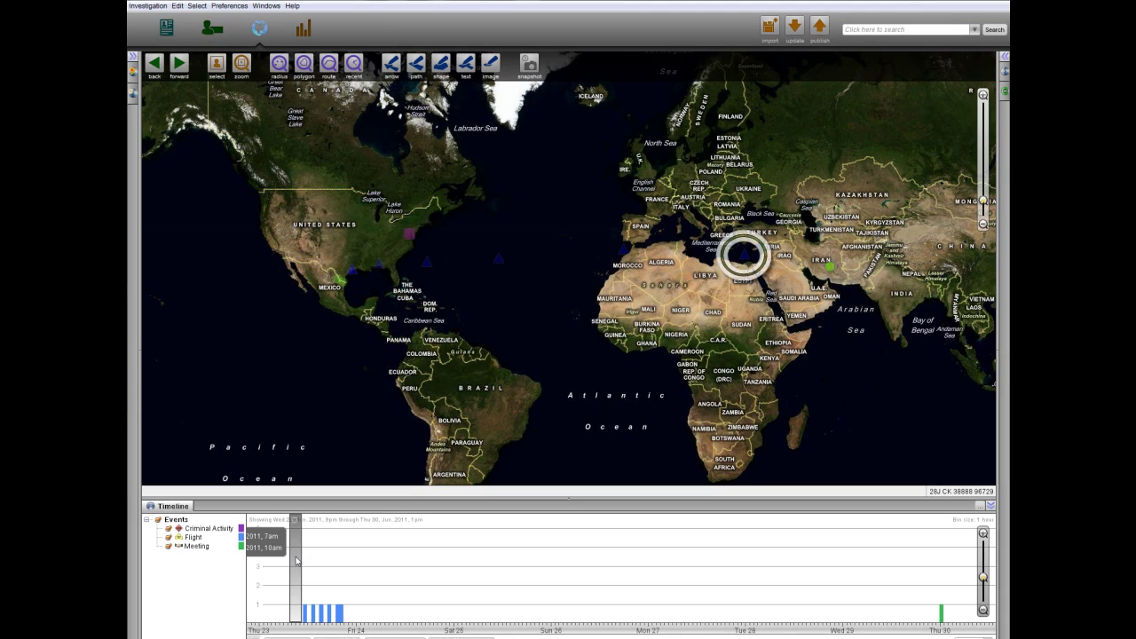
- Shift the timeline later and open the Mexico meeting event's notes about CS-1 and the assassination
left_click_drag(297, 559, 940, 606)
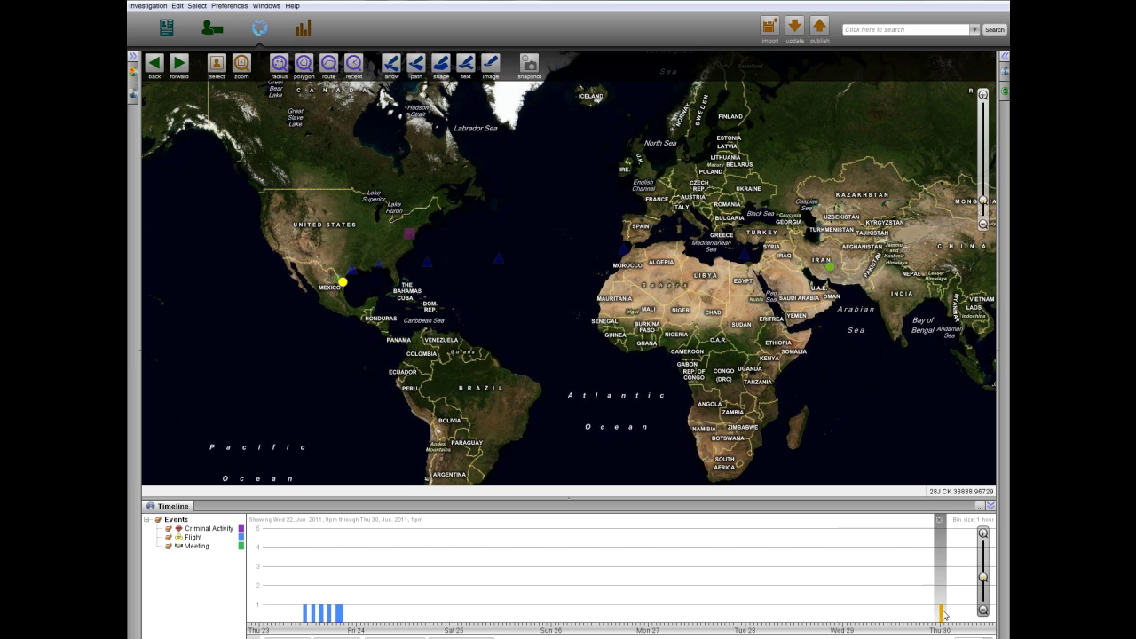
double_click(344, 281)
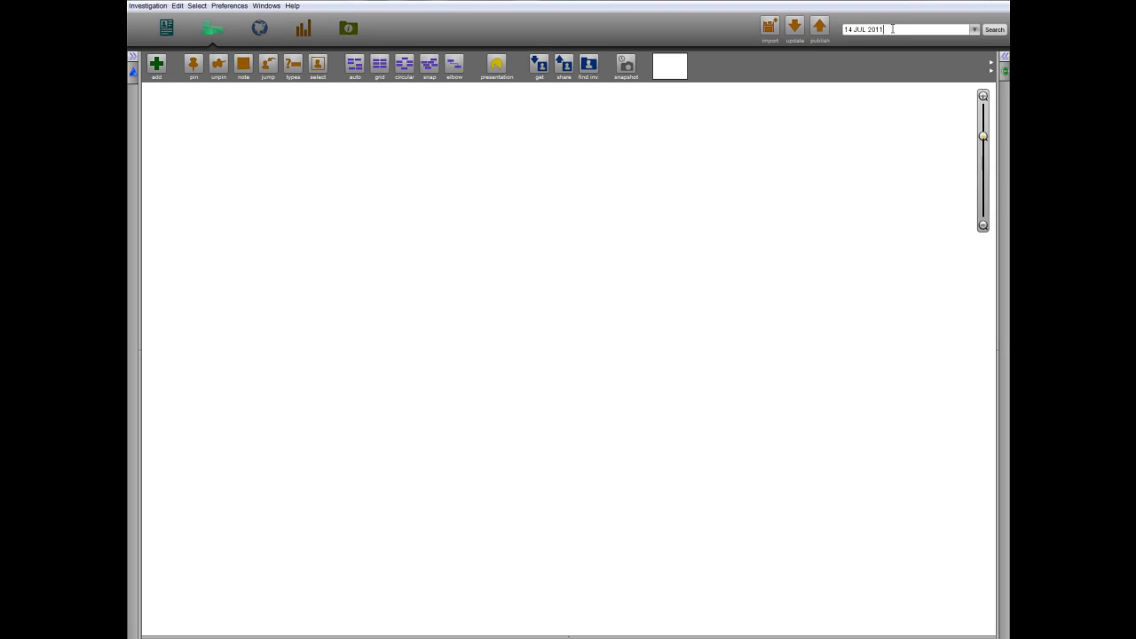
- Search for 14 JUL 2011, place the payment meeting on the graph, and add both participants with their links
key("Return")
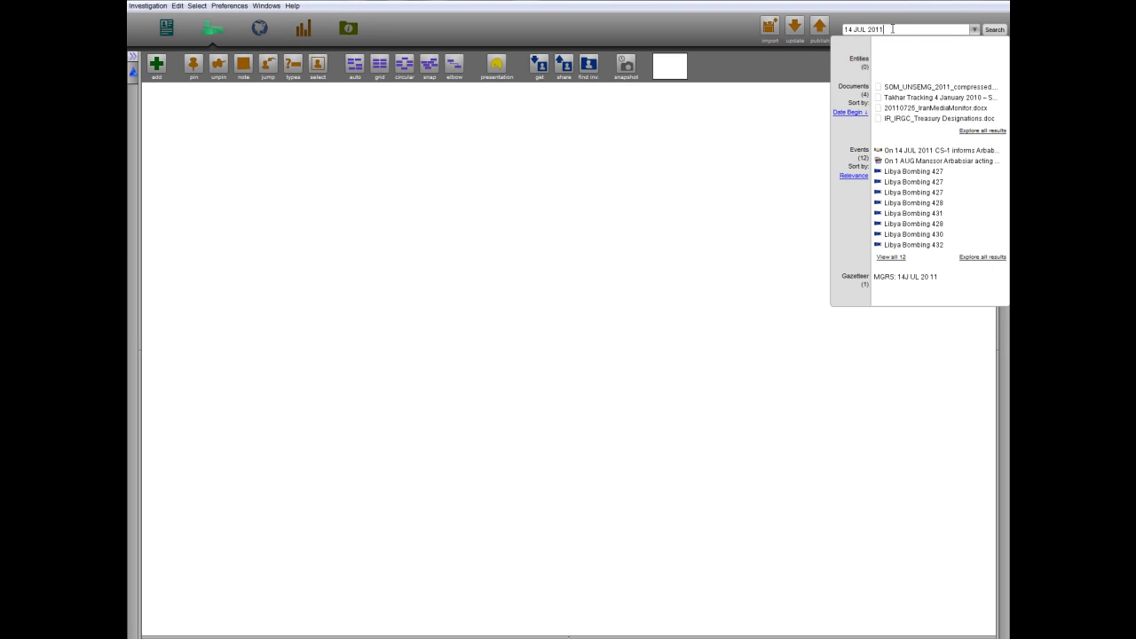
left_click_drag(896, 154, 559, 303)
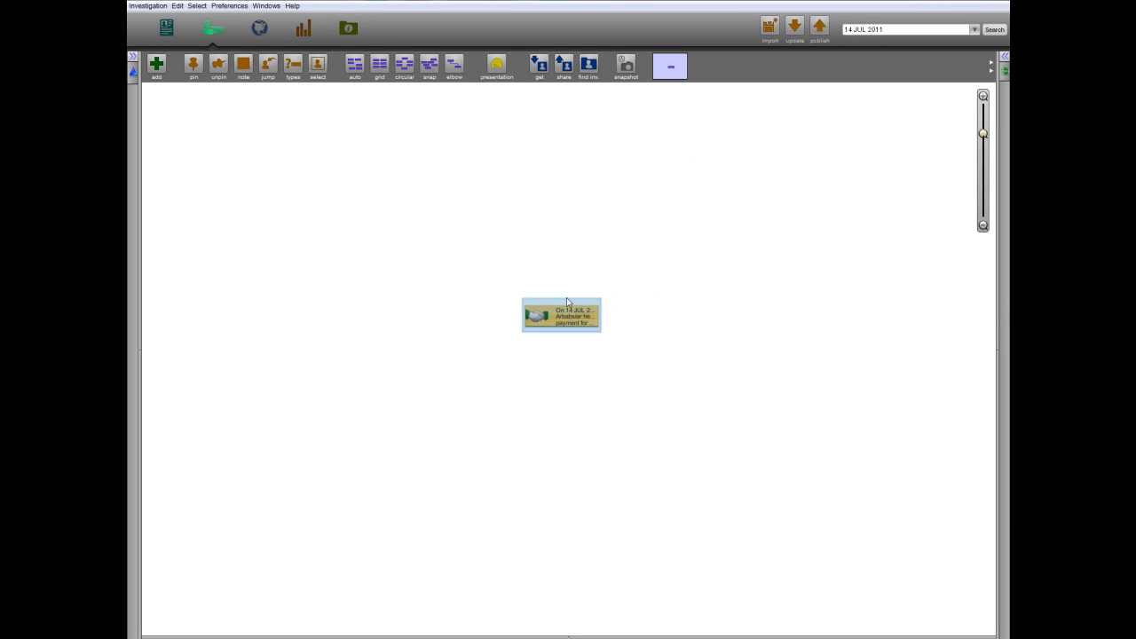
left_click(847, 302, "ctrl")
left_click(945, 315)
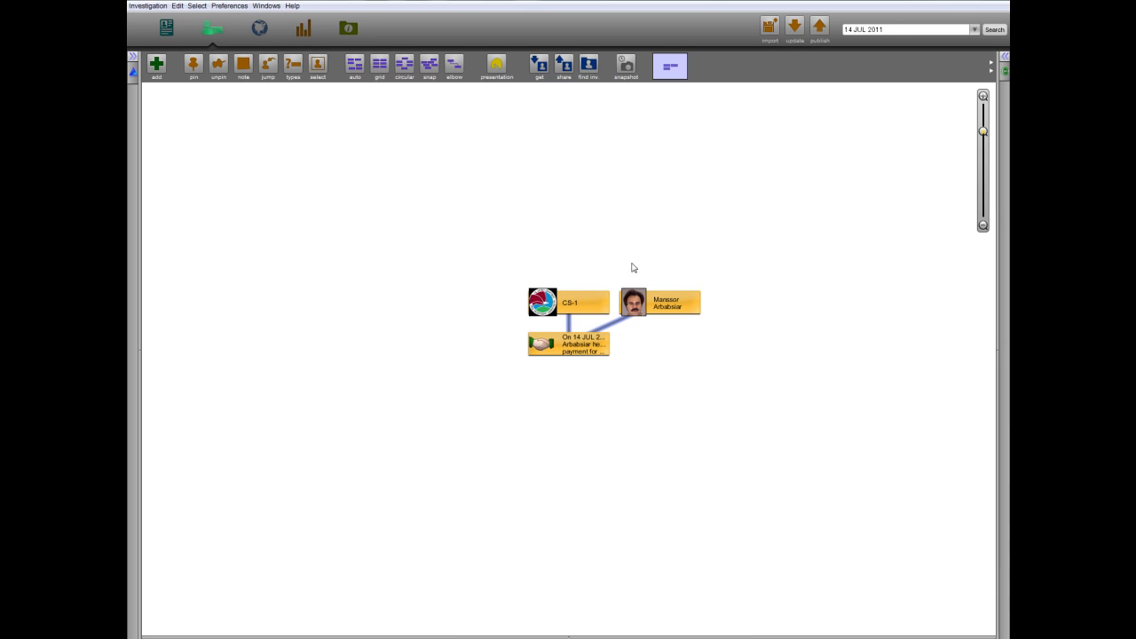
- Search around CS-1 for related events and auto-arrange the expanded graph
right_click(586, 306)
mouse_move(626, 259)
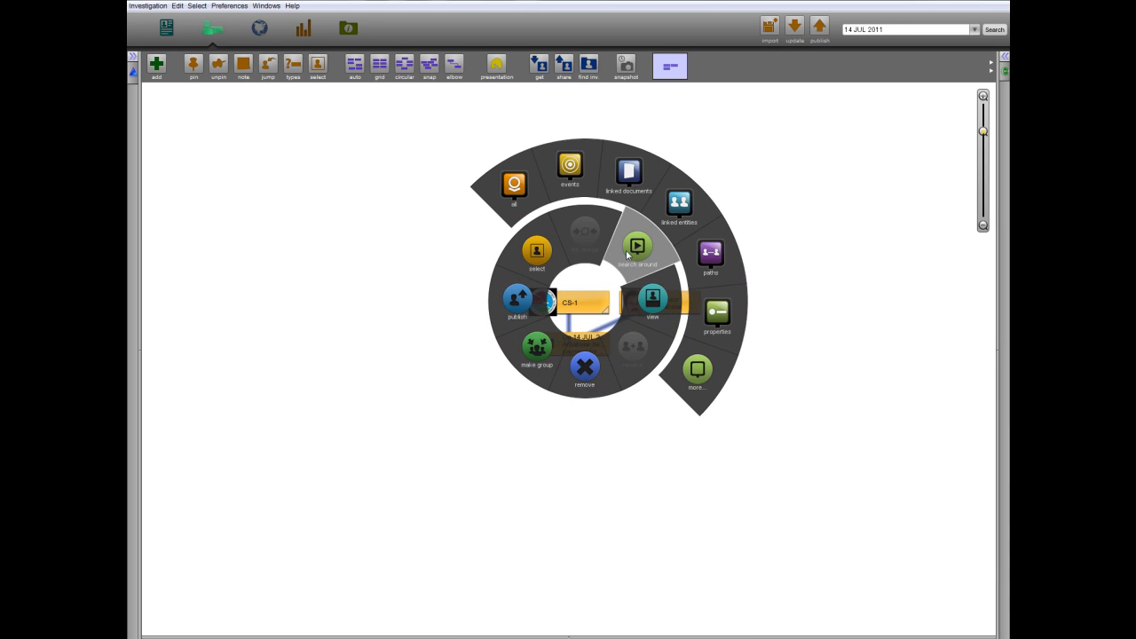
left_click(570, 166)
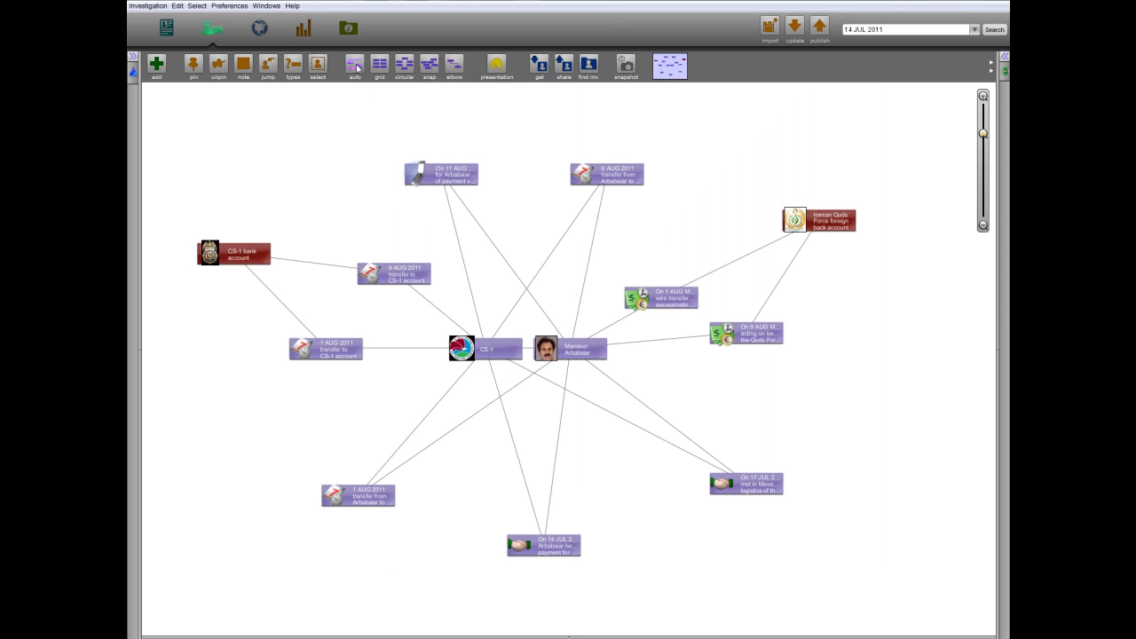
left_click(355, 66)
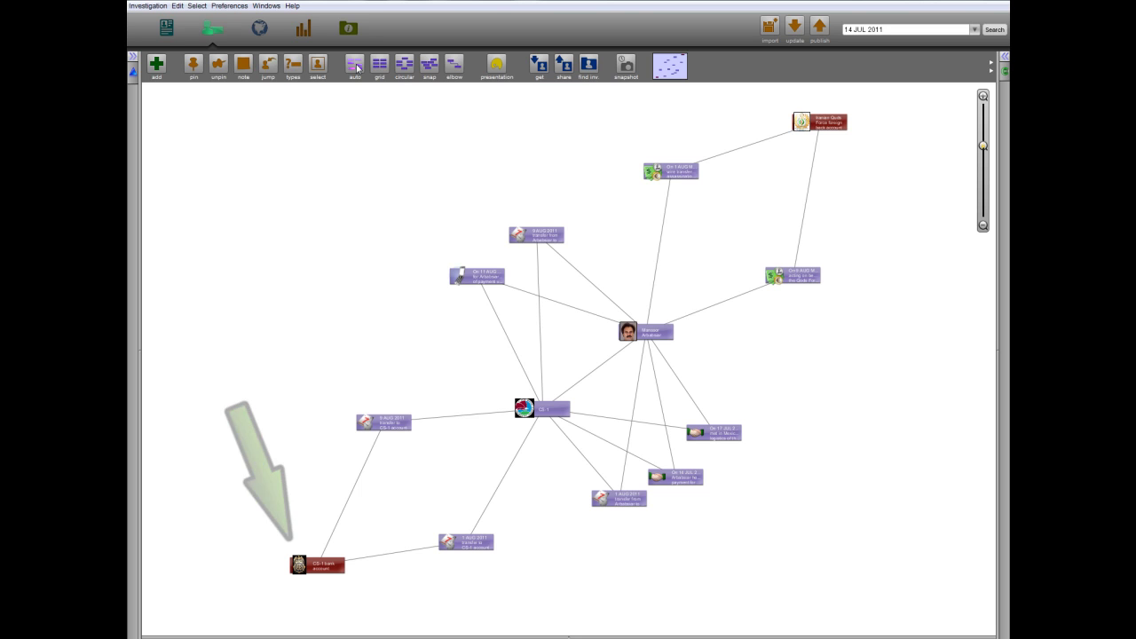
- Add the Discussion topics note from the 17 JUL meeting's details to the graph
left_click(700, 475)
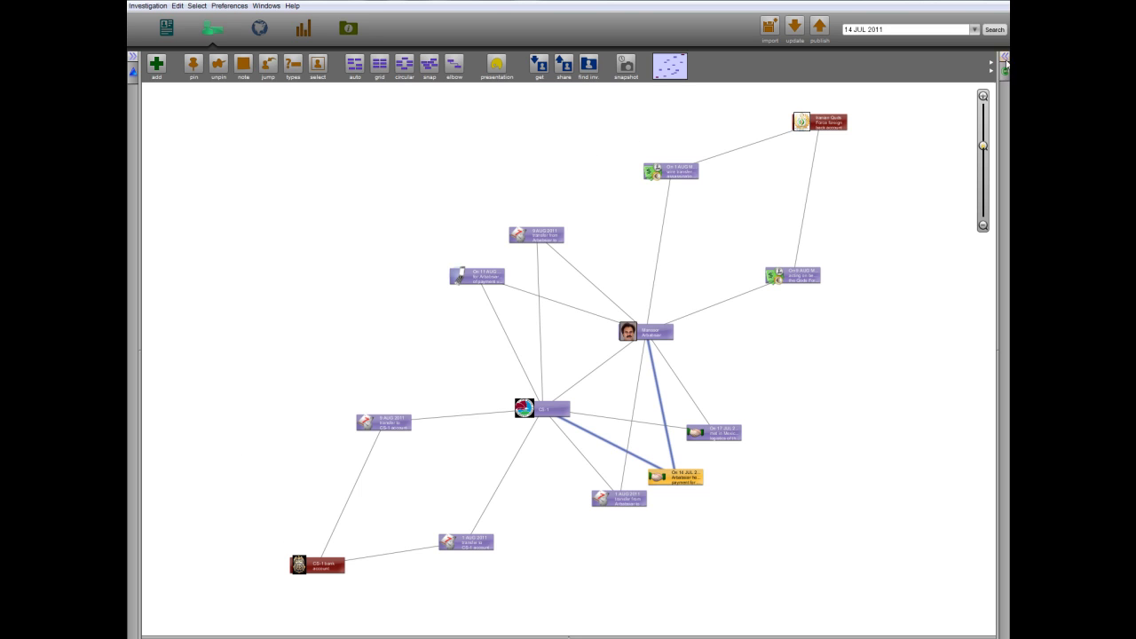
left_click(1003, 62)
left_click(872, 237)
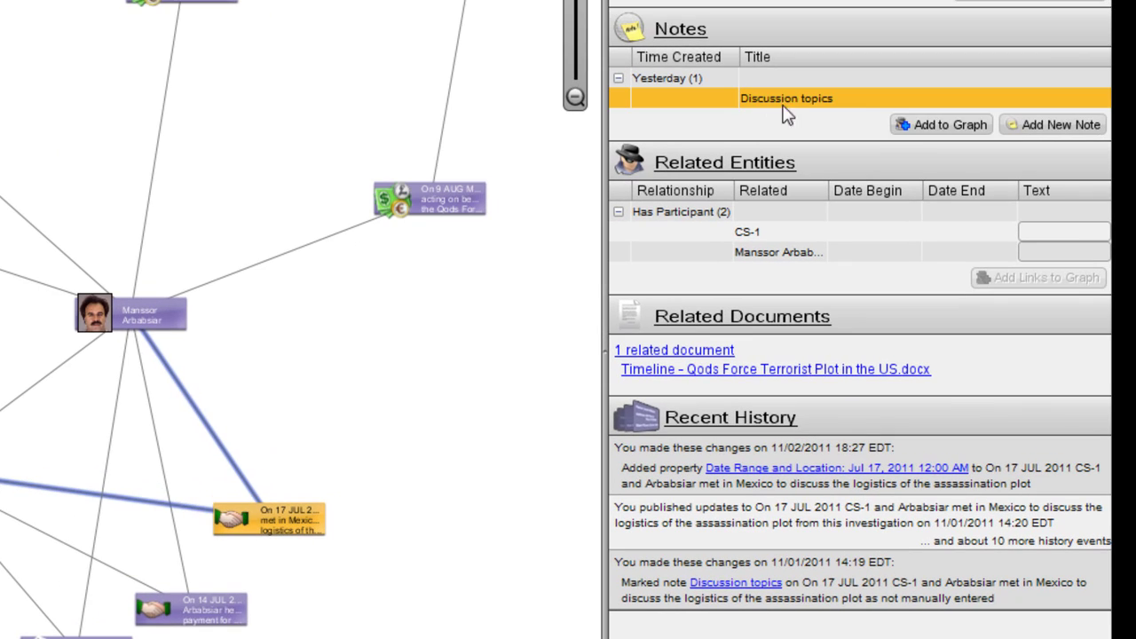
left_click(939, 129)
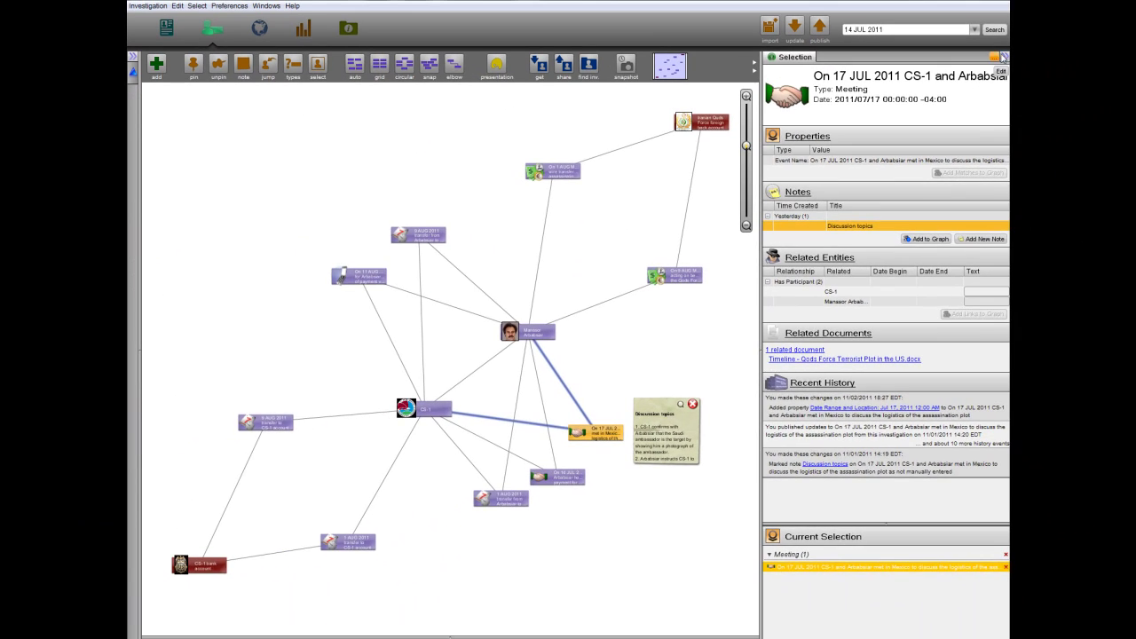
left_click(1018, 13)
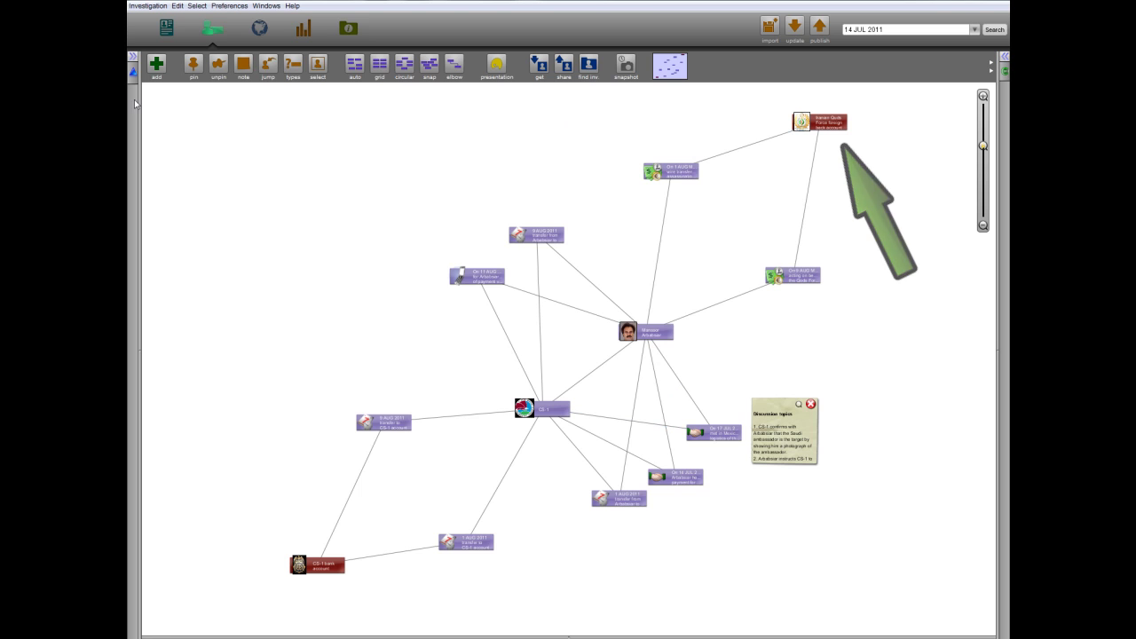
- Turn on animated event flows along the graph's links
left_click(133, 57)
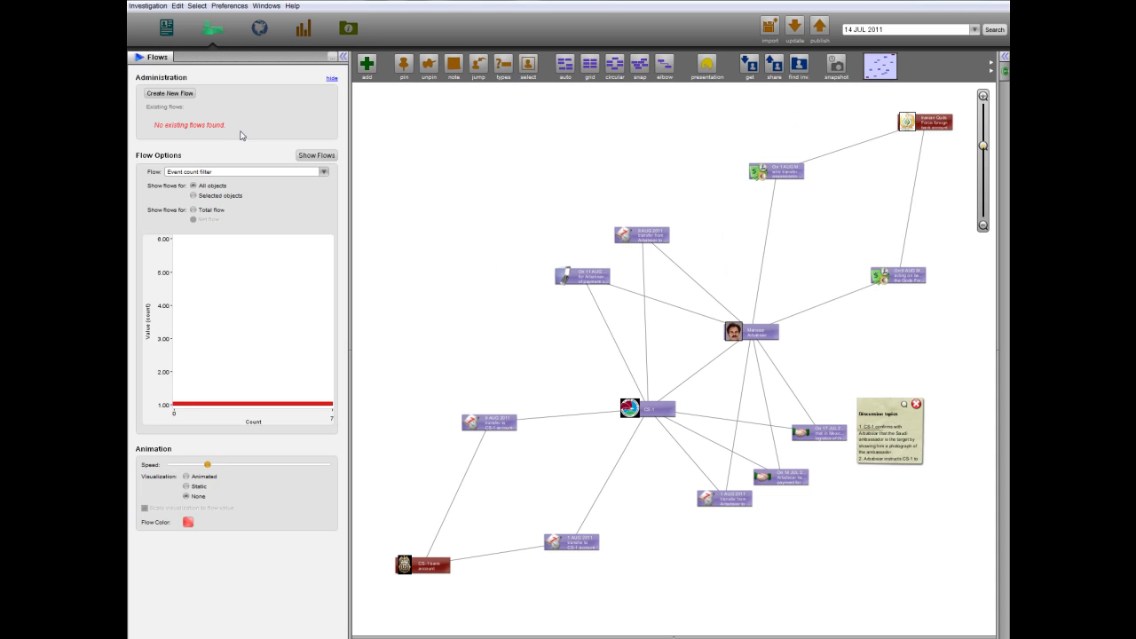
left_click(310, 157)
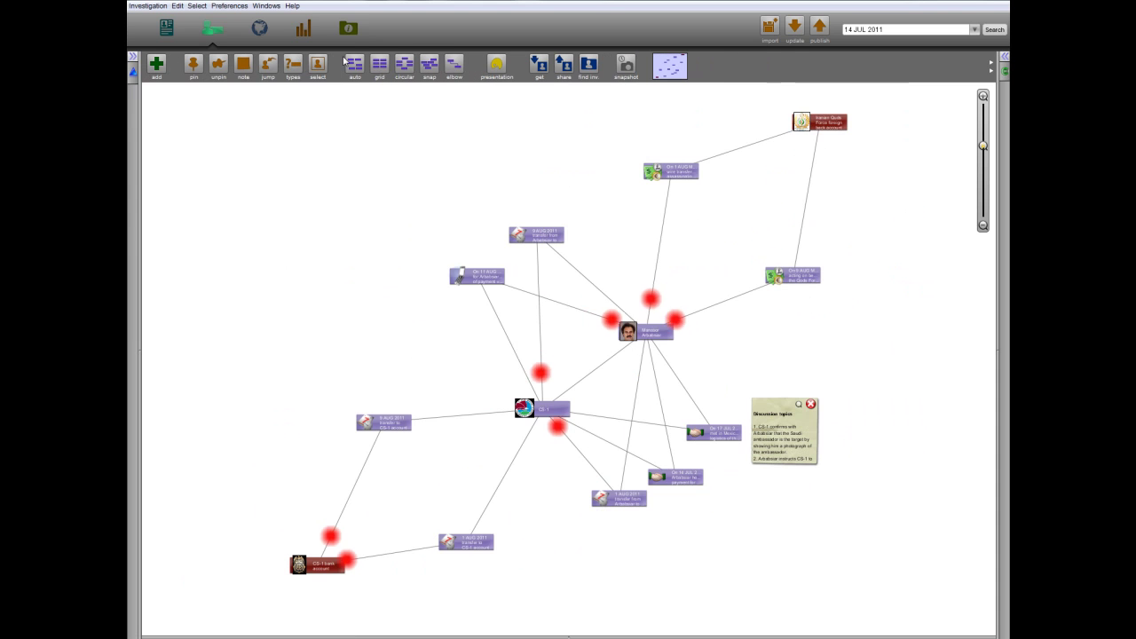
left_click(344, 57)
- Filter the timeline to 30–31 Jul 2011, slide the filter into early August, then clear it
left_click(135, 634)
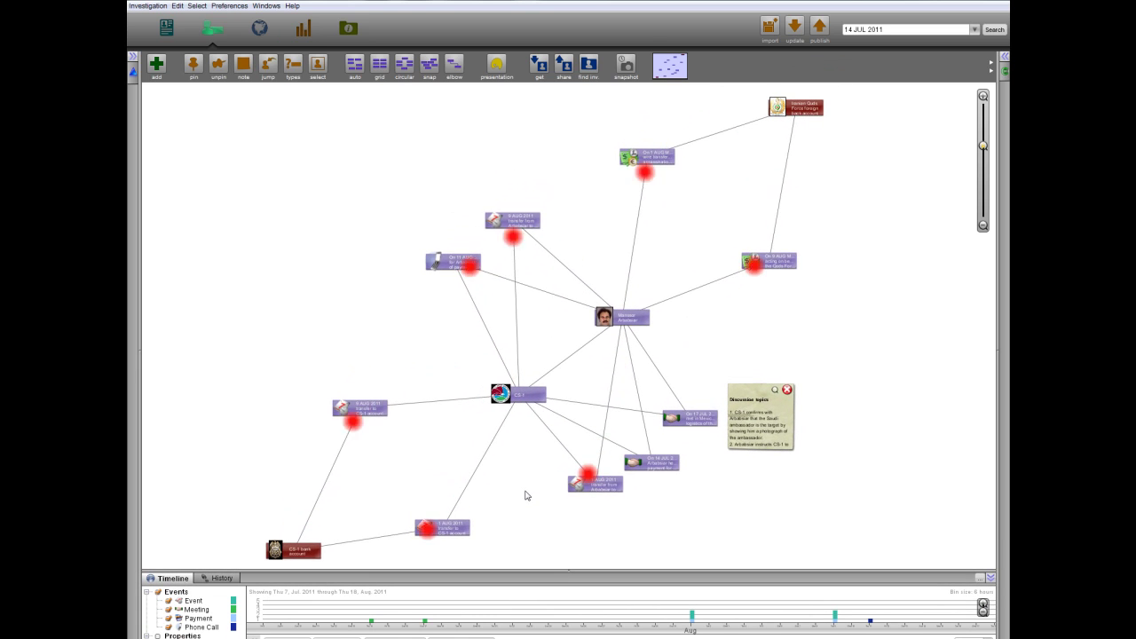
left_click(672, 615)
left_click_drag(675, 616, 696, 616)
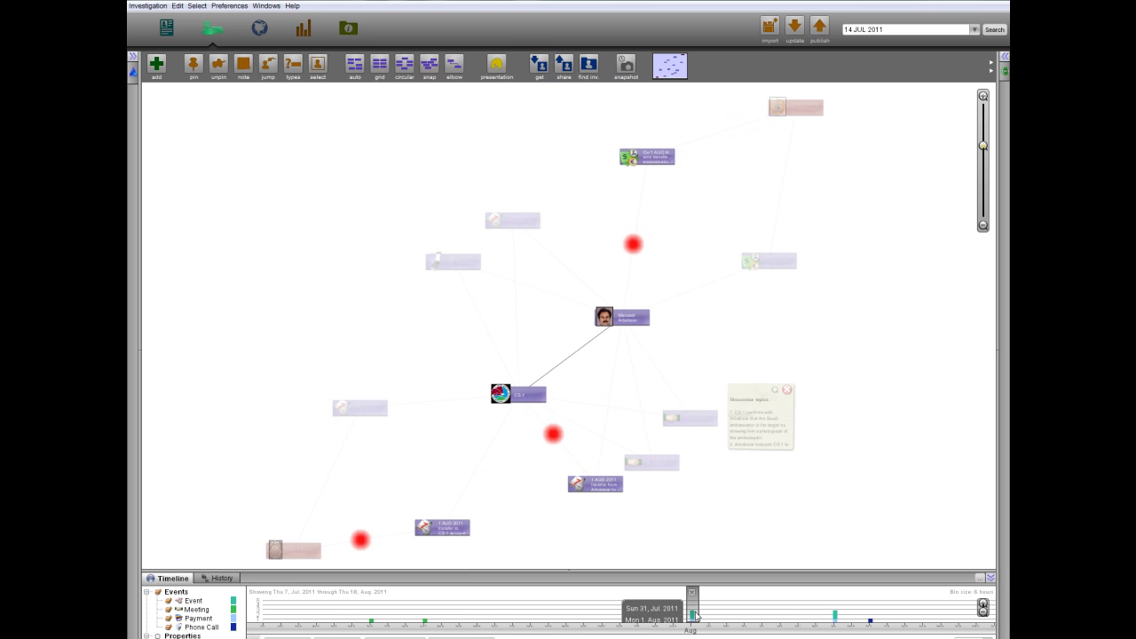
left_click_drag(697, 615, 872, 624)
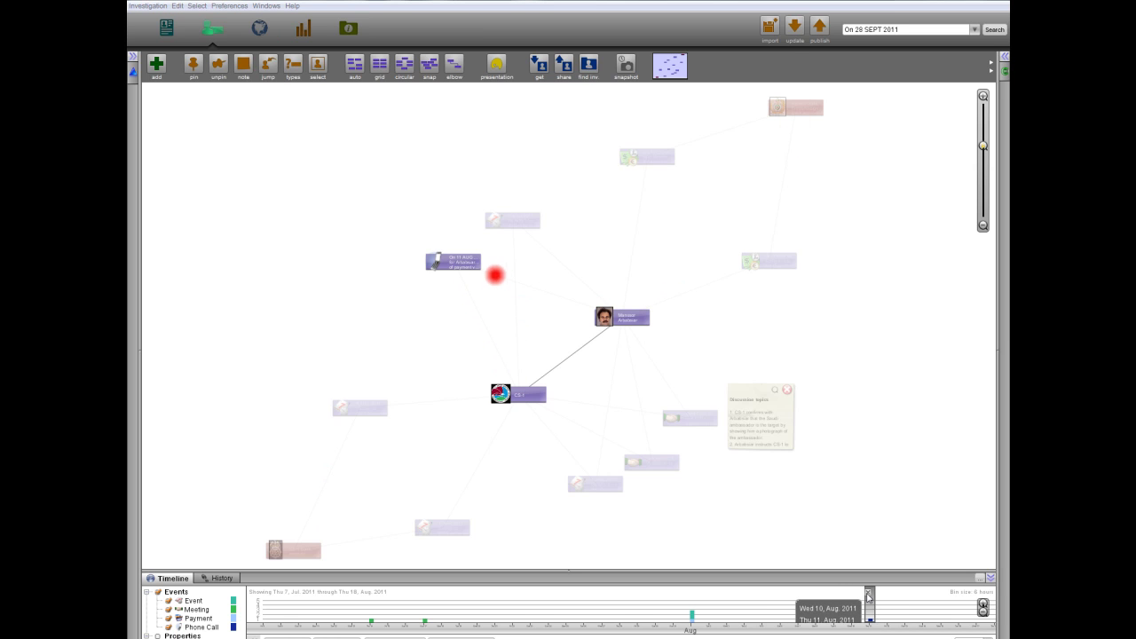
left_click(868, 593)
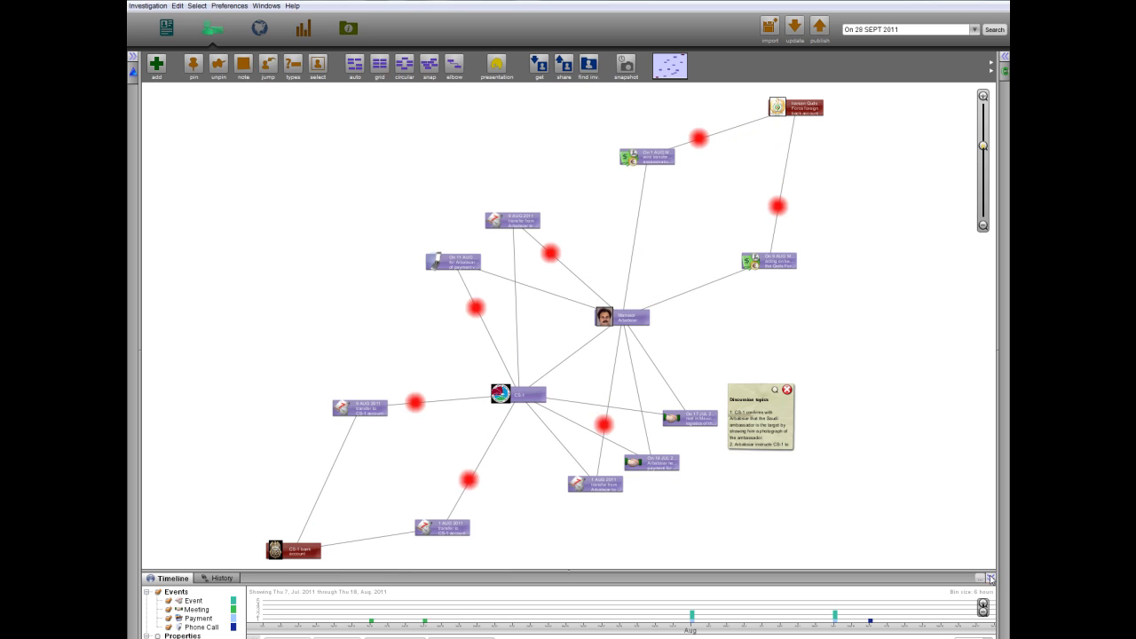
left_click(990, 578)
- Turn the flow animation off and switch to the Map view
left_click(133, 56)
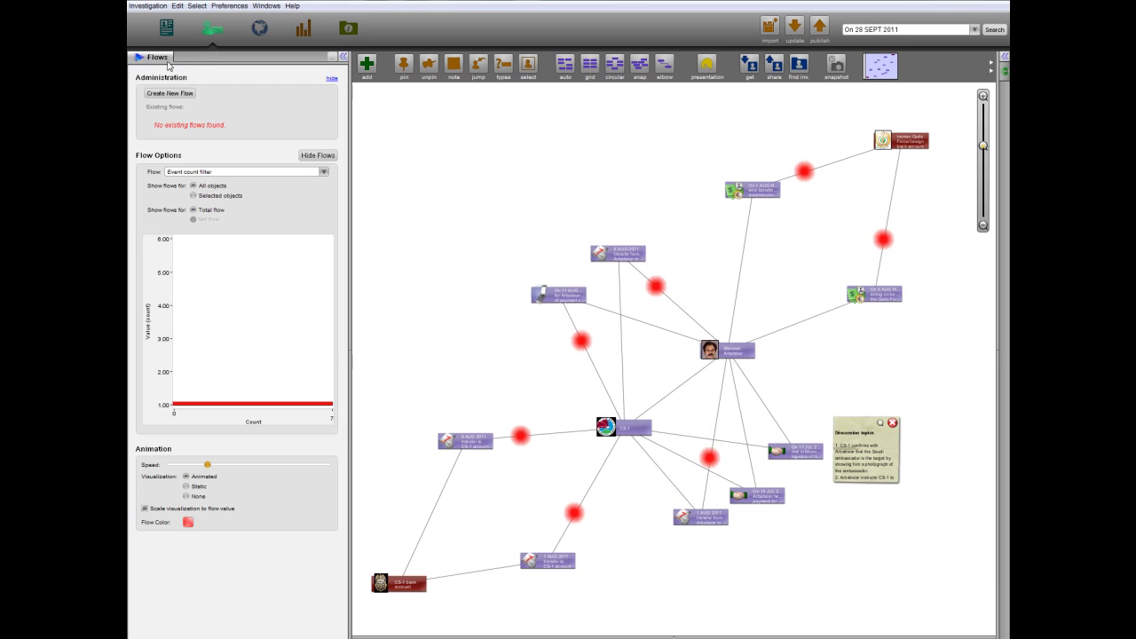
left_click(310, 155)
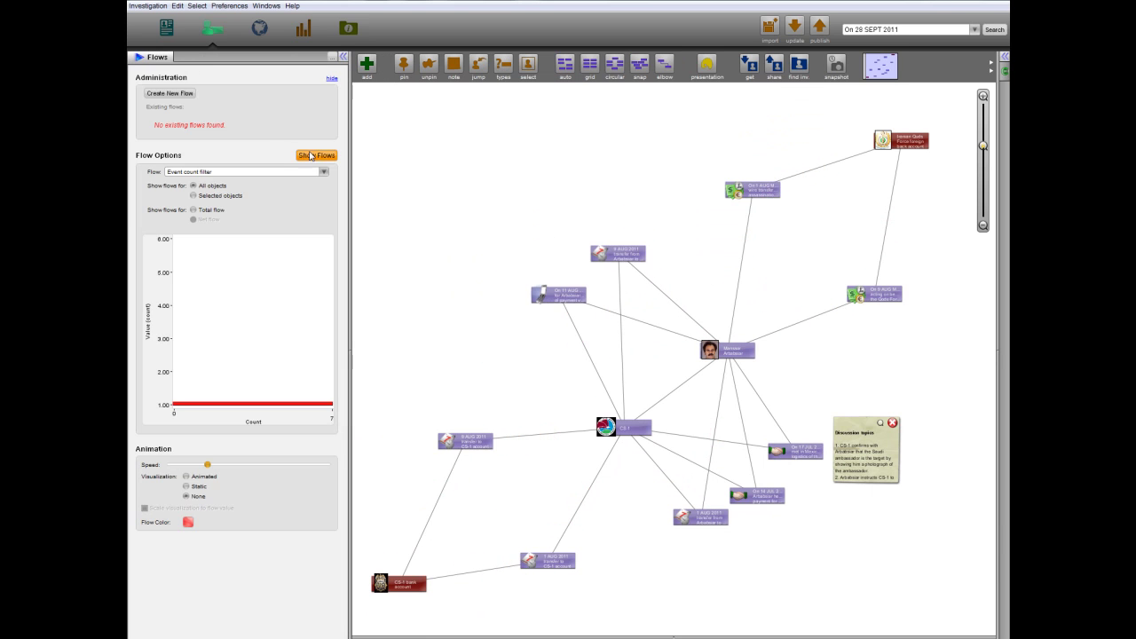
left_click(345, 56)
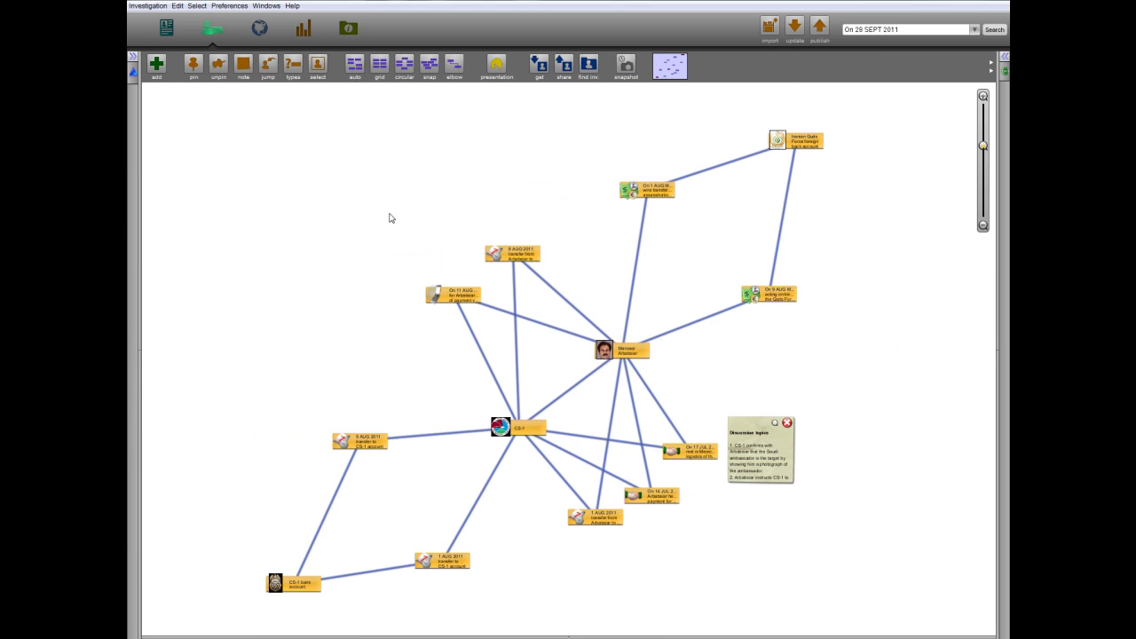
left_click(260, 30)
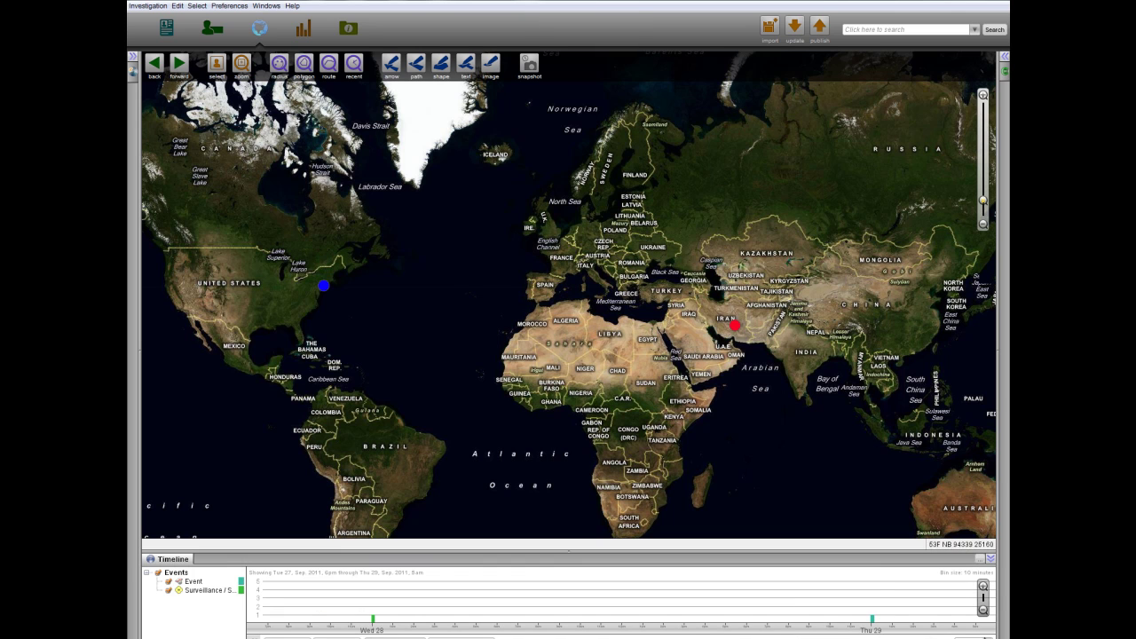
- Limit the map to late 27 Sep 2011, show the Iran-to-US arrow, and view the JFK arrest's fbi-arrest.jpg
left_click_drag(359, 604, 372, 605)
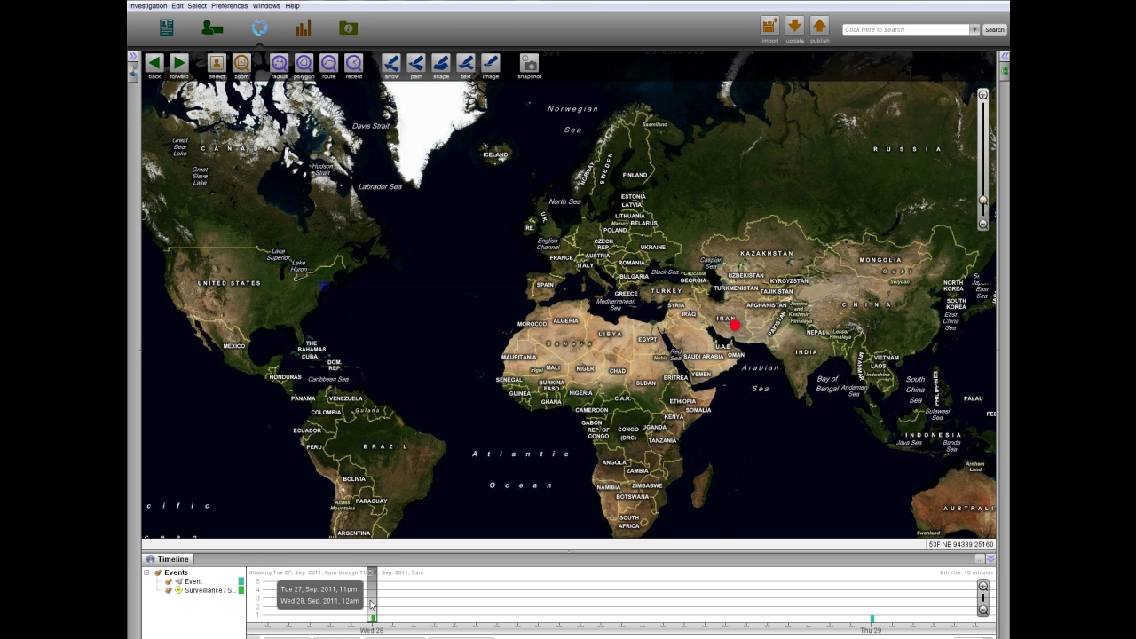
left_click(134, 58)
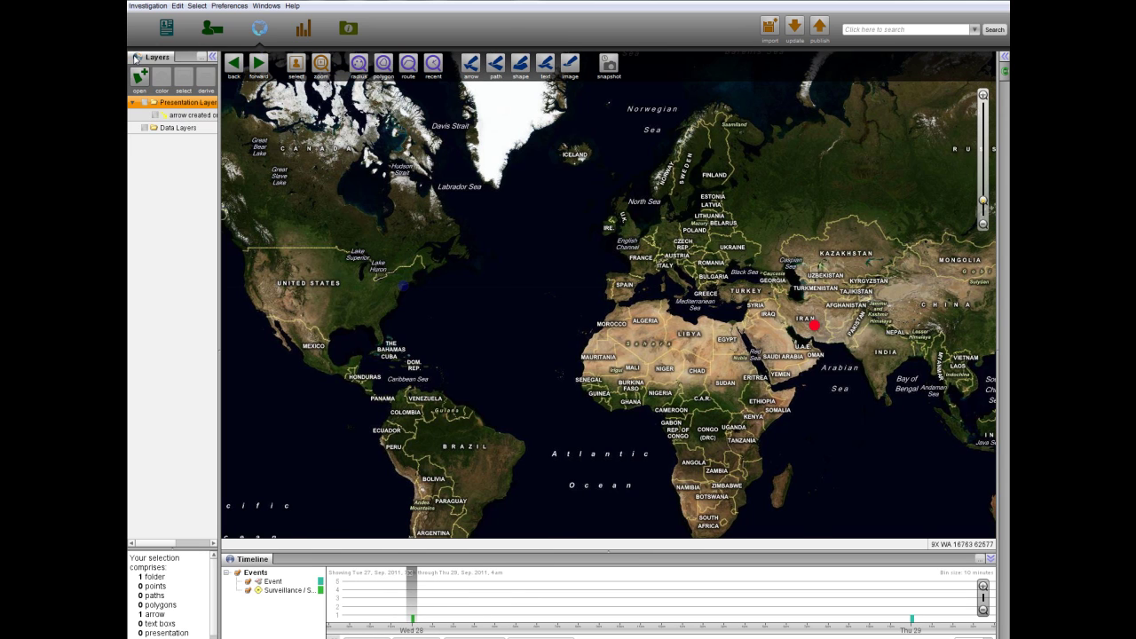
left_click(145, 104)
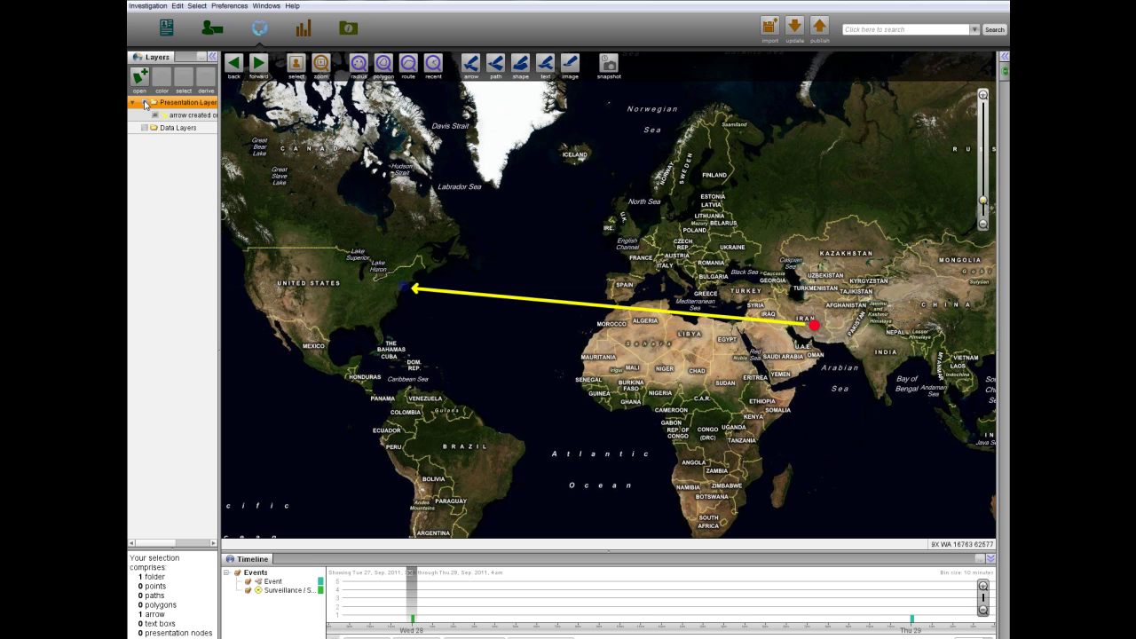
left_click(213, 58)
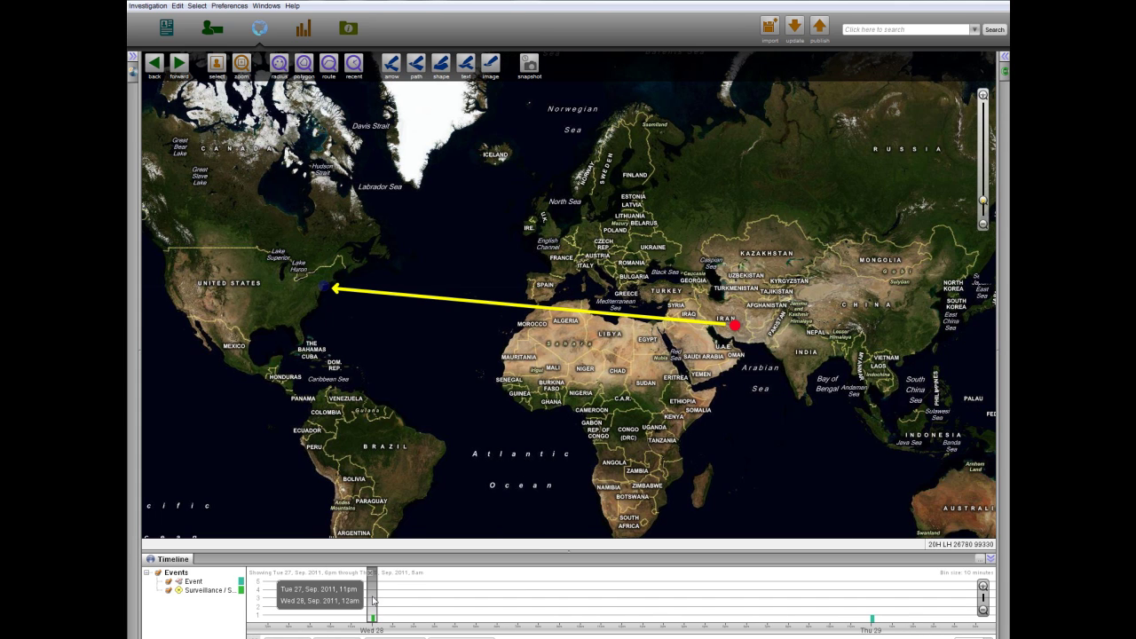
left_click(871, 606)
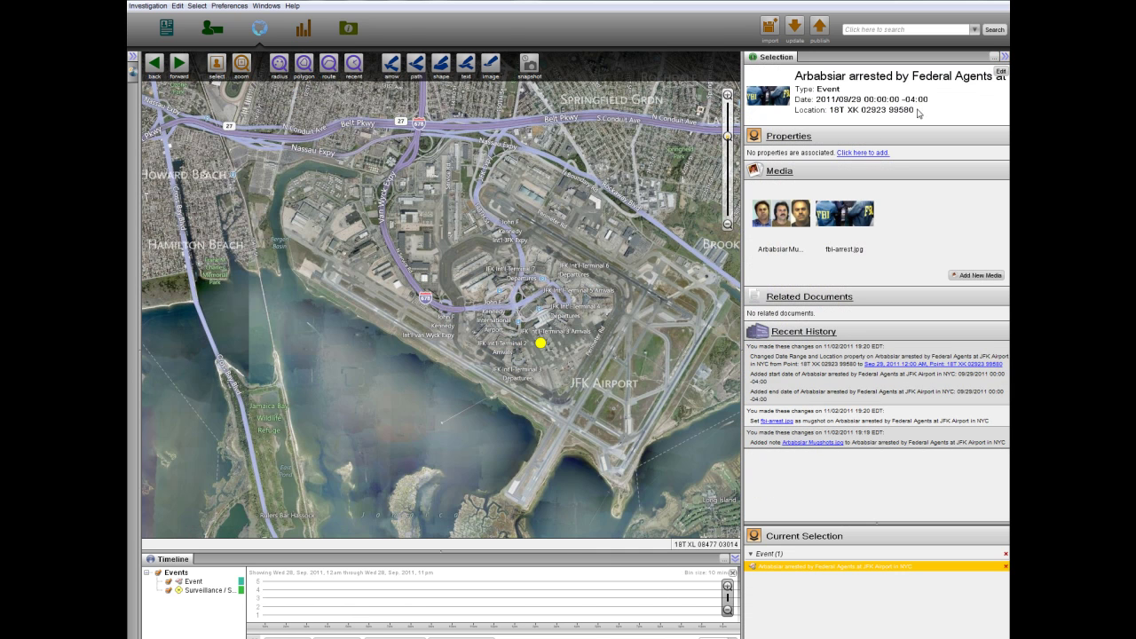
double_click(837, 209)
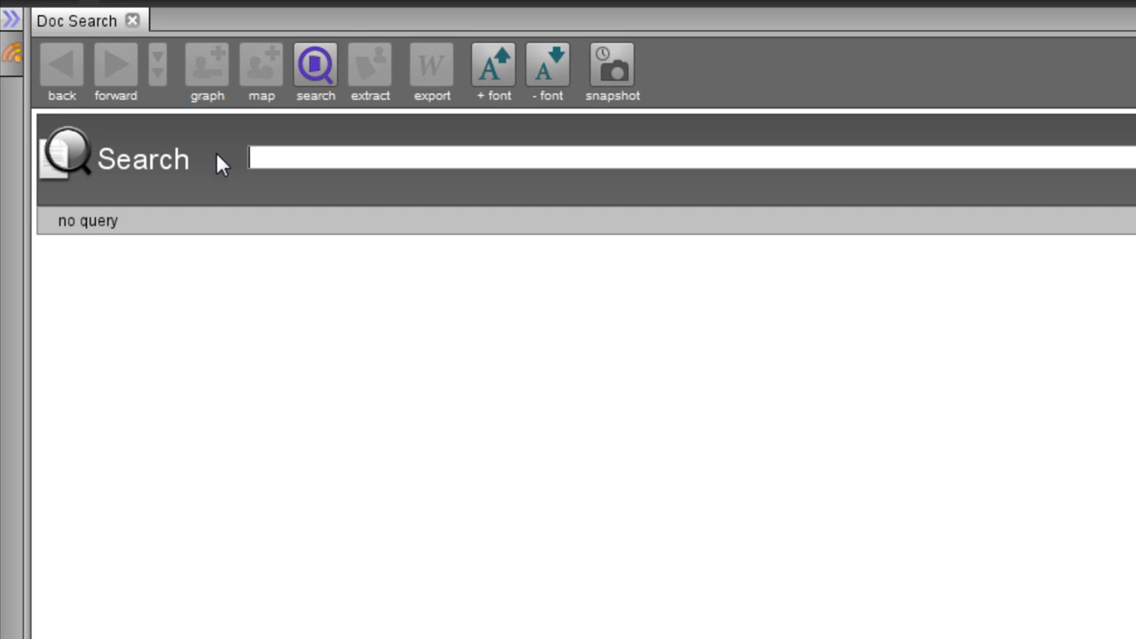
- Search documents for the suspects' October 5 call and read the DOJ press release
type("Arbabsiar Shakuri Octob")
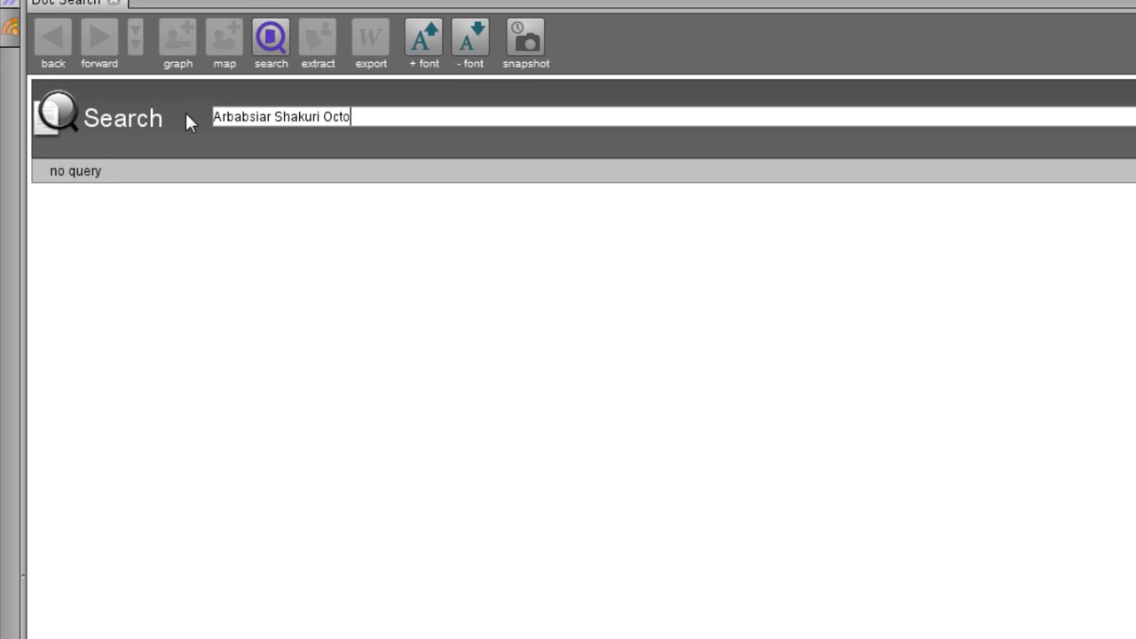
type("er 5")
key("Return")
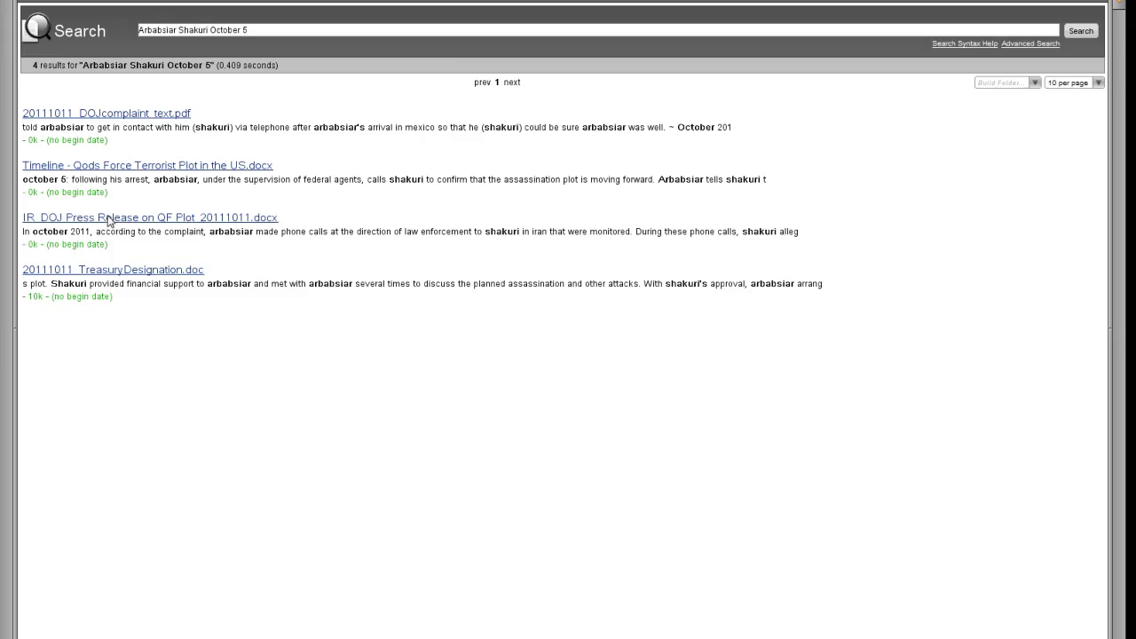
left_click(108, 218)
scroll(568, 355, "down", 10)
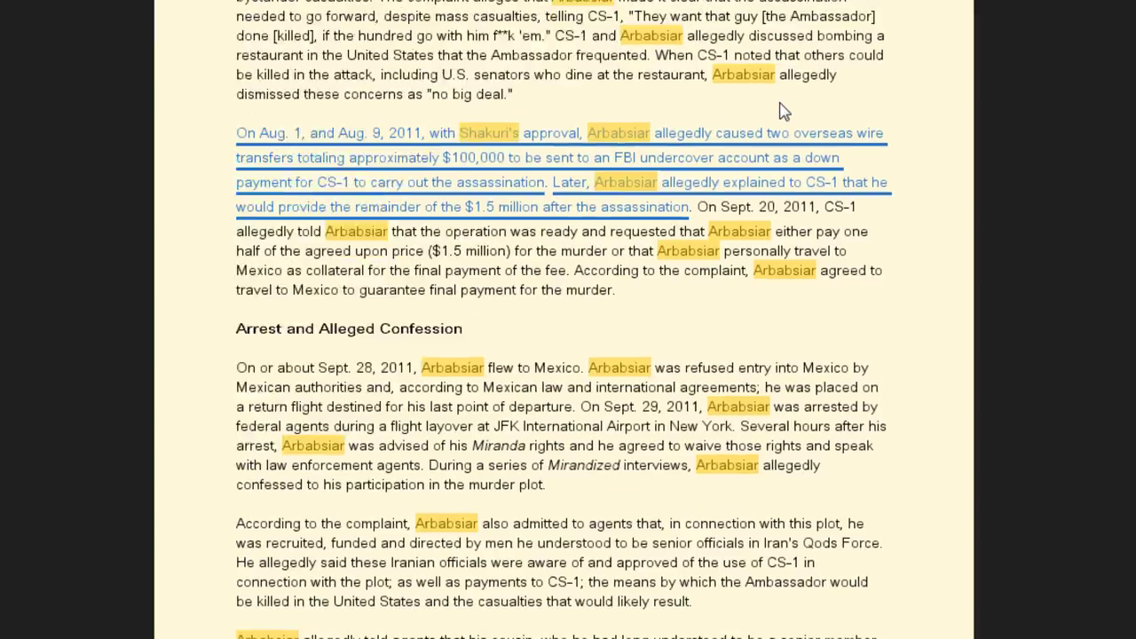
scroll(784, 111, "down", 5)
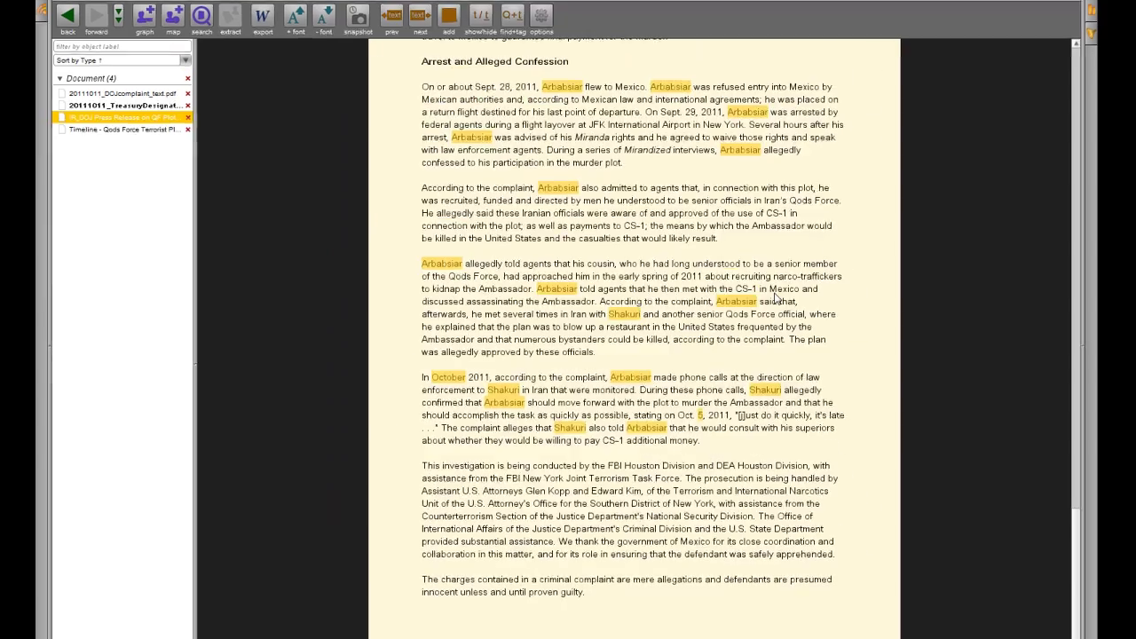
- Open the Qods Force timeline document and turn October 11 into an event on the graph
left_click(107, 133)
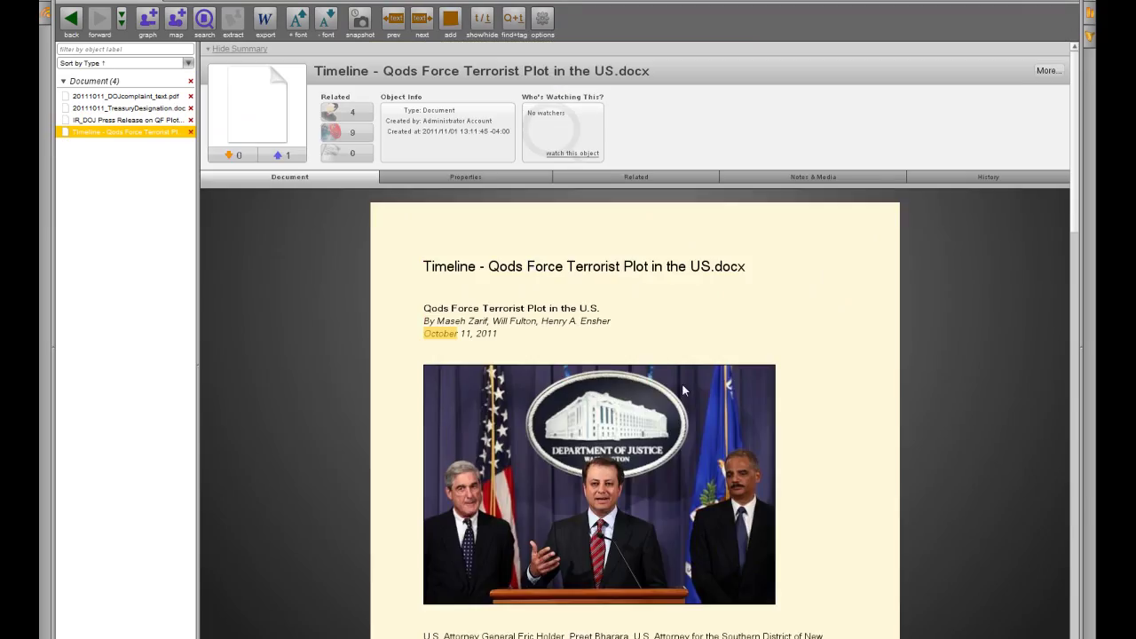
scroll(787, 456, "down", 15)
scroll(786, 457, "down", 5)
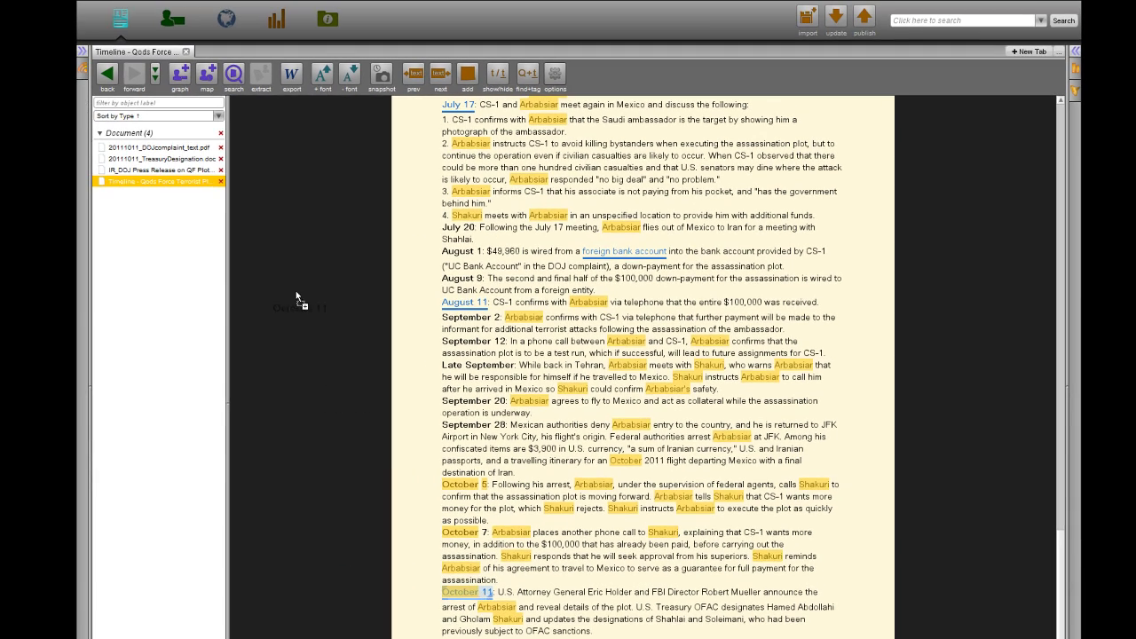
left_click_drag(295, 299, 174, 20)
- Open the new 11 OCT 2011 event's details and play its press-conference video
left_click(1074, 51)
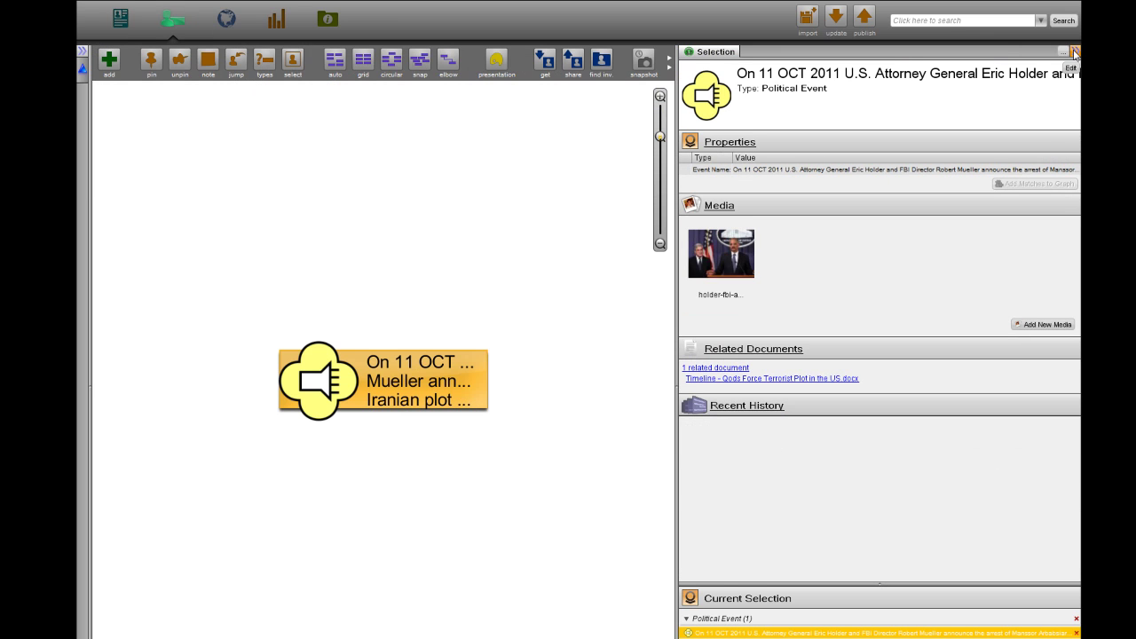
left_click(725, 257)
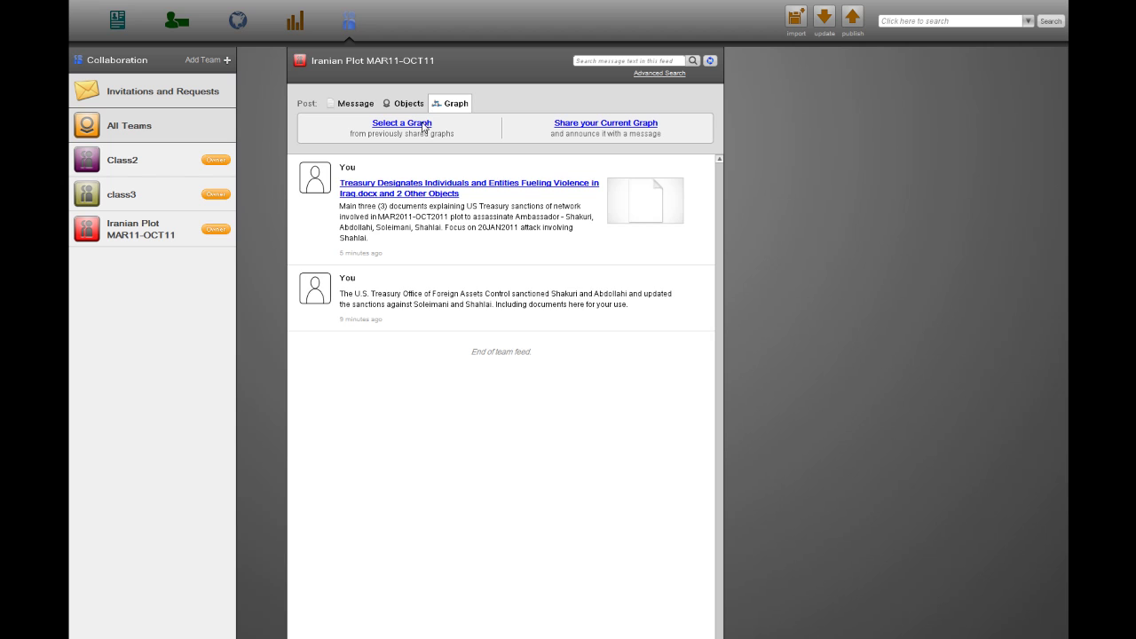
- Share the 2011.10.21 graph with the team, posting 'Also check out relational data on the network.'
left_click(402, 123)
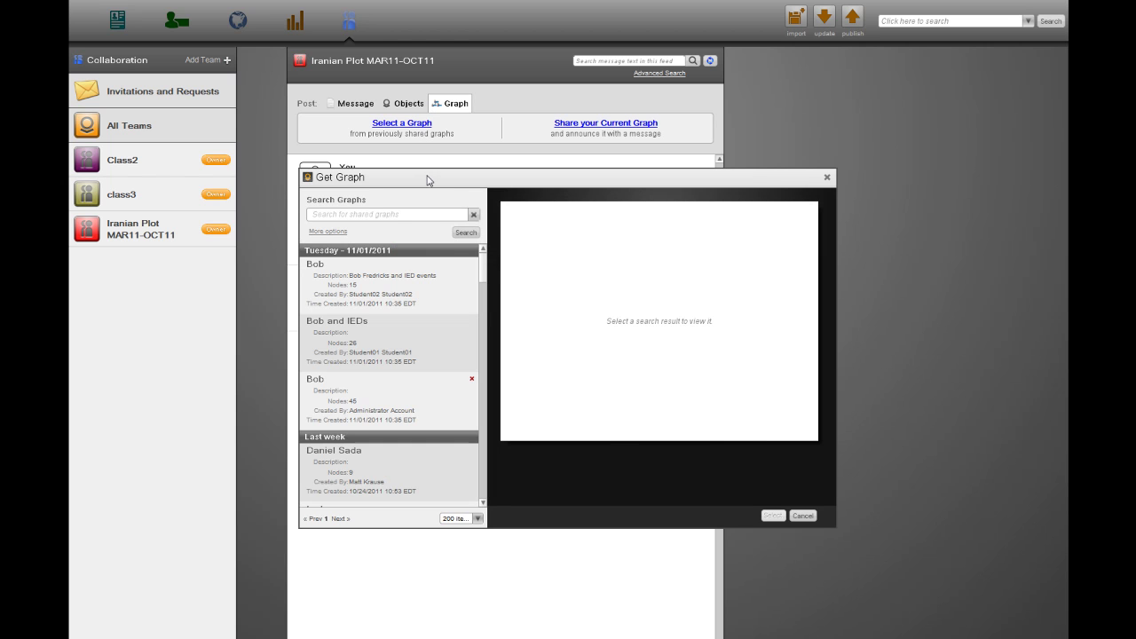
scroll(484, 263, "down", 5)
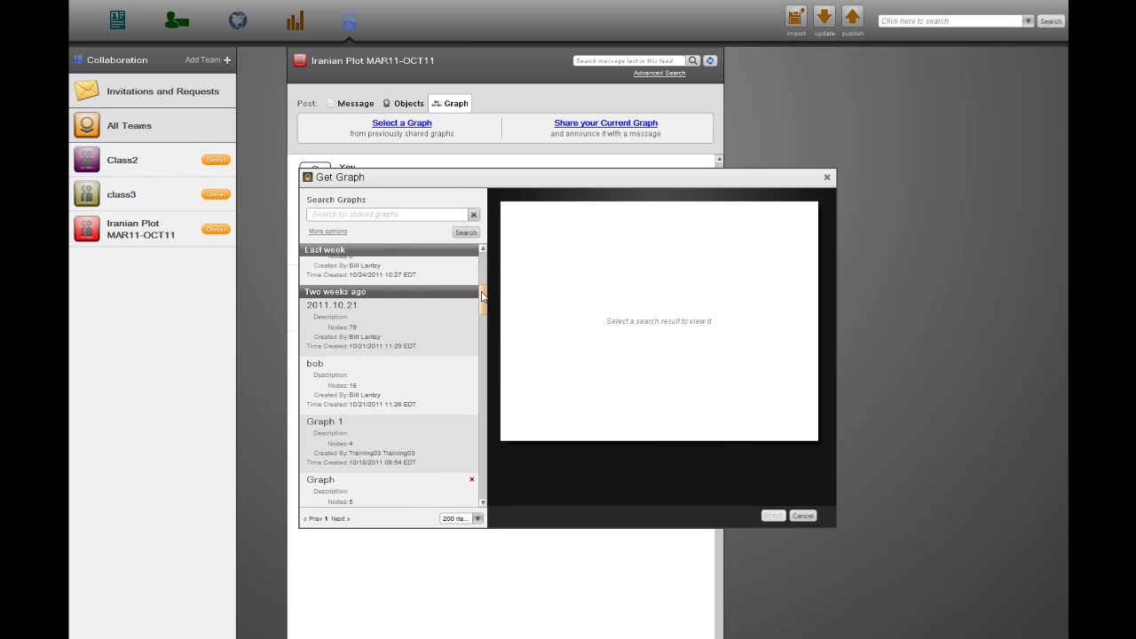
left_click(418, 292)
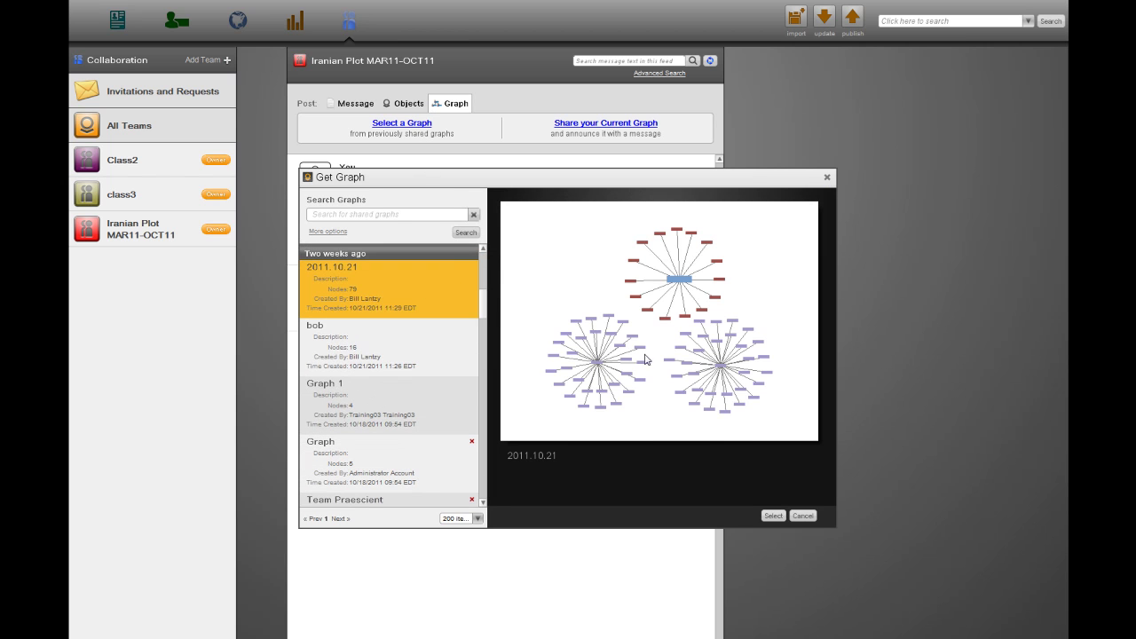
left_click(772, 516)
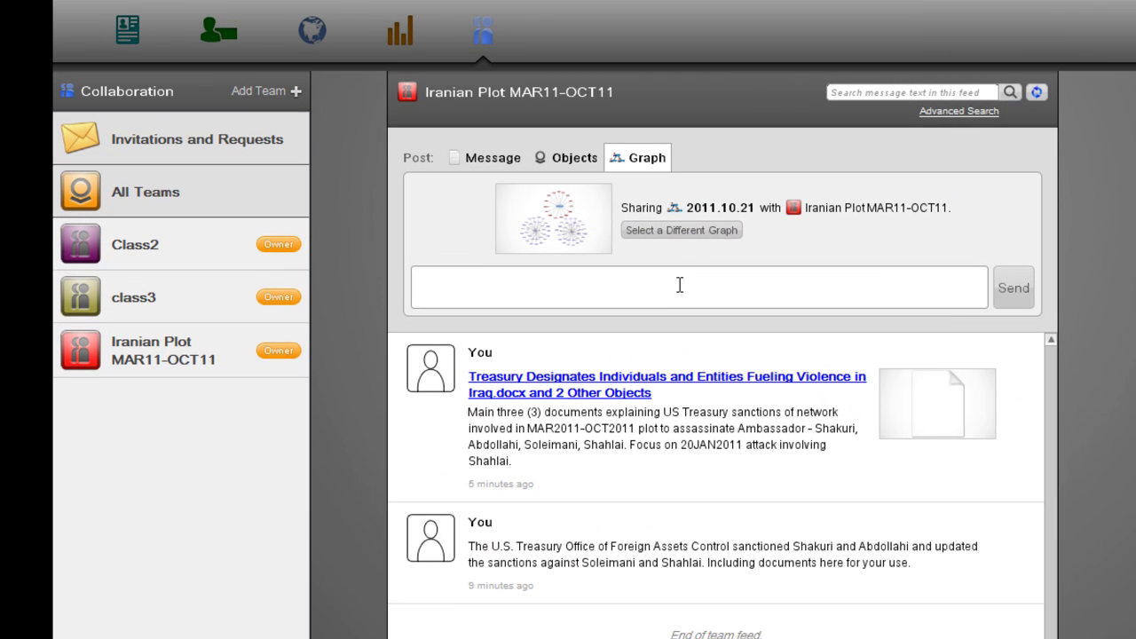
left_click(680, 284)
type("Also check out rela")
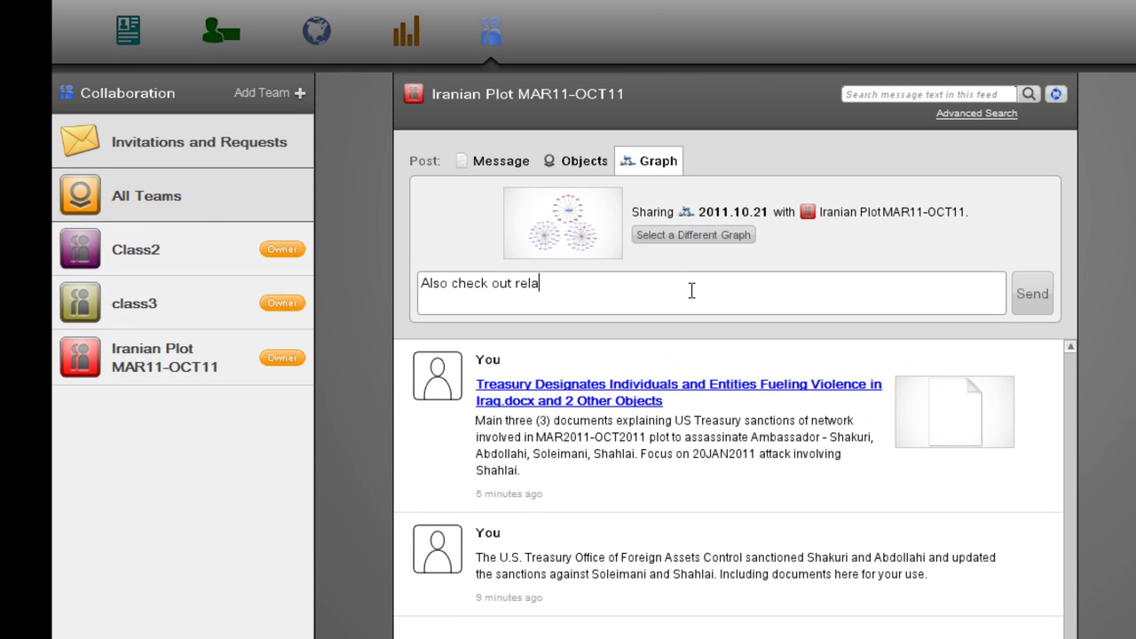
type("tional data on the network.")
left_click(1030, 289)
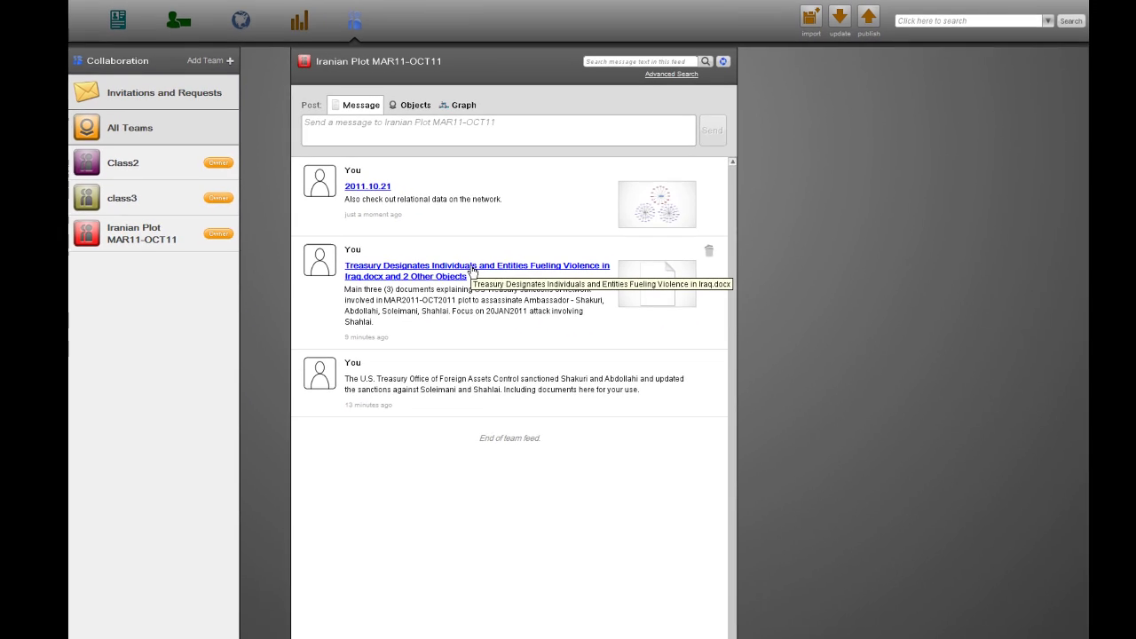
- In IR_IRGC_Treasury Designations, tag January 20, 2007 as the Karbala attack's date
left_click(672, 415)
left_click(187, 169)
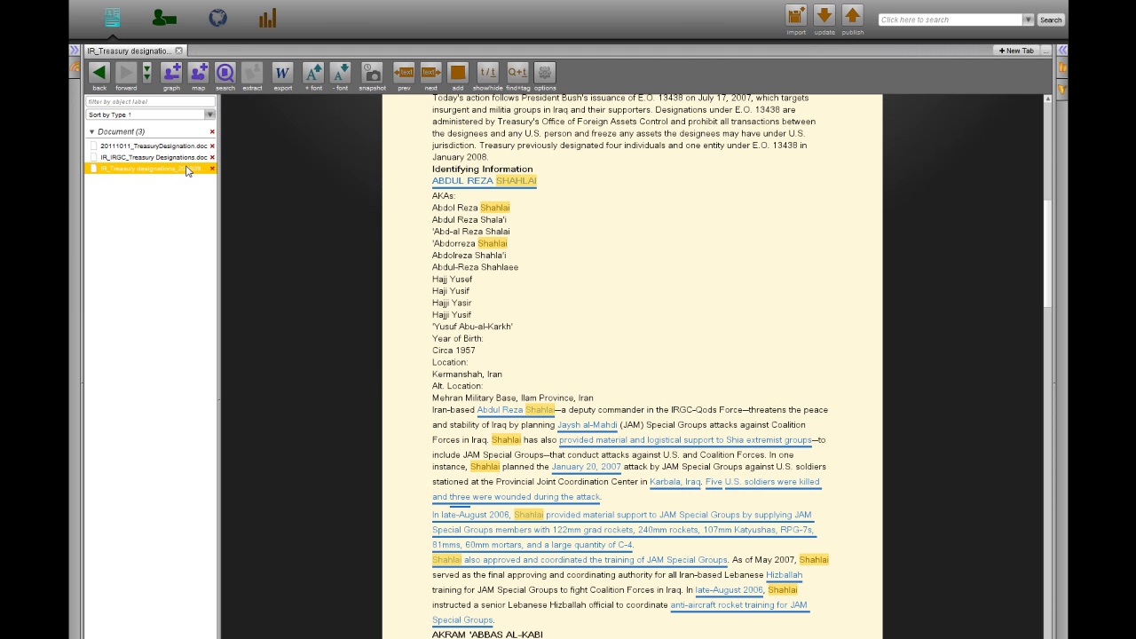
left_click(186, 157)
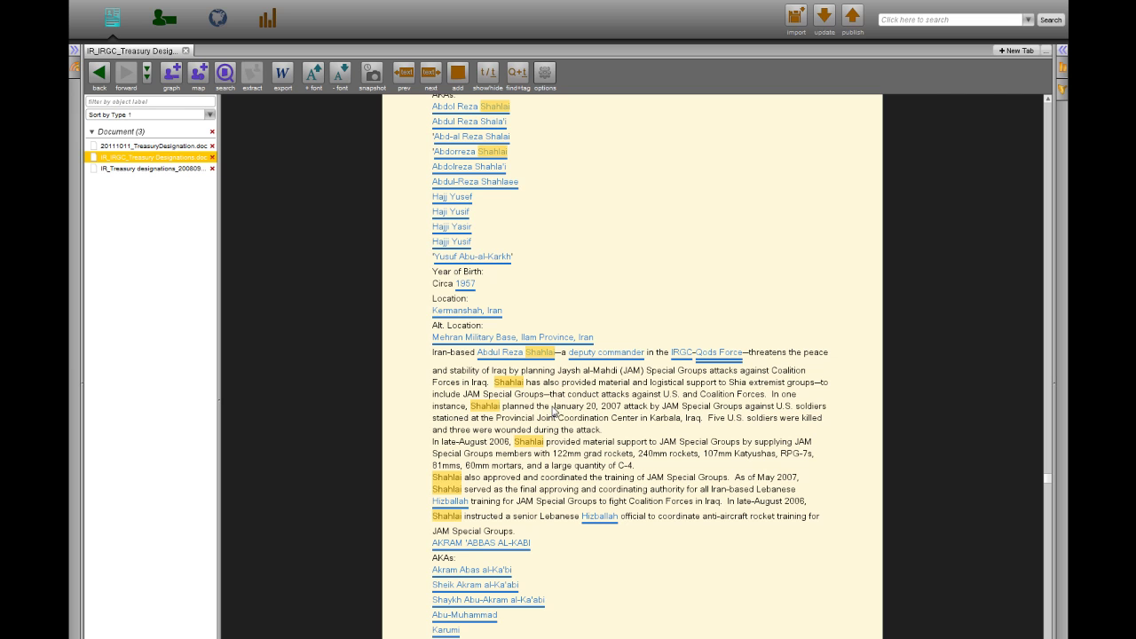
left_click_drag(551, 411, 625, 411)
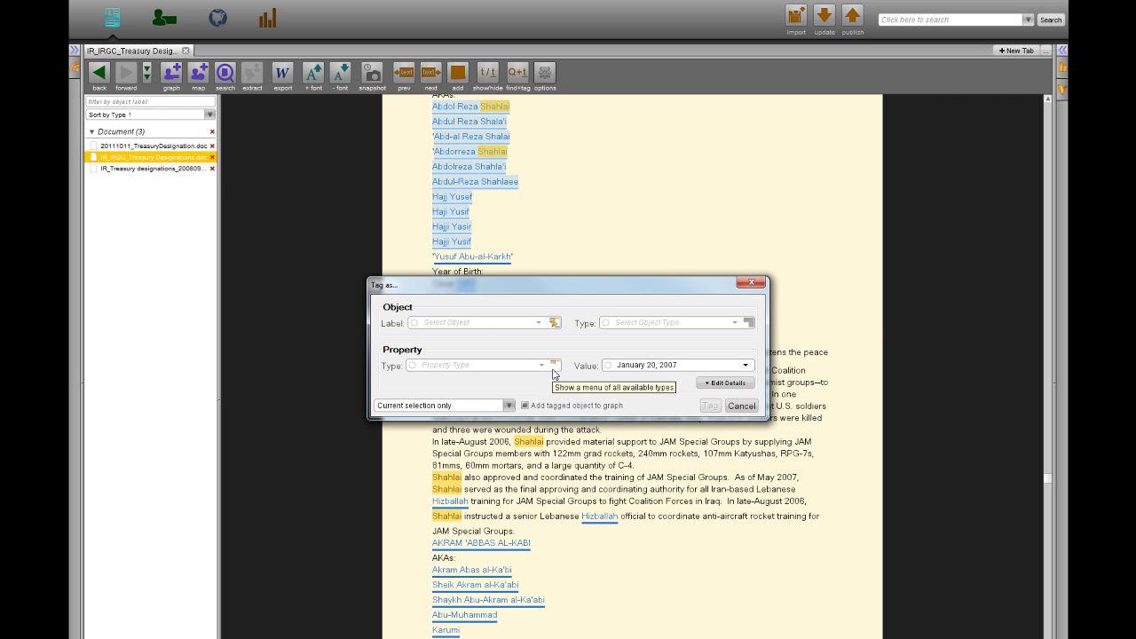
type("On 20 JAN ")
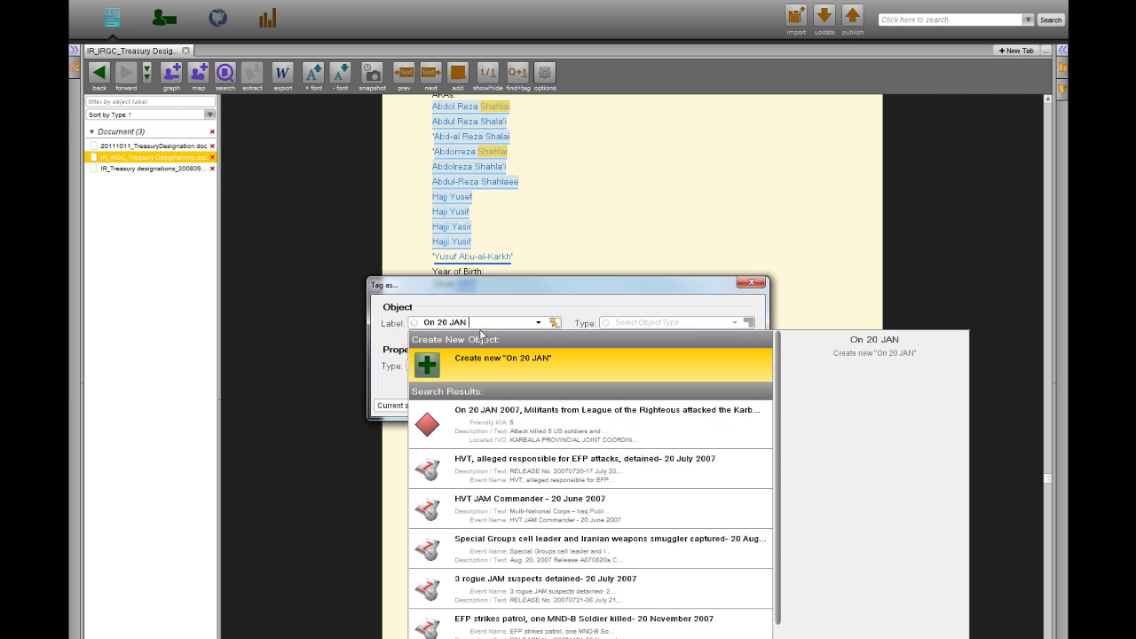
type("2007")
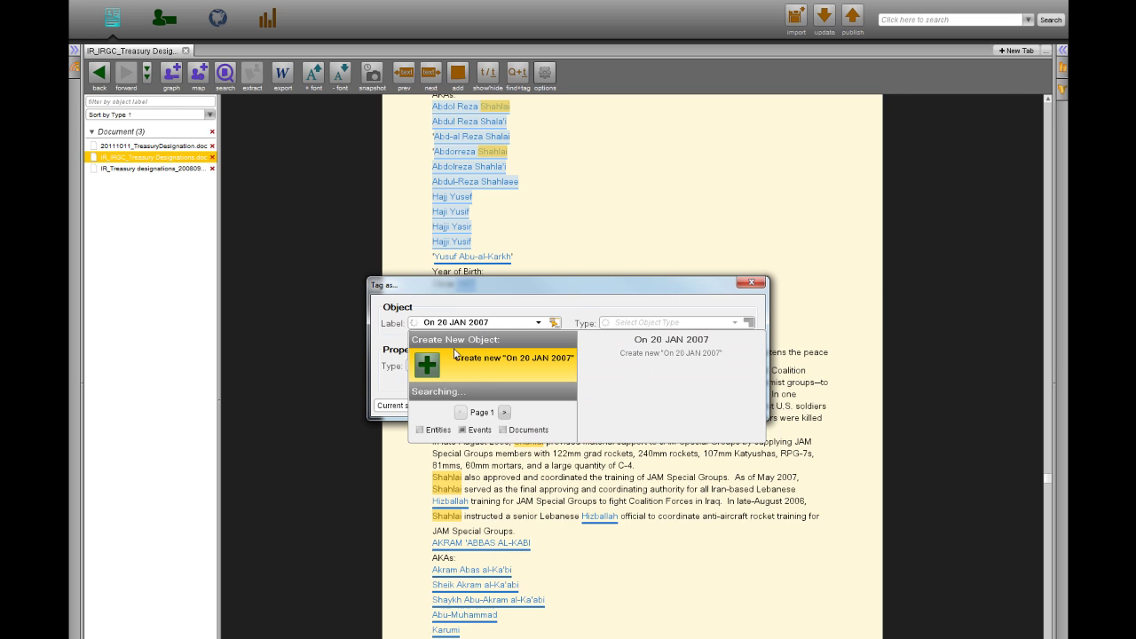
left_click(499, 422)
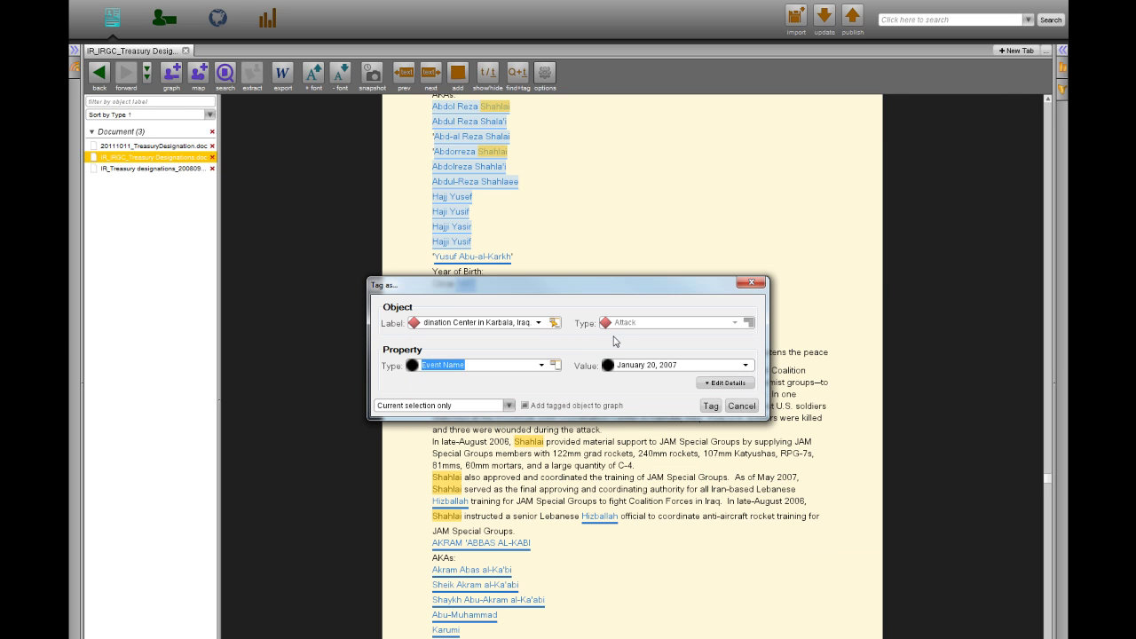
left_click(710, 405)
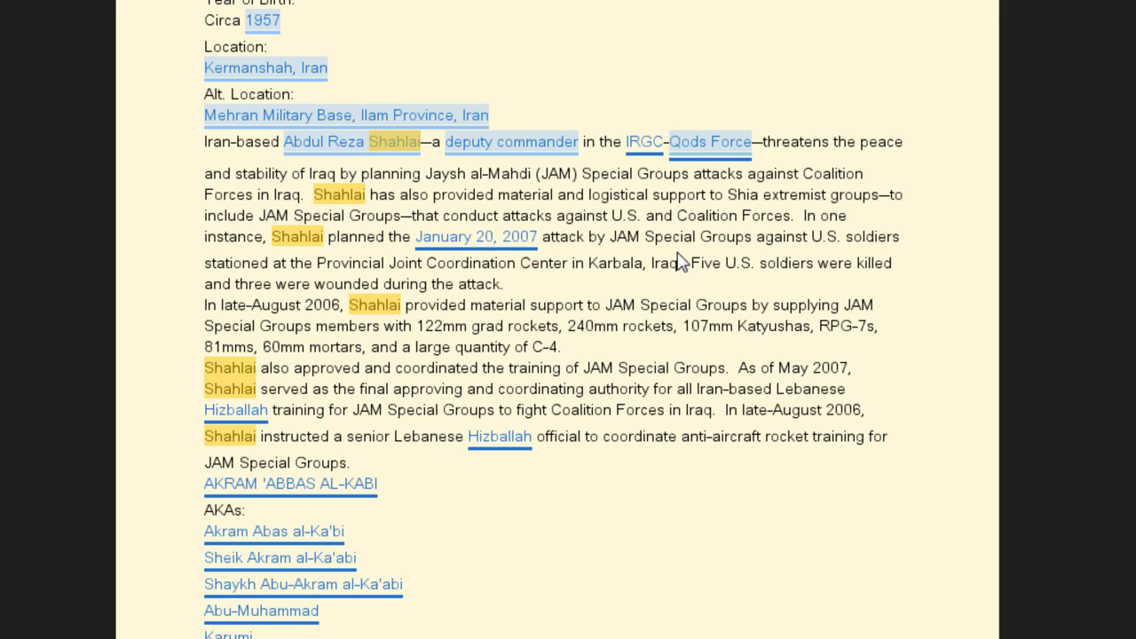
- Tag 'Five U.S. soldiers' as the Karbala attack's Friendly KIA property
left_click_drag(691, 264, 491, 237)
left_click(397, 165)
key("Down")
key("Tab")
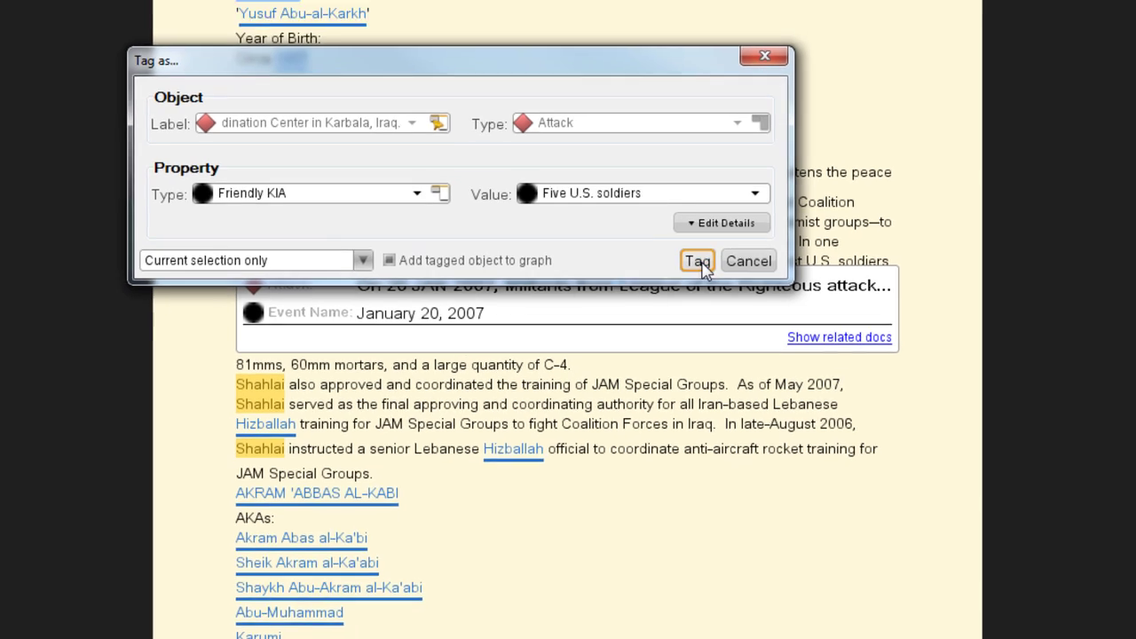
left_click(695, 236)
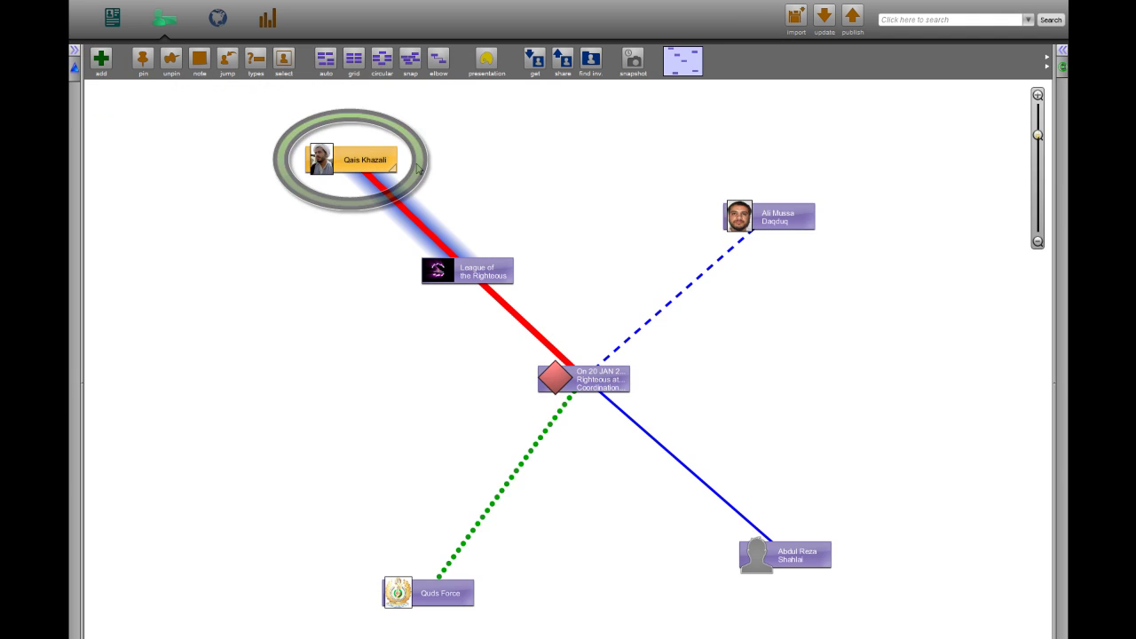
- Inspect the person and Quds Force nodes, add Shahlai's Linked-to relation with Daqduq, and show Daqduq's details
left_click(1062, 50)
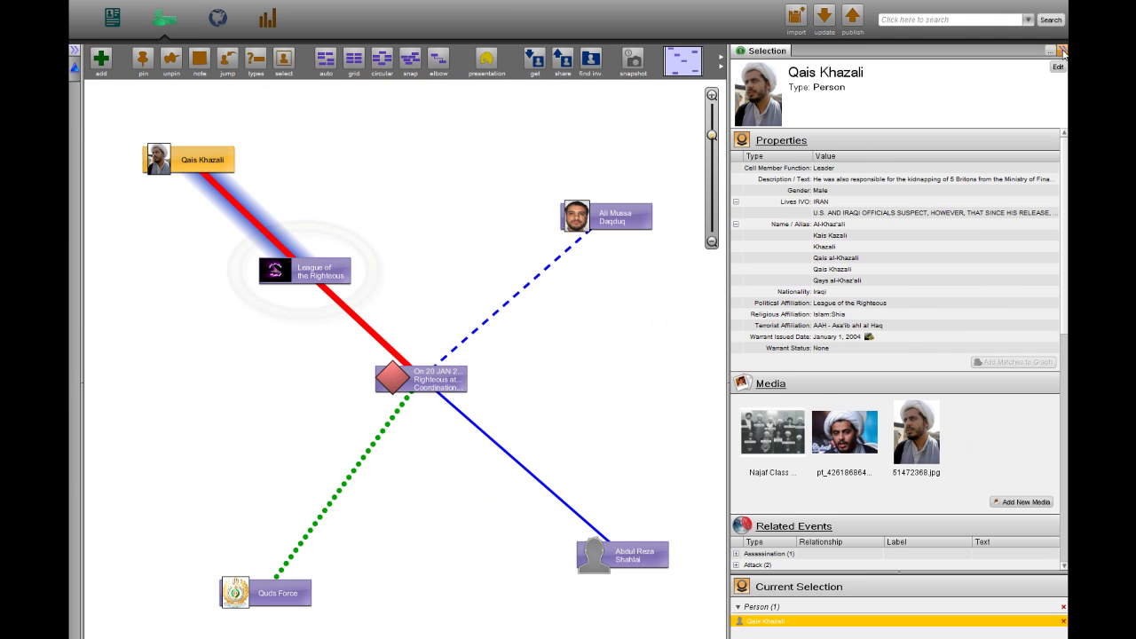
left_click(297, 591)
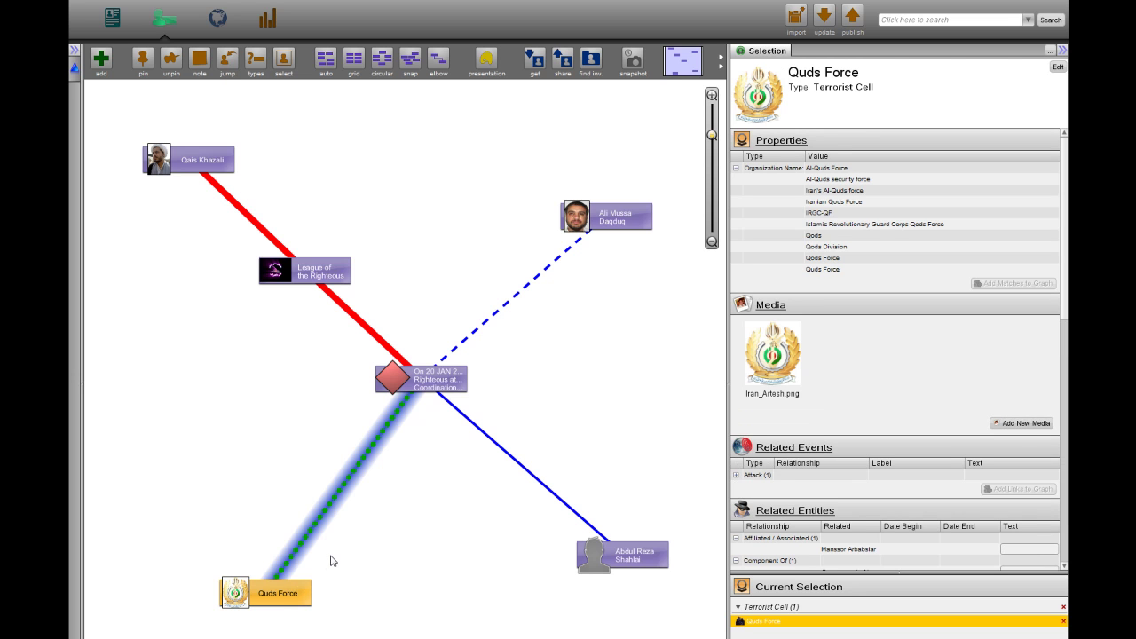
left_click(633, 559)
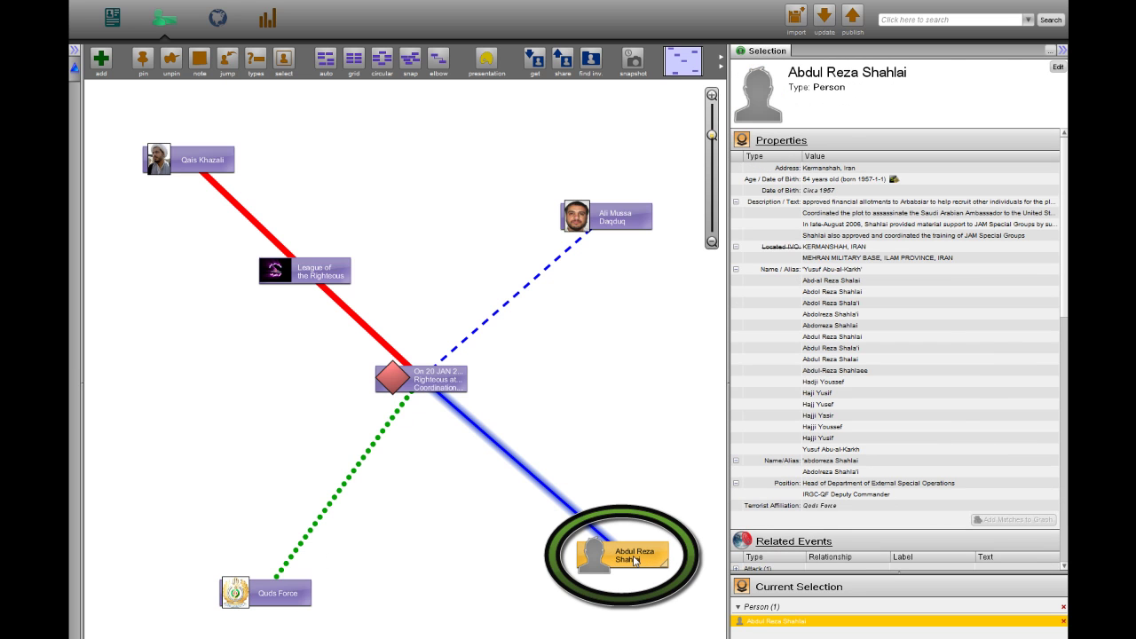
scroll(852, 439, "down", 5)
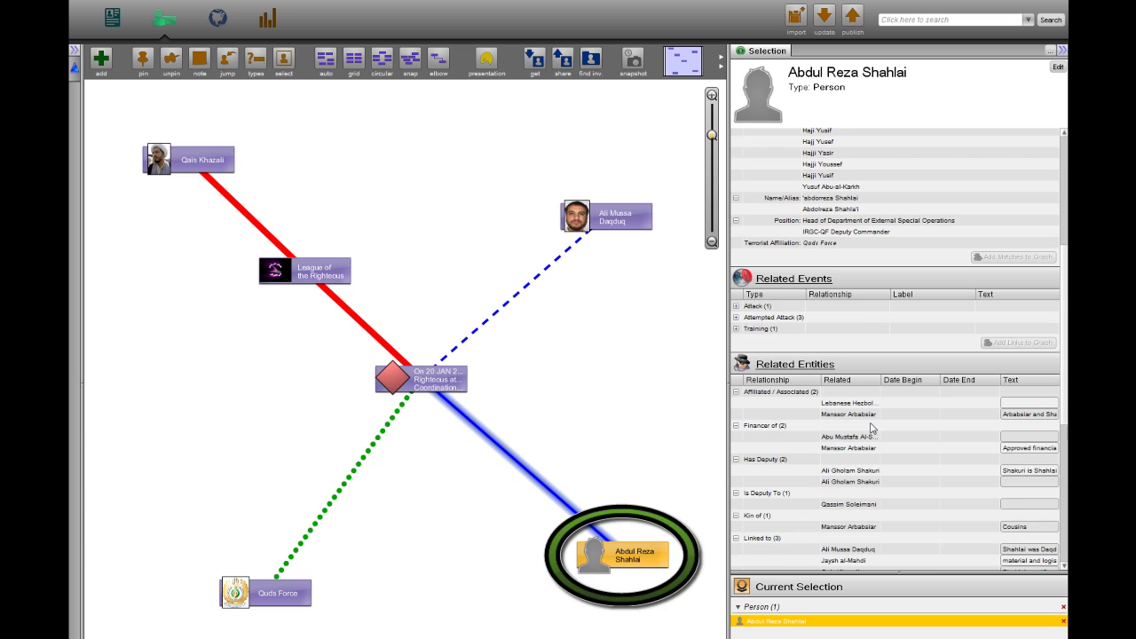
scroll(872, 429, "down", 3)
left_click(868, 418)
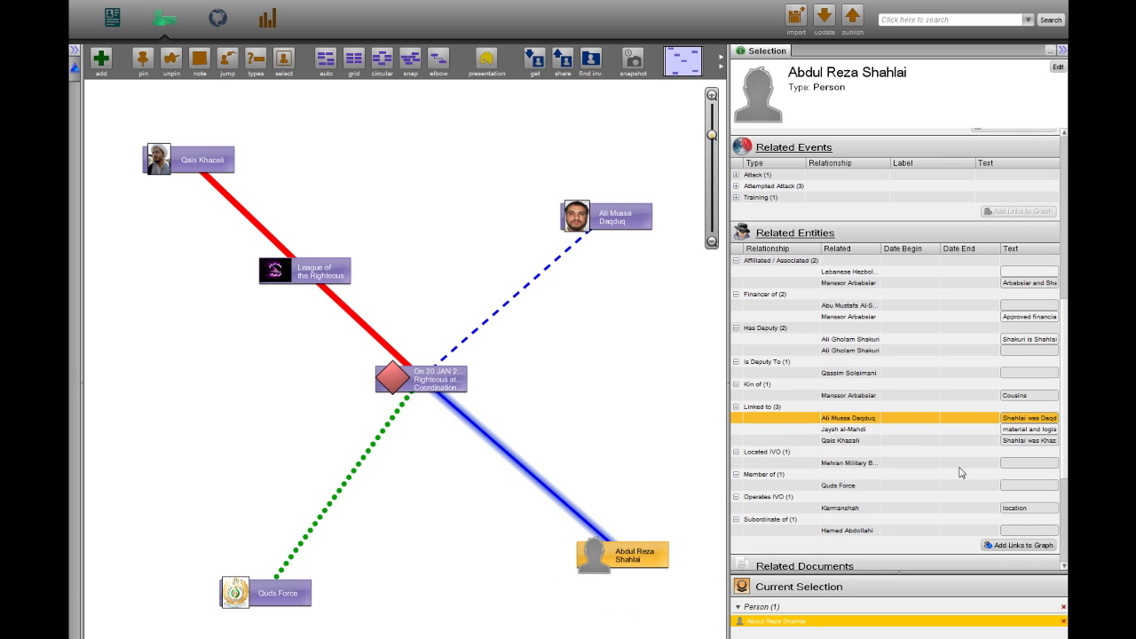
left_click(1020, 544)
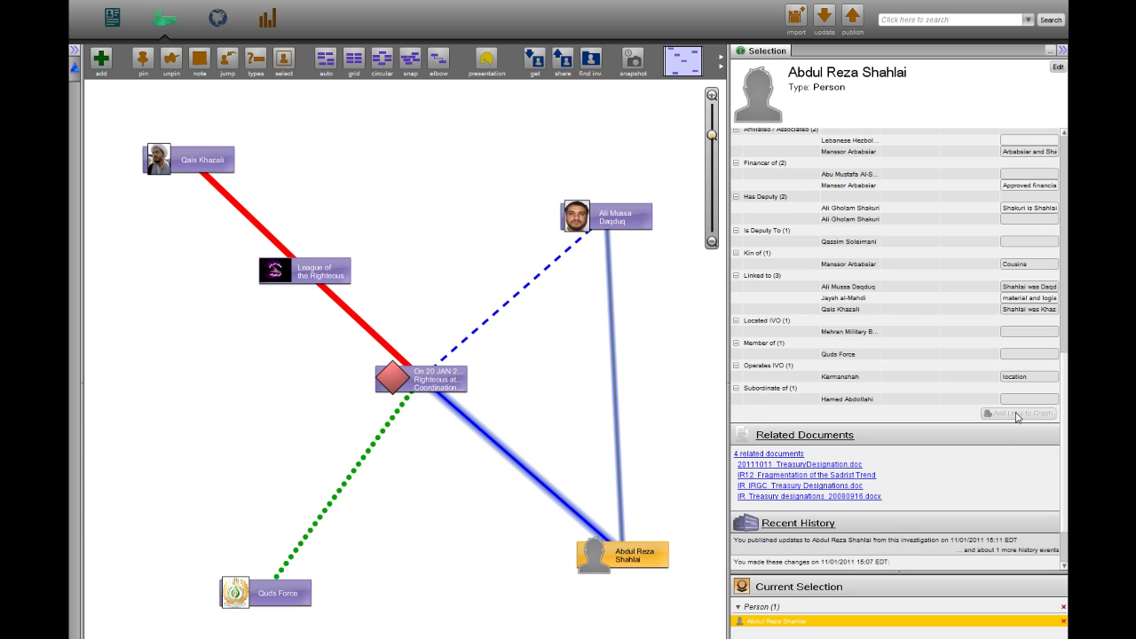
left_click(625, 218)
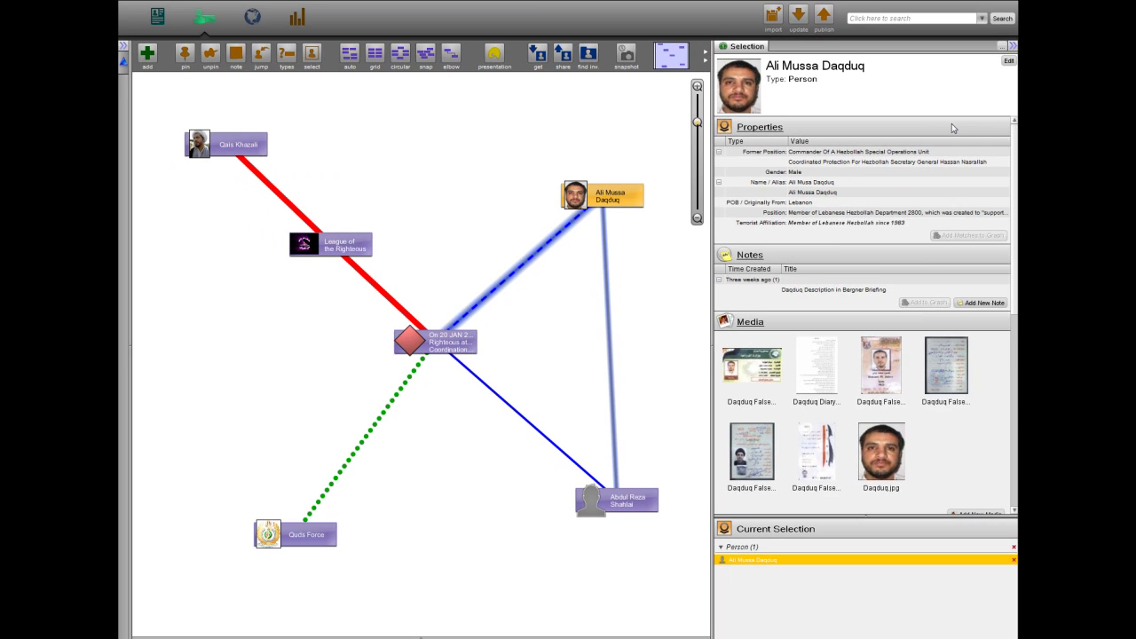
- Add Daqduq's 2006 Tehran meeting and travel events, hide the details panel, and auto-arrange the graph
scroll(943, 253, "down", 5)
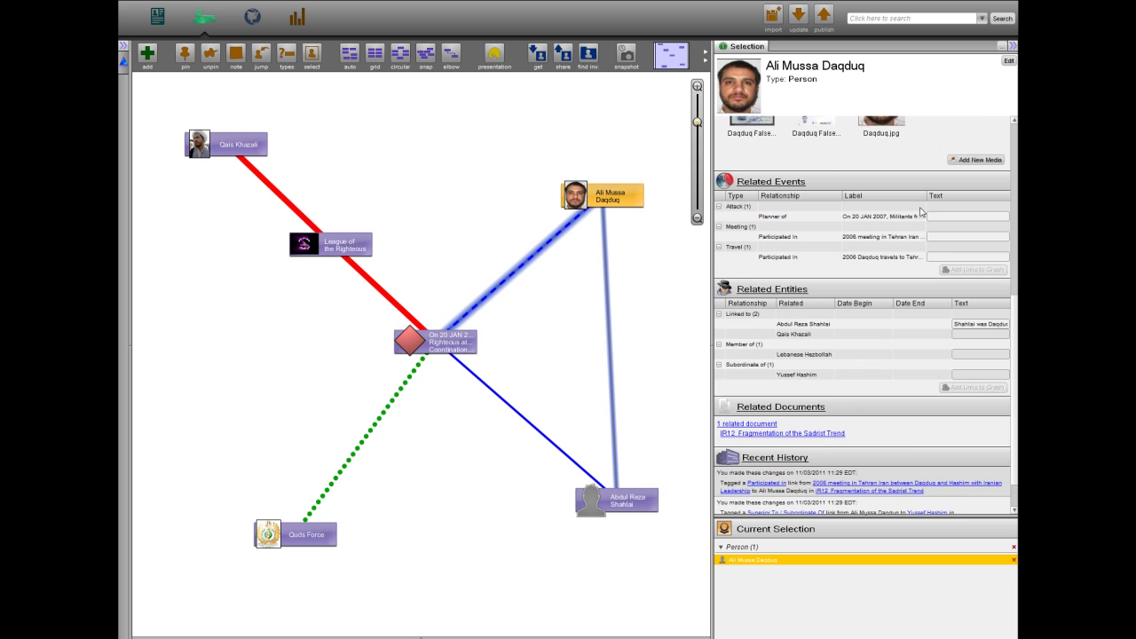
left_click(887, 240)
left_click(888, 258, "ctrl")
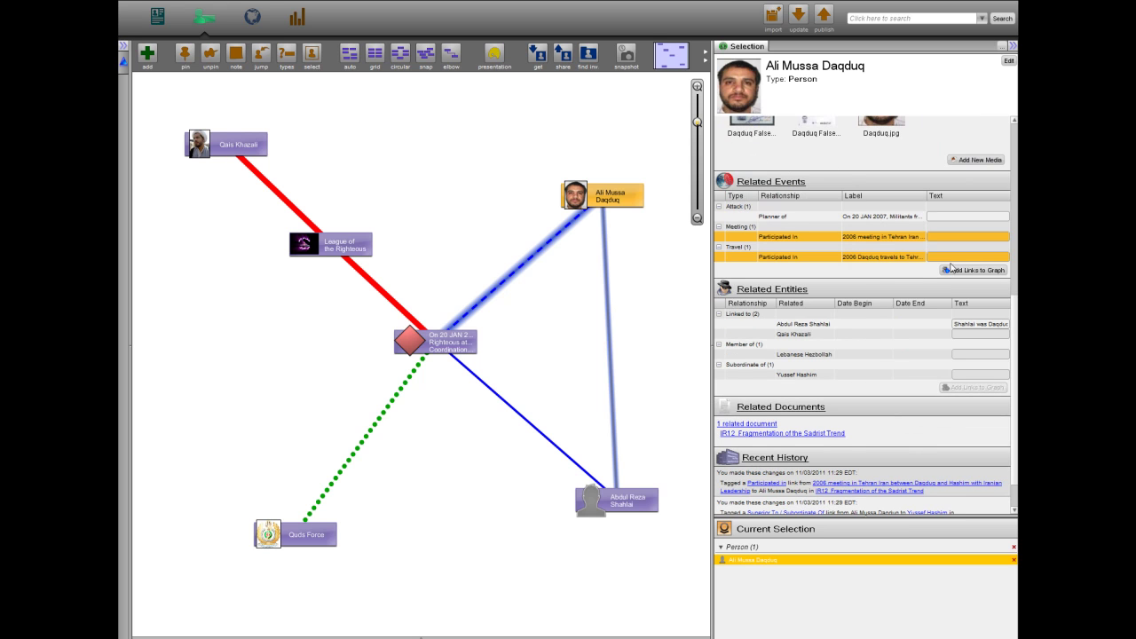
left_click(974, 270)
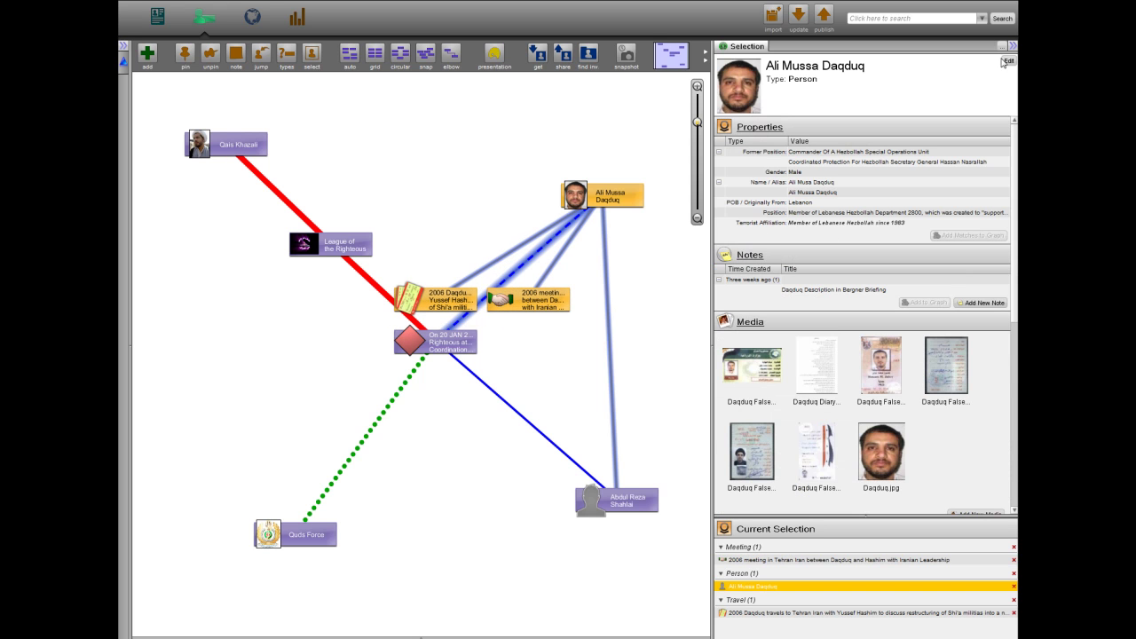
left_click(1011, 49)
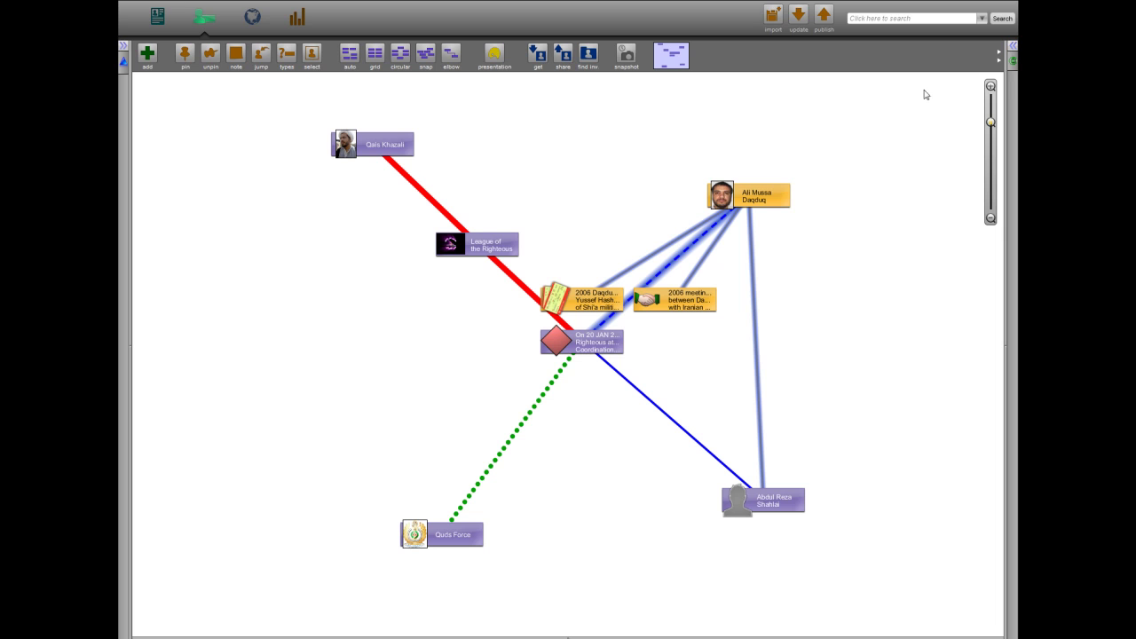
left_click(350, 56)
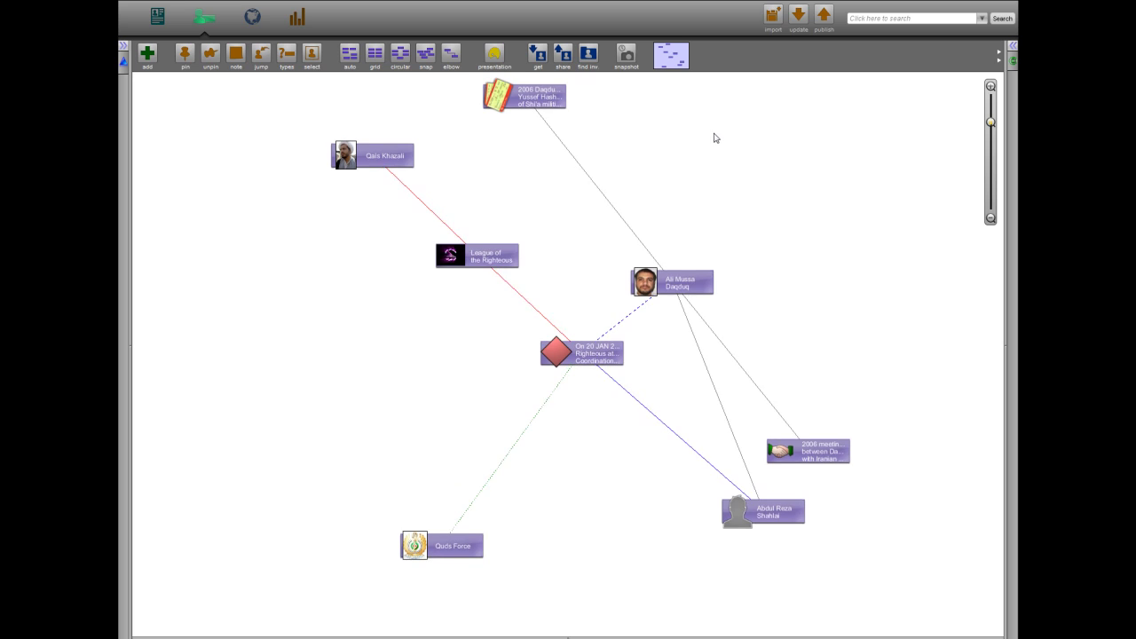
- Add Yussef Hashim to the graph and place him to the right of Daqduq
type("yus")
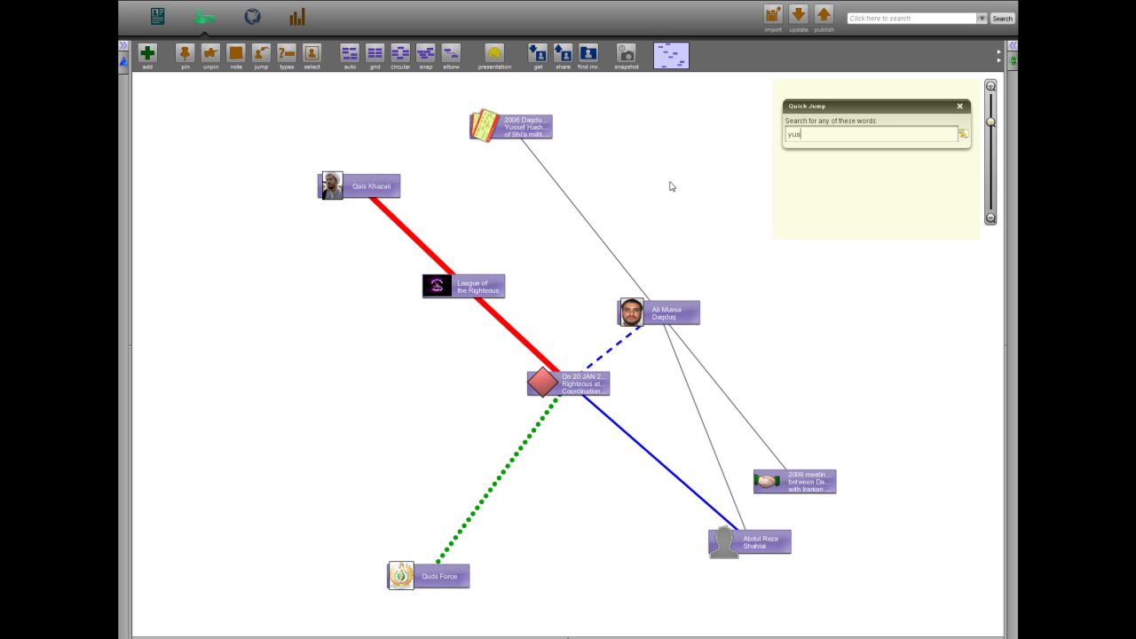
type("sef hashim")
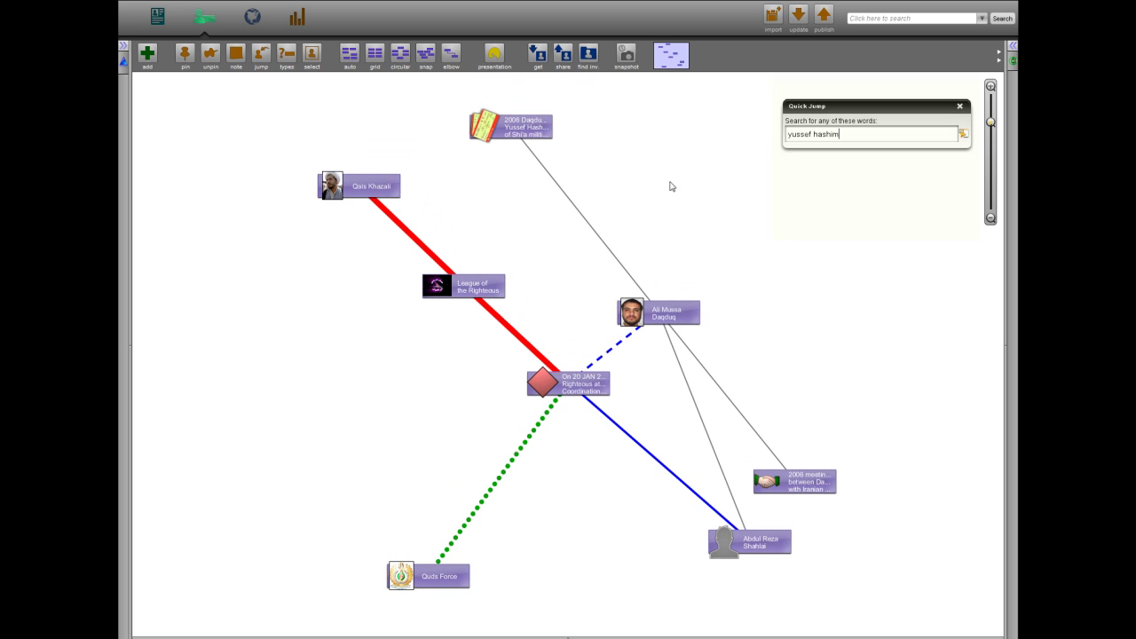
left_click(883, 162)
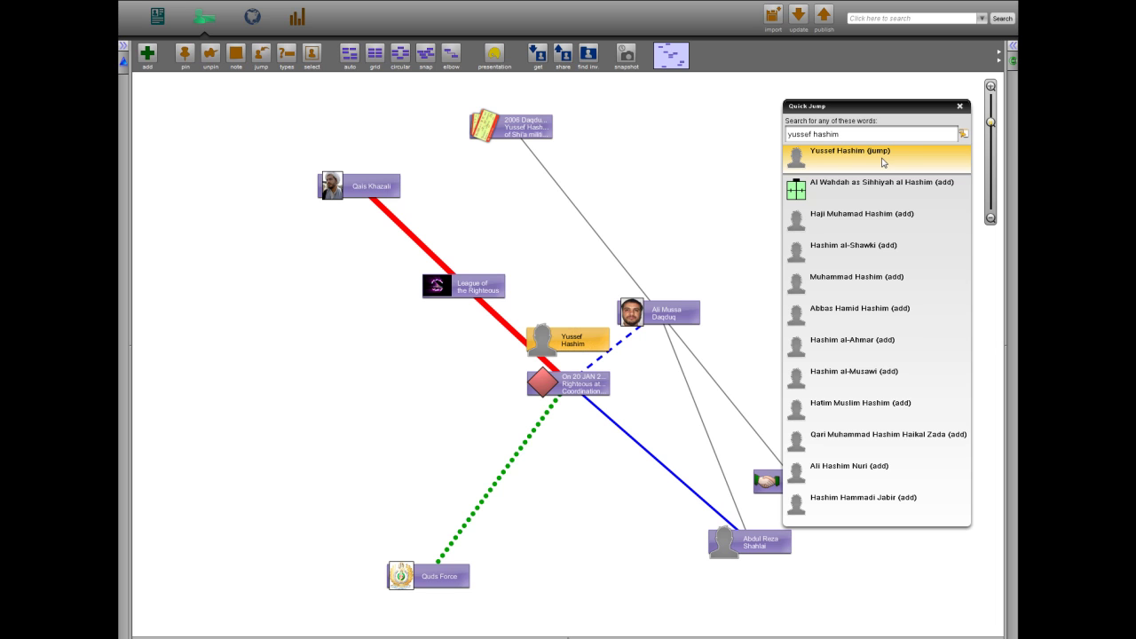
left_click(883, 162)
left_click_drag(594, 344, 769, 326)
- Run the Shi'a militia restructure search-around on the 2006 meeting, add the results, and auto-arrange
left_click(801, 485)
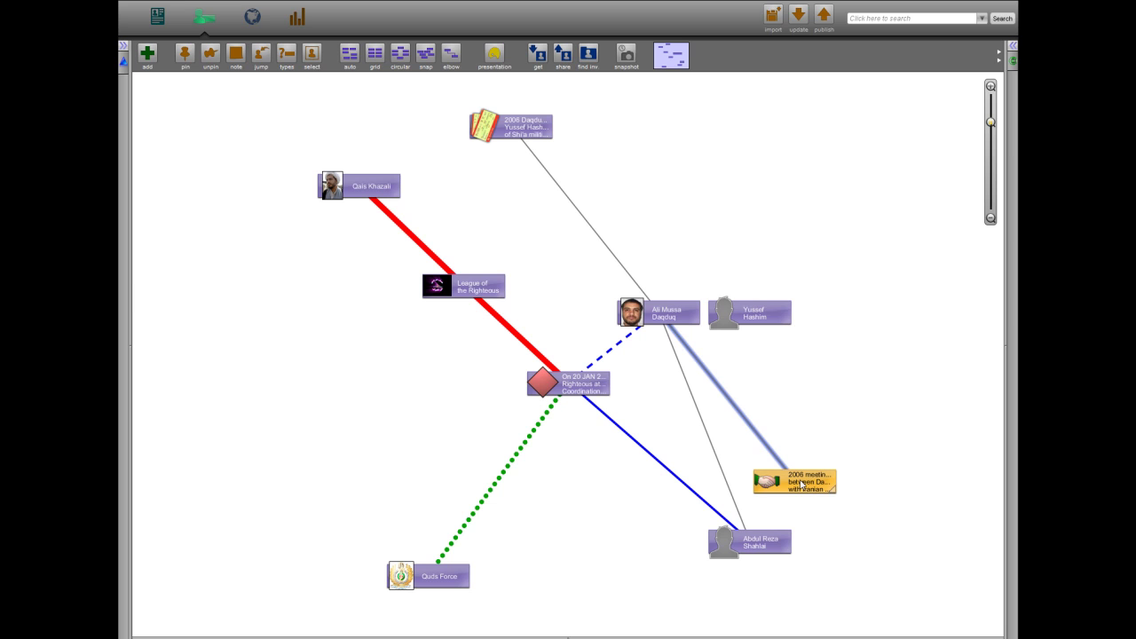
right_click(801, 484)
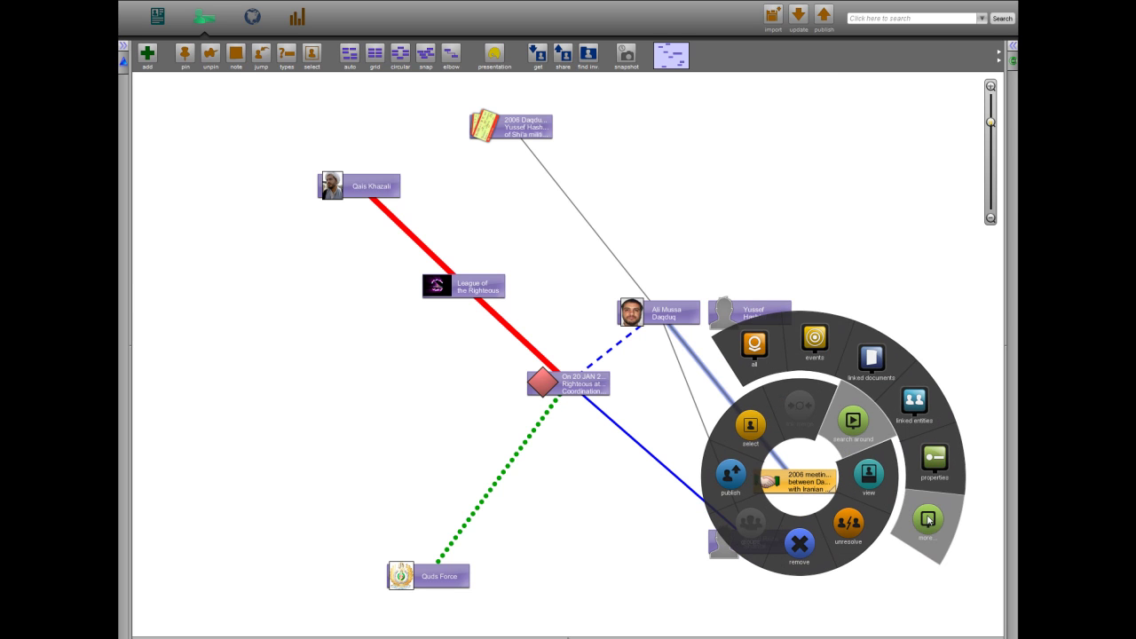
left_click(869, 355)
left_click_drag(626, 169, 626, 229)
left_click(569, 273)
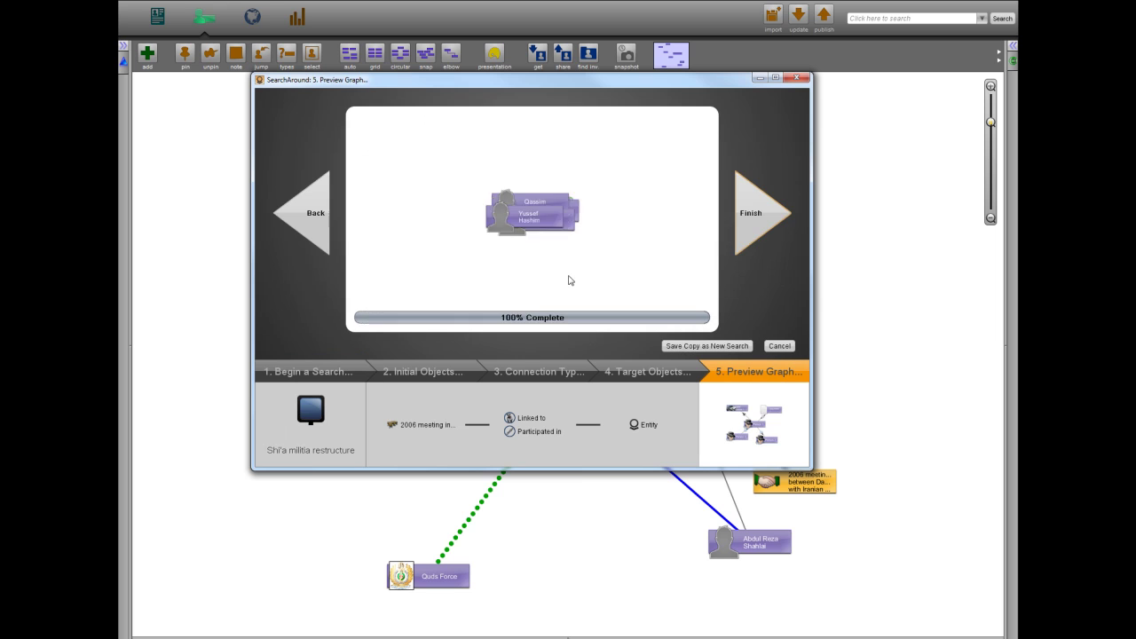
left_click(751, 219)
left_click(350, 55)
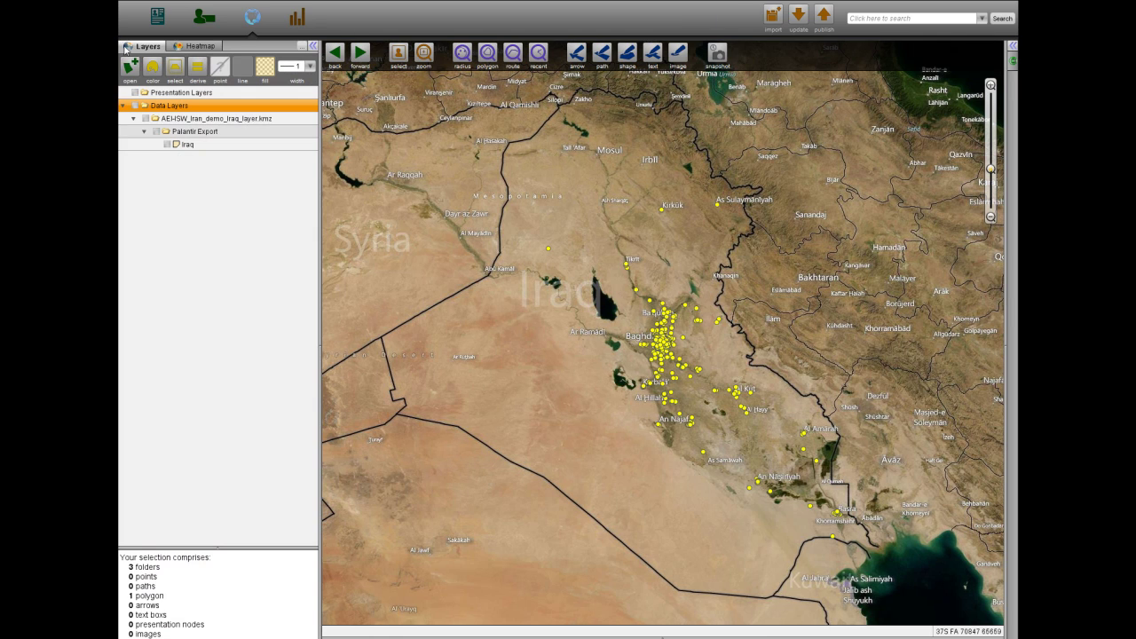
- Turn on the Iraq data layers and show the event-point heatmap on the map
left_click(124, 45)
left_click(135, 105)
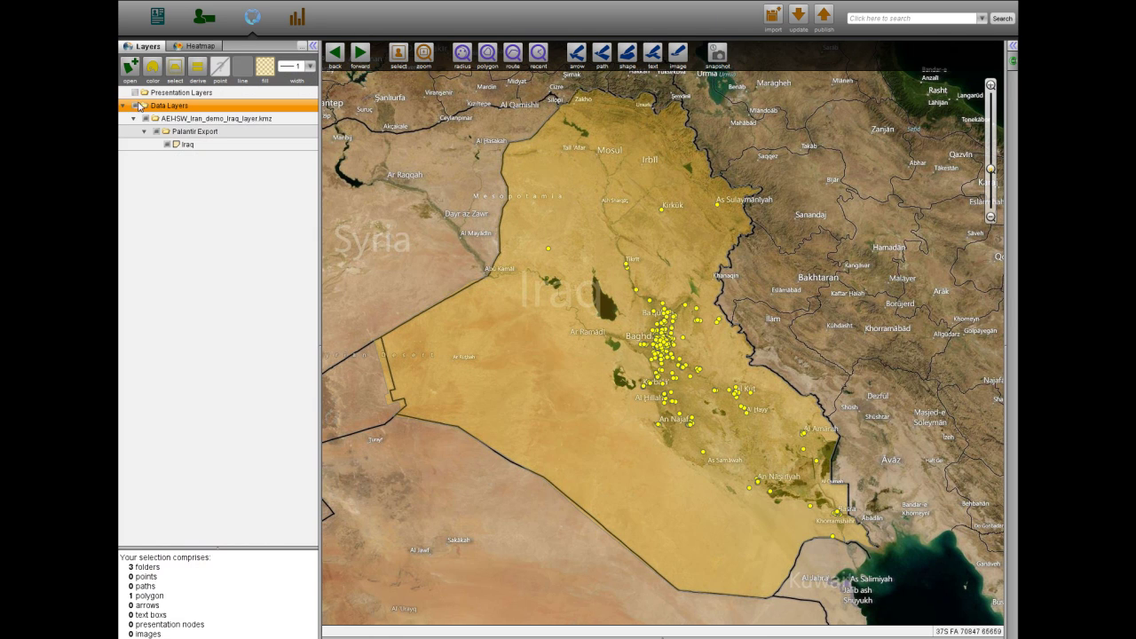
left_click(196, 46)
left_click(275, 66)
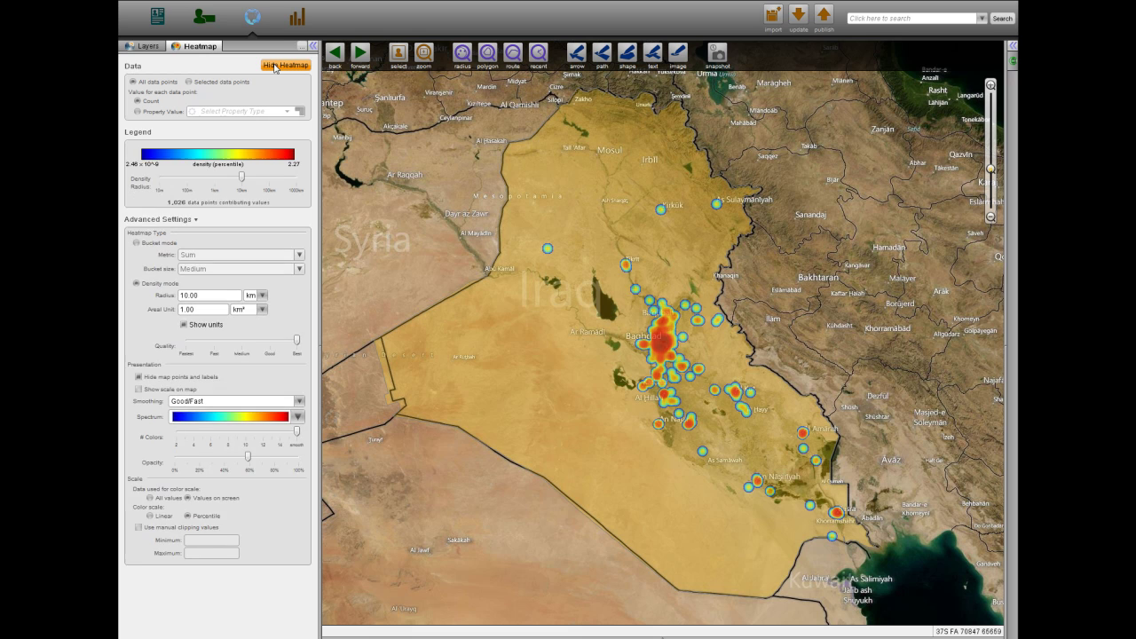
- Focus the heatmap on central and southern Iraq for June–October 2007
left_click(312, 45)
left_click_drag(394, 266, 695, 541)
left_click_drag(381, 596, 783, 596)
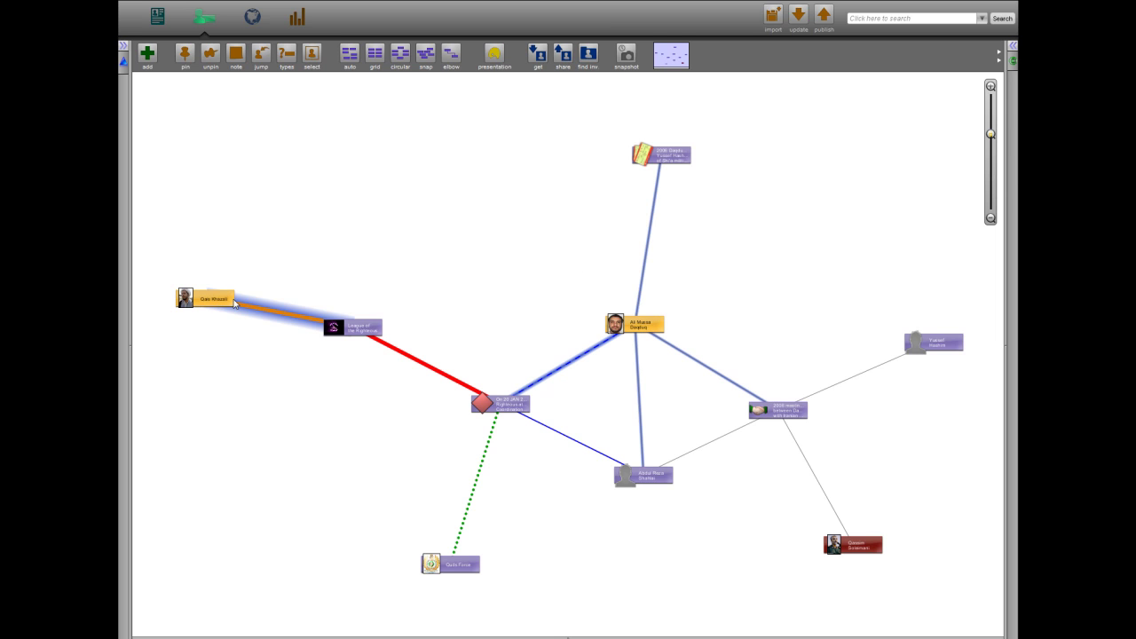
left_click_drag(218, 285, 164, 19)
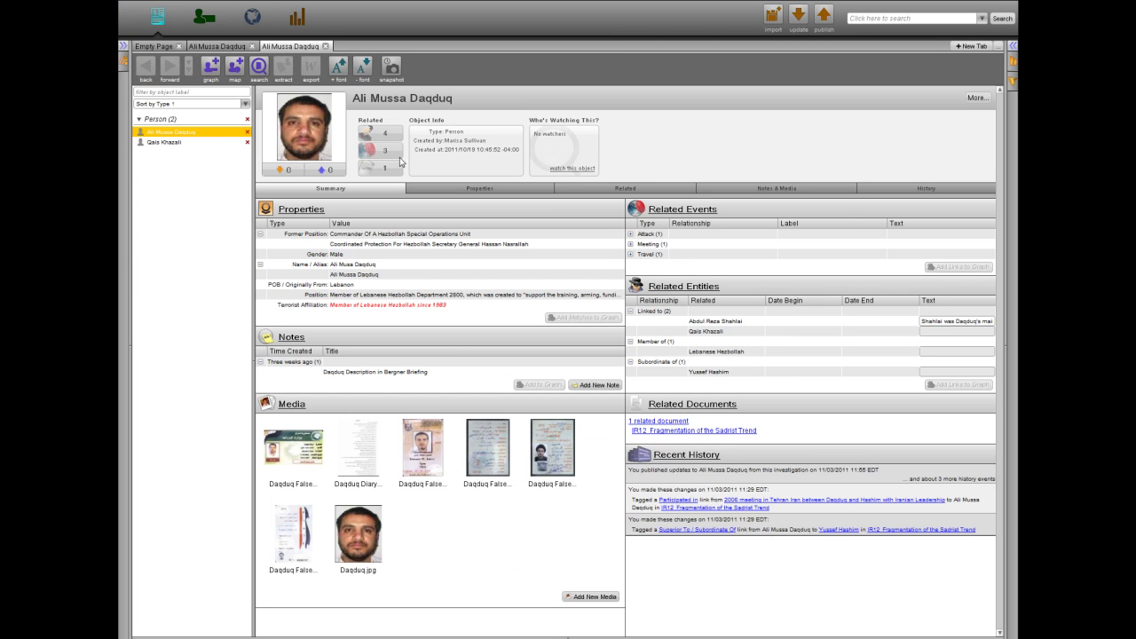
left_click(183, 142)
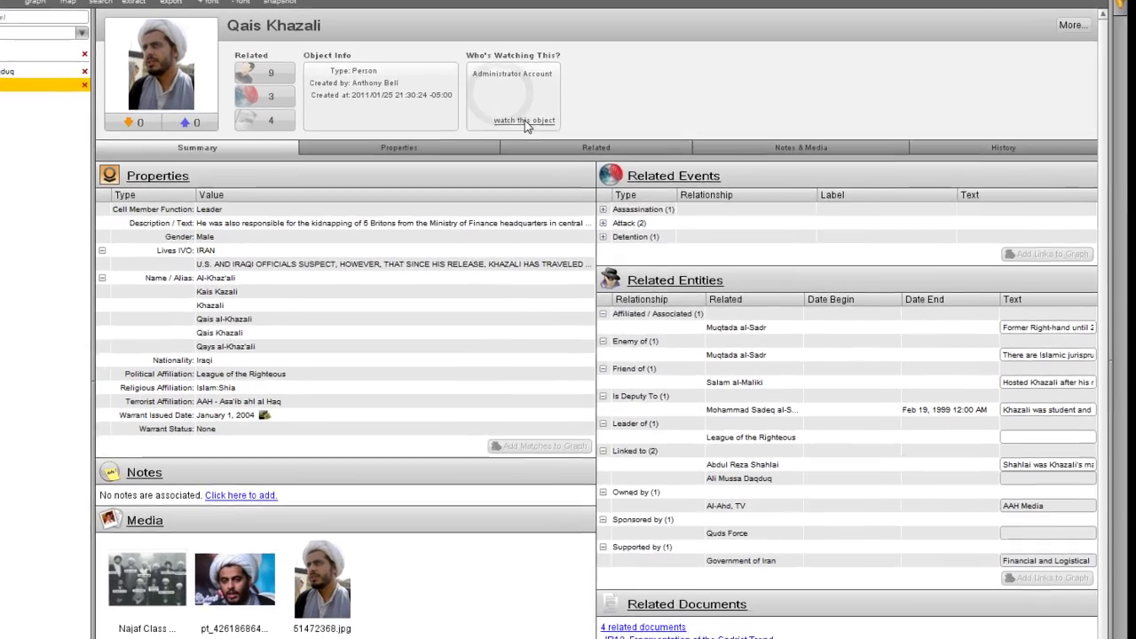
- Save an object watch titled 'Qais Khazali' on Khazali's dossier
left_click(525, 123)
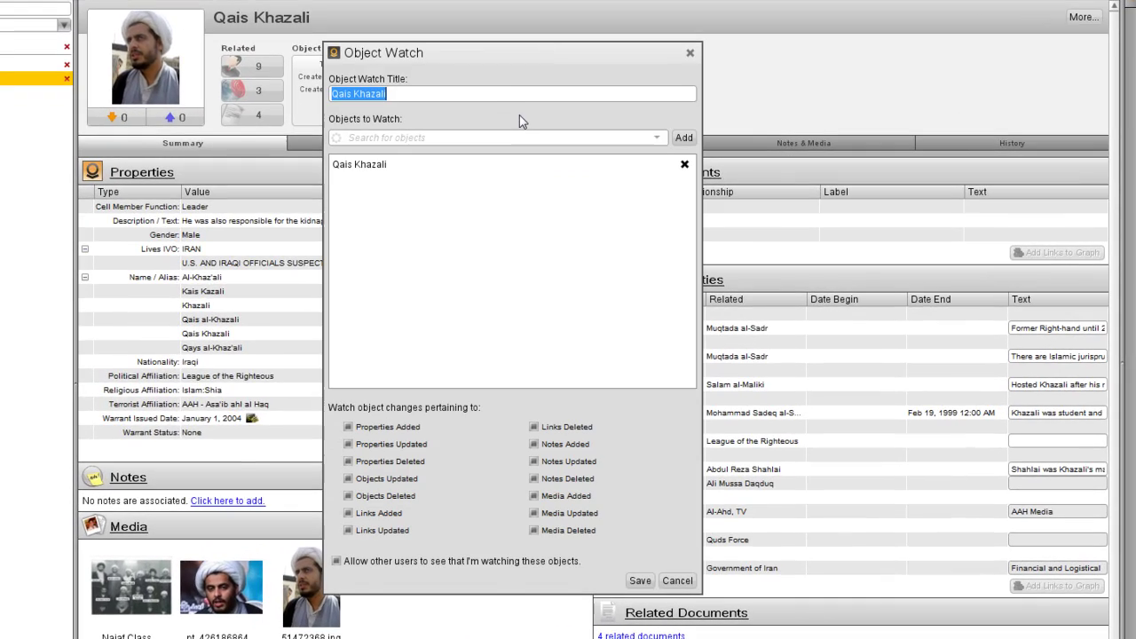
left_click(508, 103)
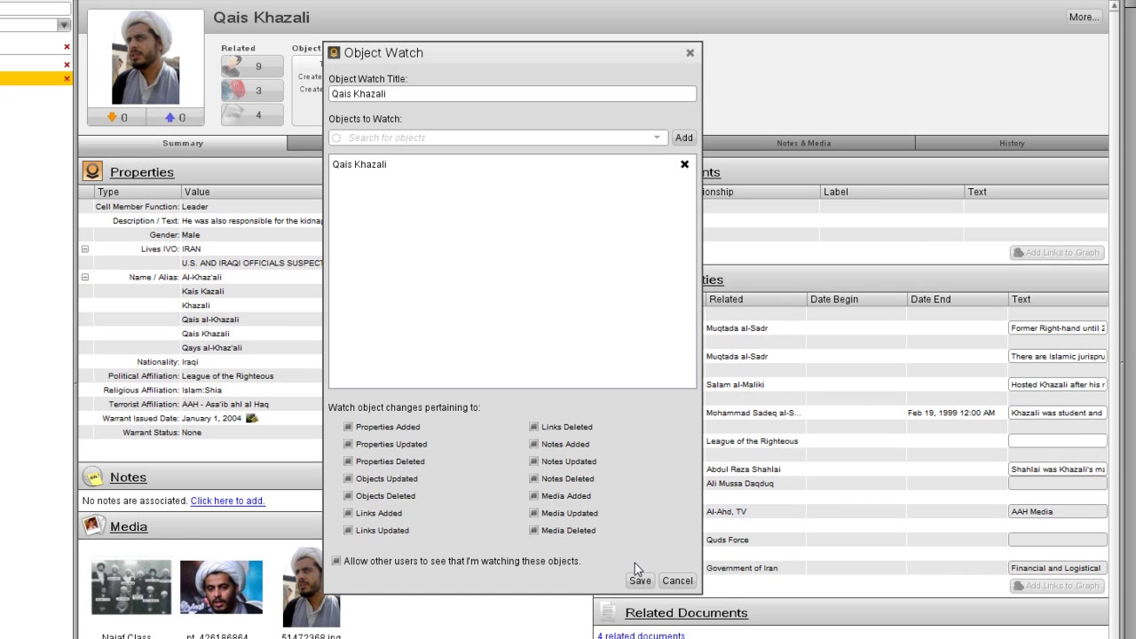
left_click(640, 579)
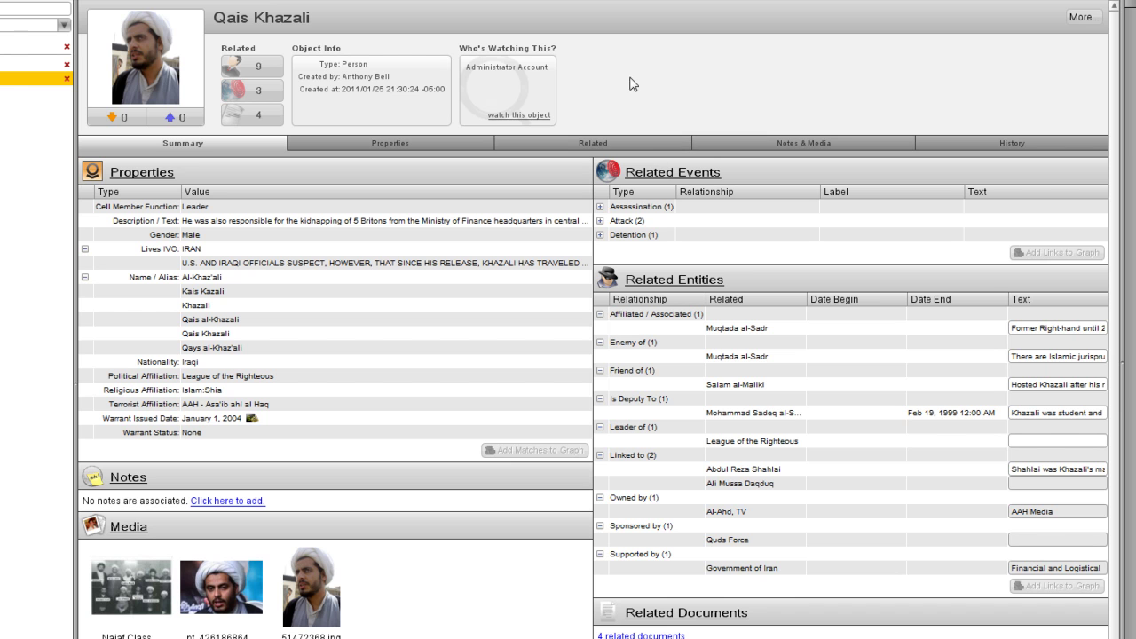